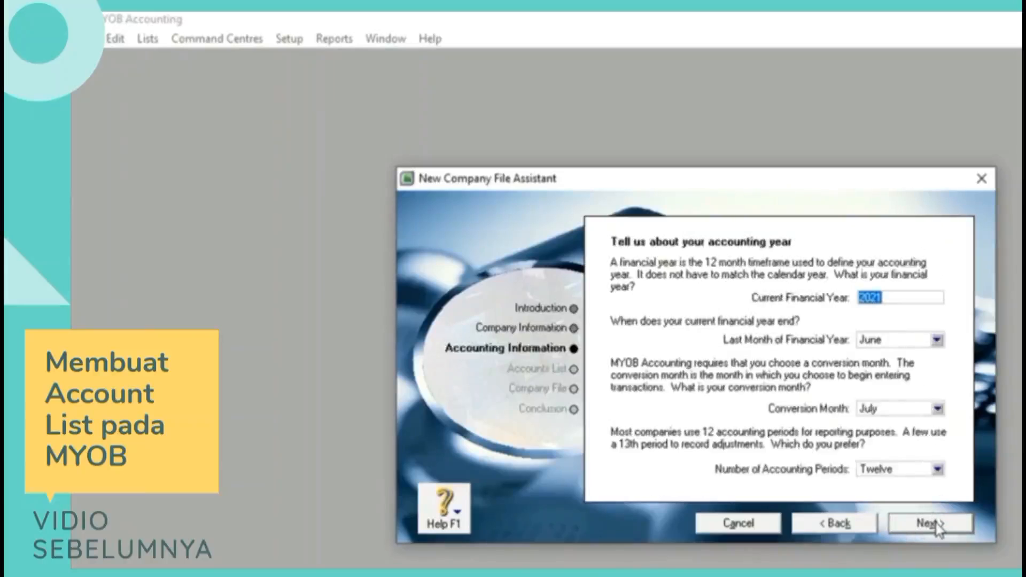
# Step: Accept the accounting year and accounts list settings, finish creating the company file and go to the Command Centre
pyautogui.click(934, 523)
pyautogui.click(935, 524)
pyautogui.click(935, 523)
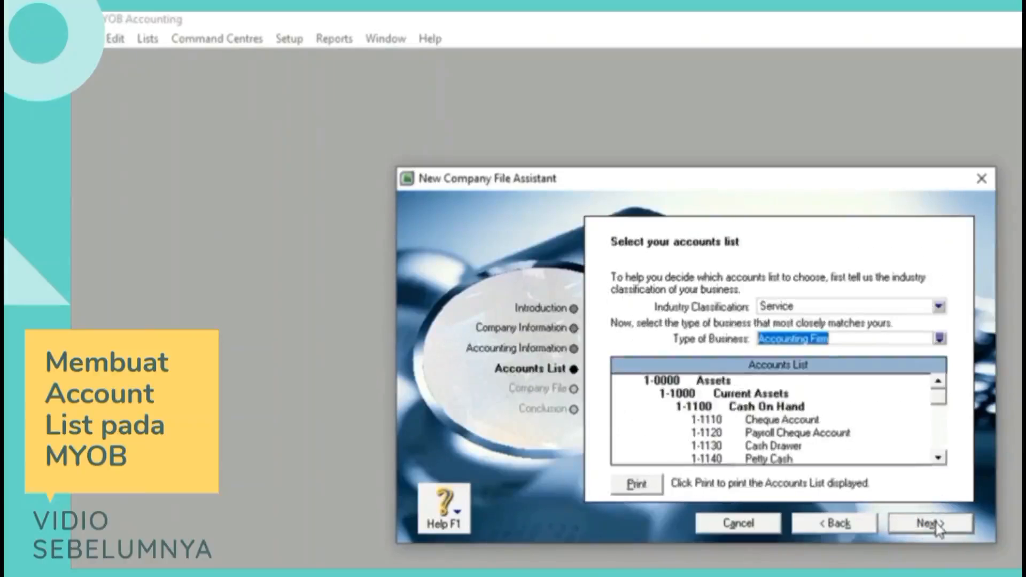
pyautogui.click(935, 523)
pyautogui.click(935, 524)
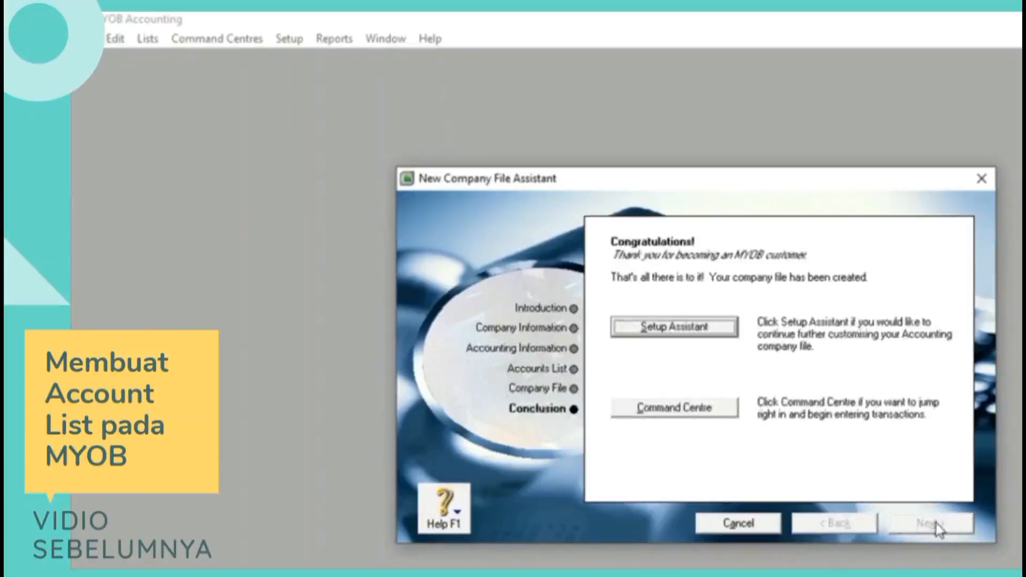
pyautogui.click(639, 408)
# Step: Review the company's full Accounts List from the Accounts command centre and close it
pyautogui.click(176, 210)
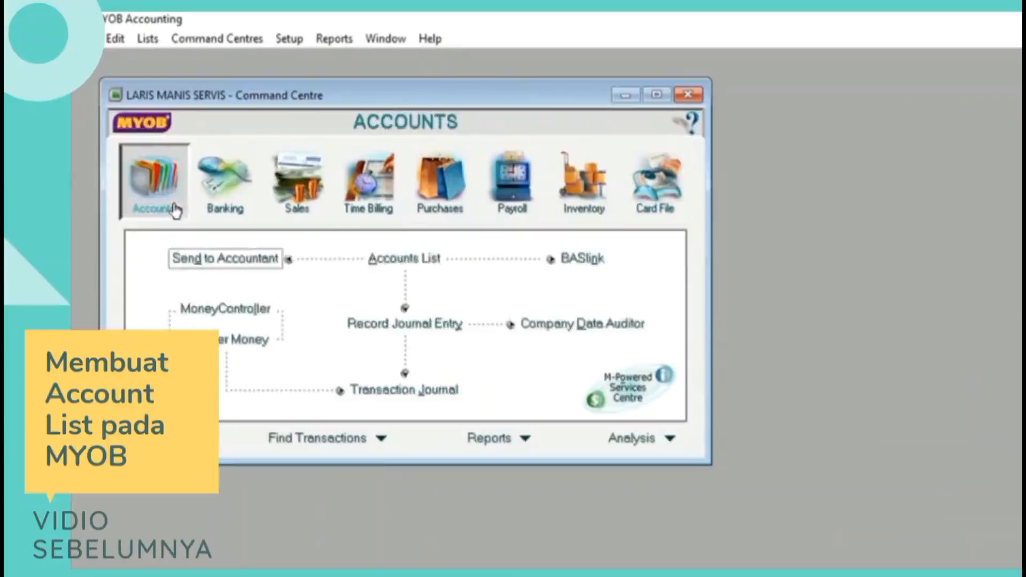
pyautogui.click(386, 261)
pyautogui.click(671, 126)
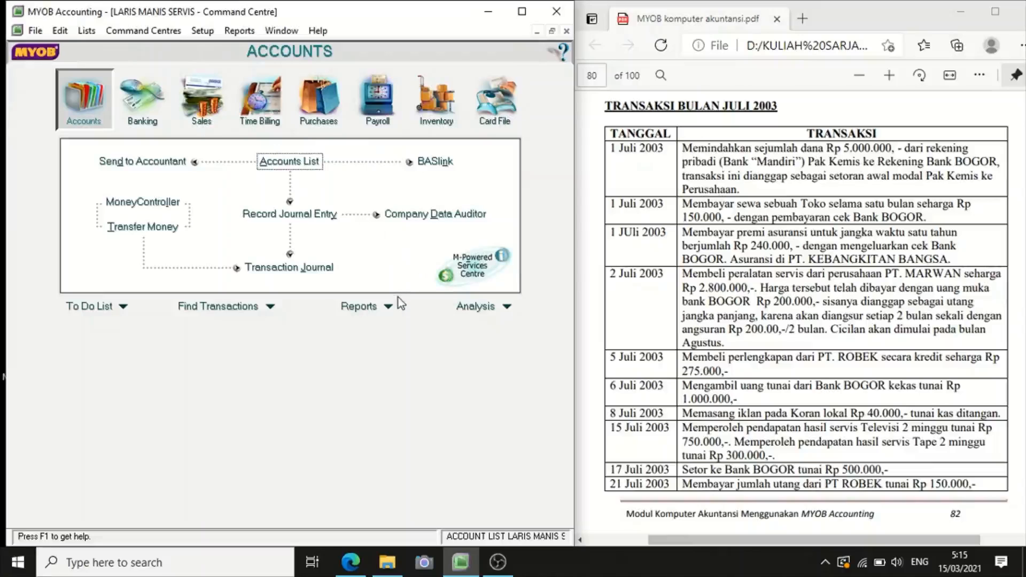
pyautogui.click(295, 163)
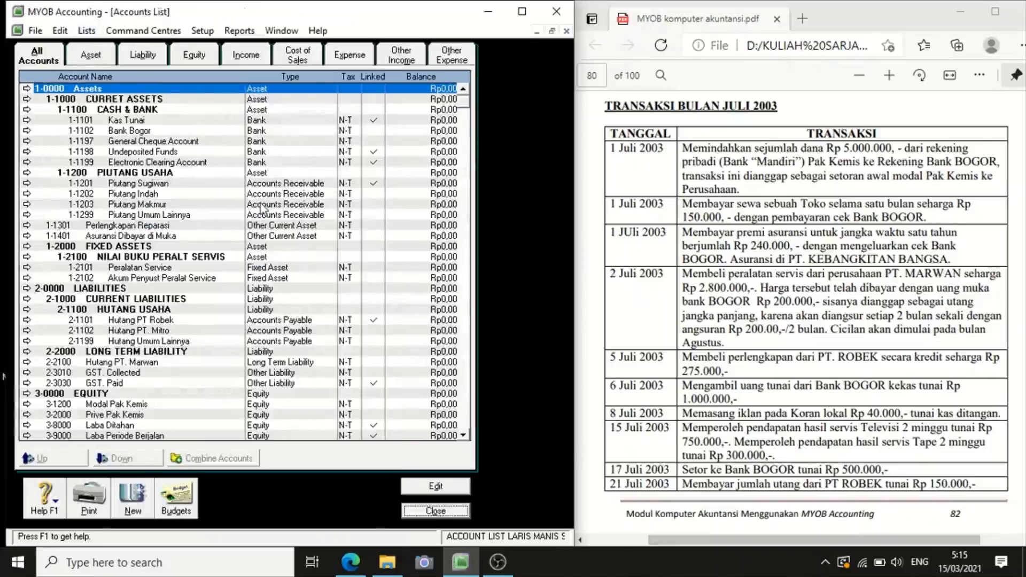
pyautogui.click(462, 512)
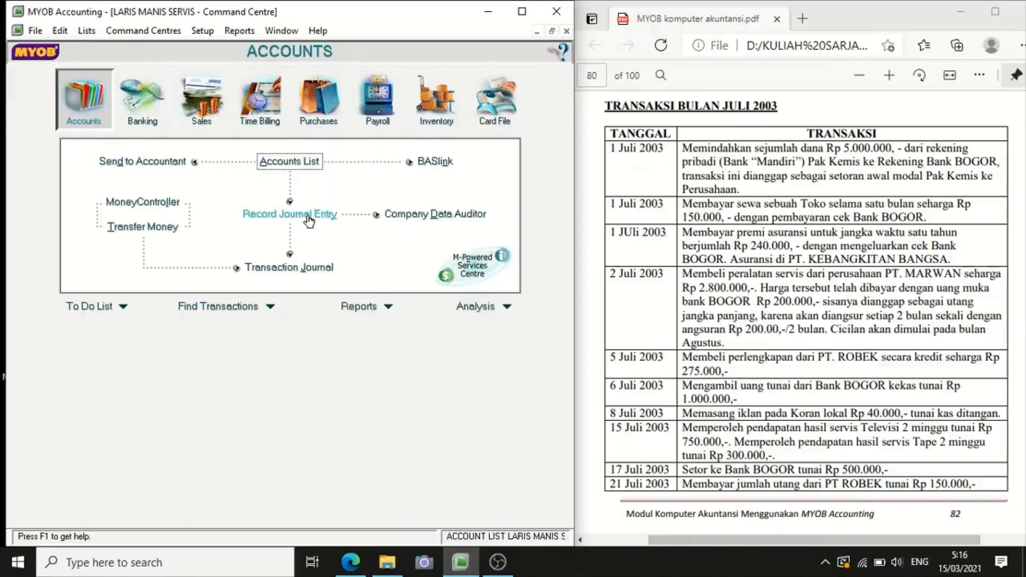
# Step: Start a Receive Money entry in Banking with 1-1102 Bank Bogor as the deposit account
pyautogui.click(154, 128)
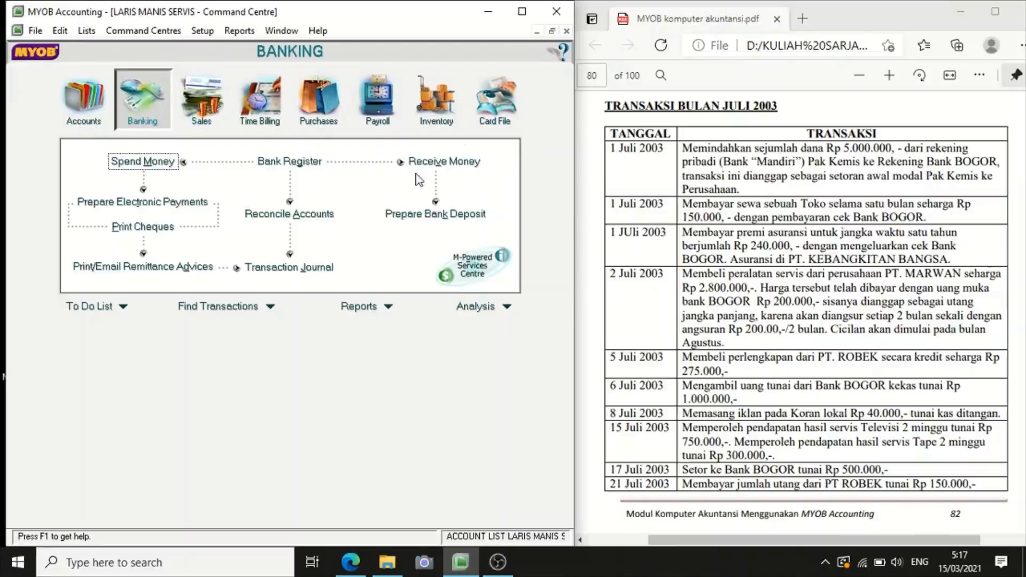
pyautogui.click(457, 168)
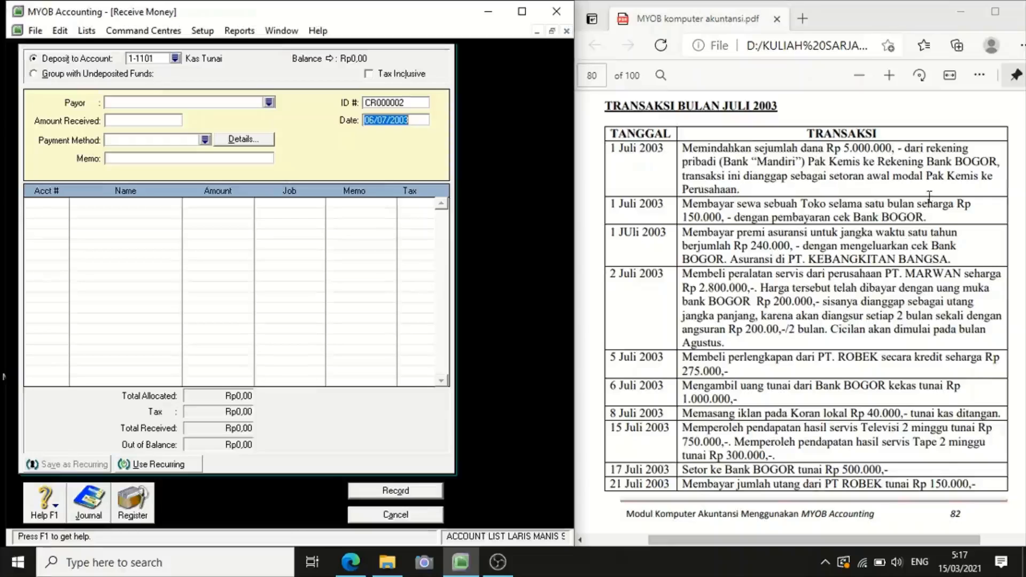
pyautogui.click(175, 58)
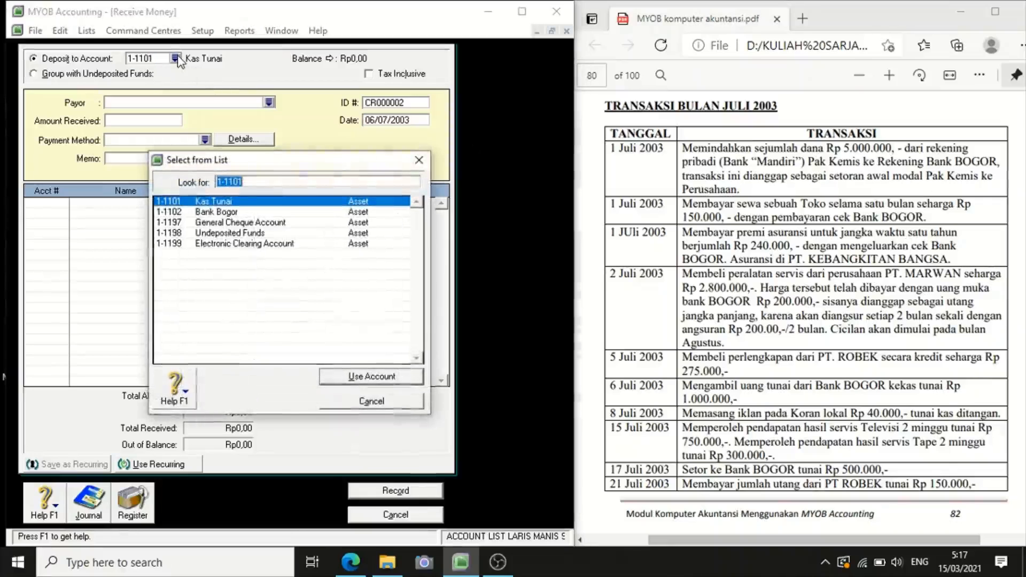
pyautogui.click(214, 213)
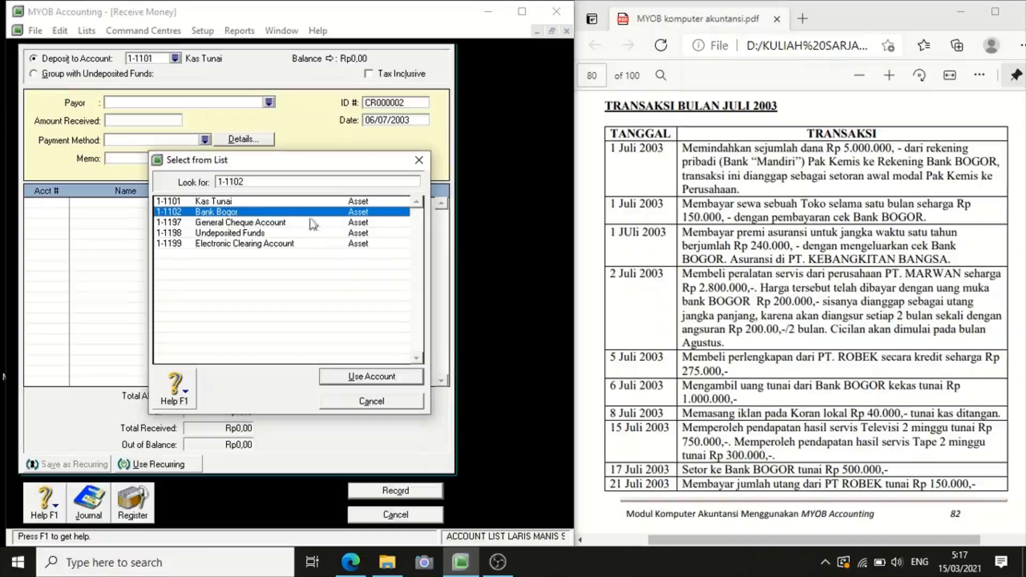
pyautogui.click(407, 381)
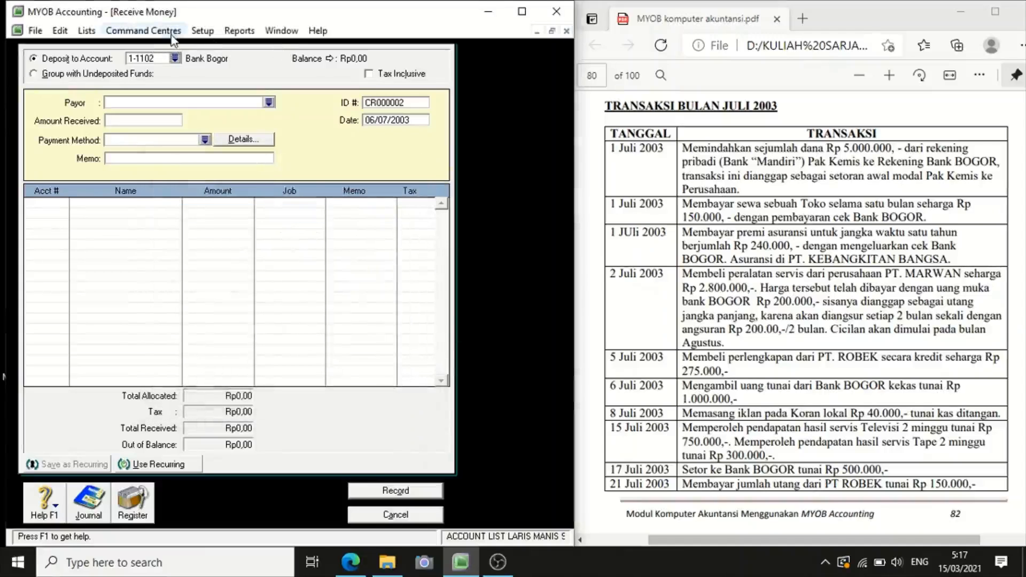
# Step: Set the receipt's date to 01/07/2003
pyautogui.click(379, 120)
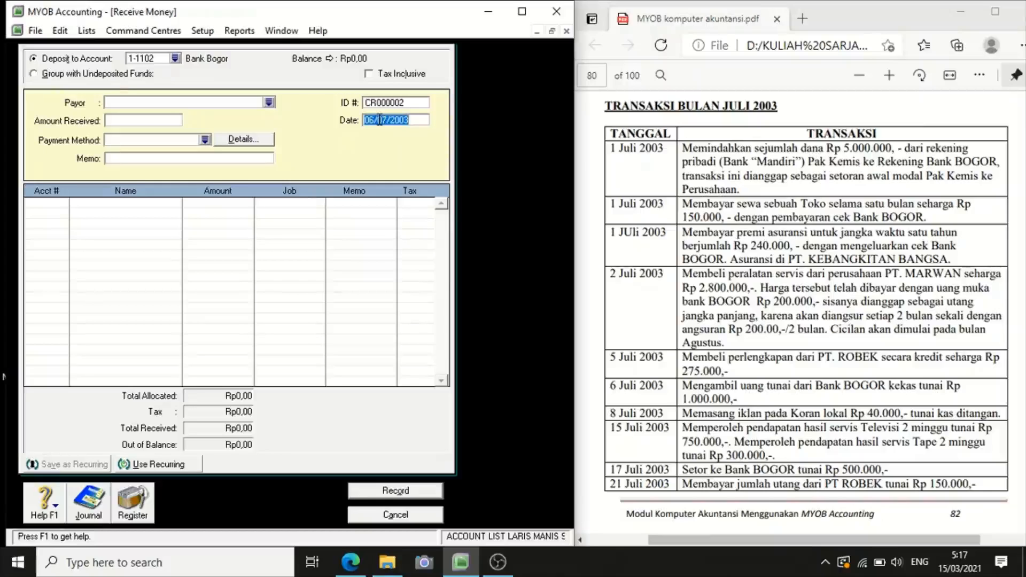
pyautogui.write('1/07')
pyautogui.write('/200')
pyautogui.write('3')
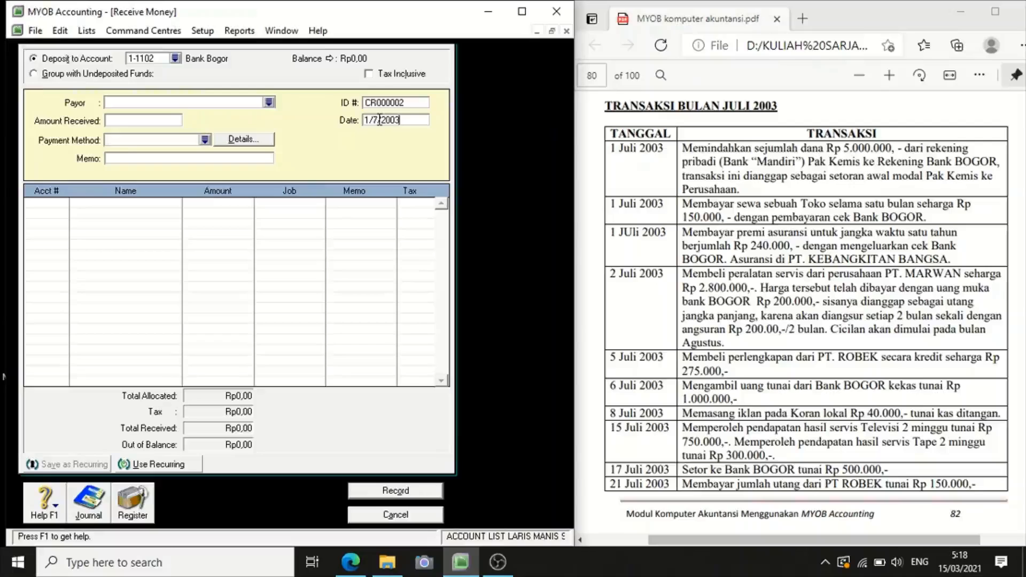
pyautogui.press('Tab')
# Step: Set the amount received to Rp5.000.000 and enter the memo "Modal Awal"
pyautogui.click(128, 122)
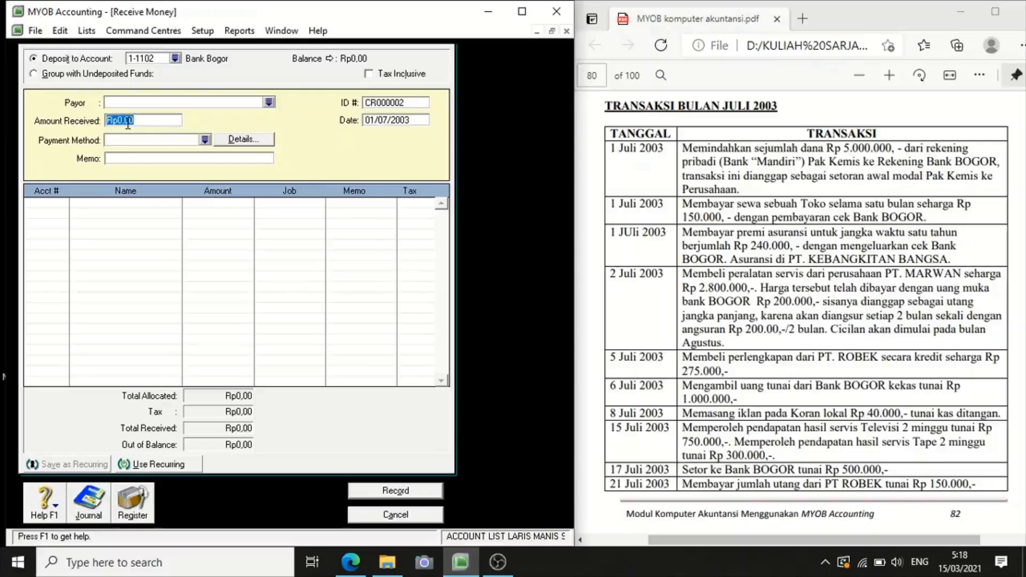
pyautogui.write('500000')
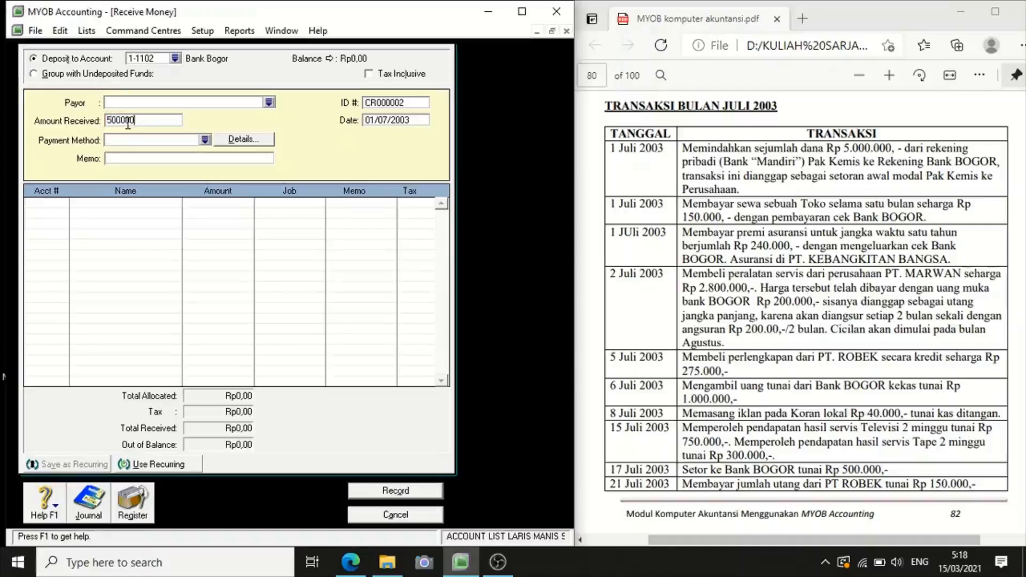
pyautogui.write('00')
pyautogui.press('BackSpace')
pyautogui.click(129, 137)
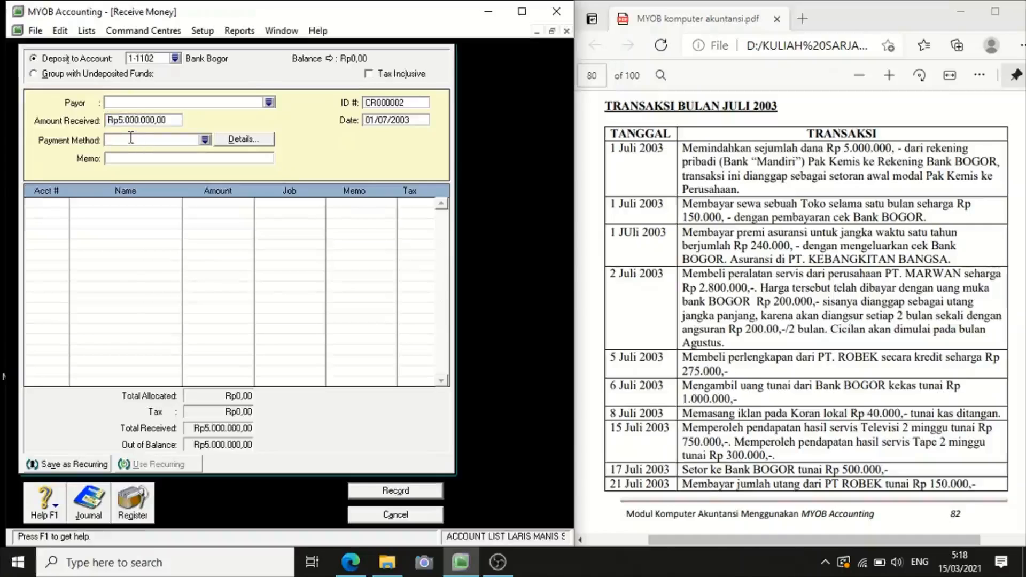
pyautogui.click(120, 158)
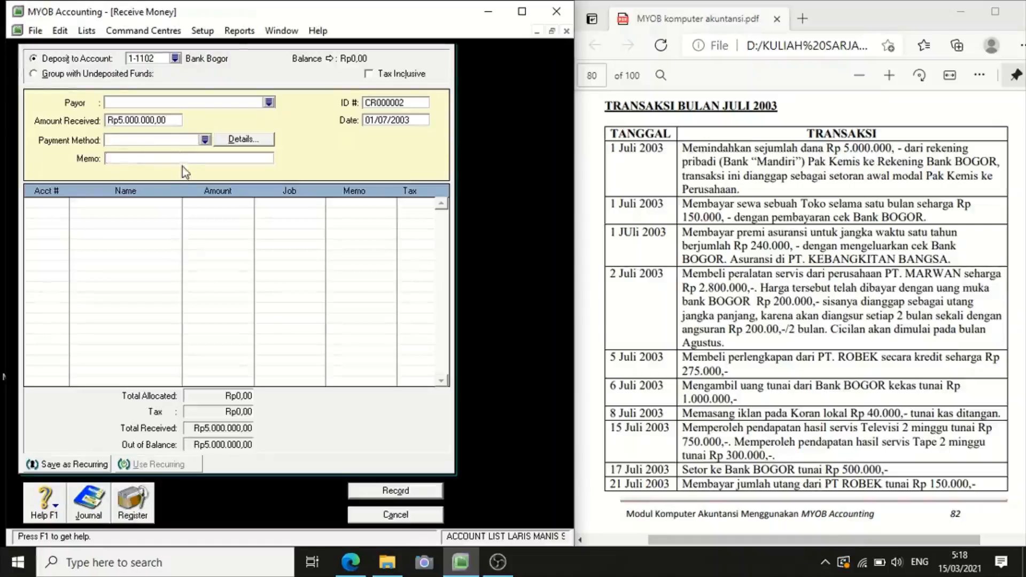
pyautogui.write('Modal Awal')
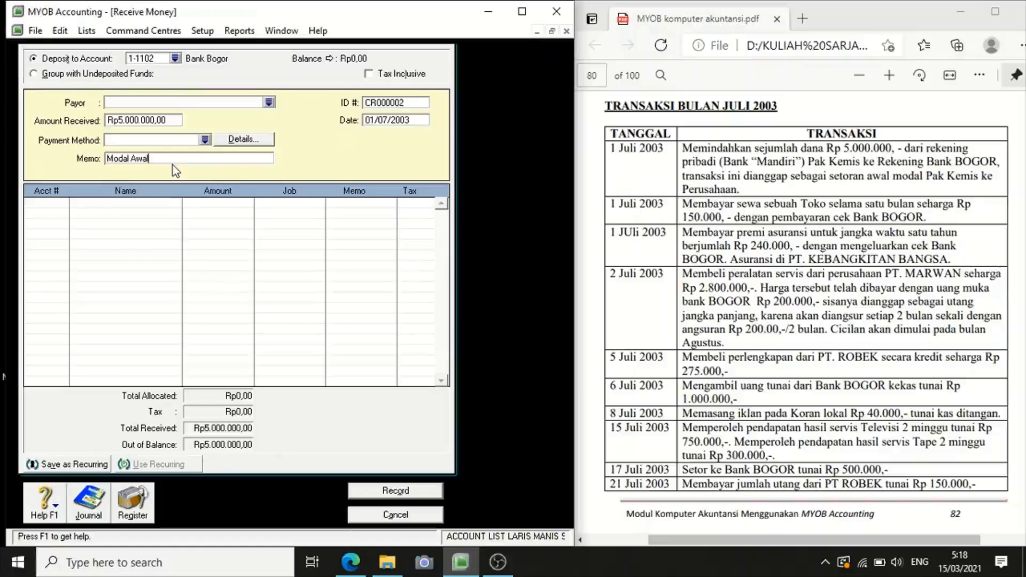
# Step: Allocate the receipt to the owner's capital account 3-1200, record it and close the Receive Money window
pyautogui.click(59, 204)
pyautogui.write('4-')
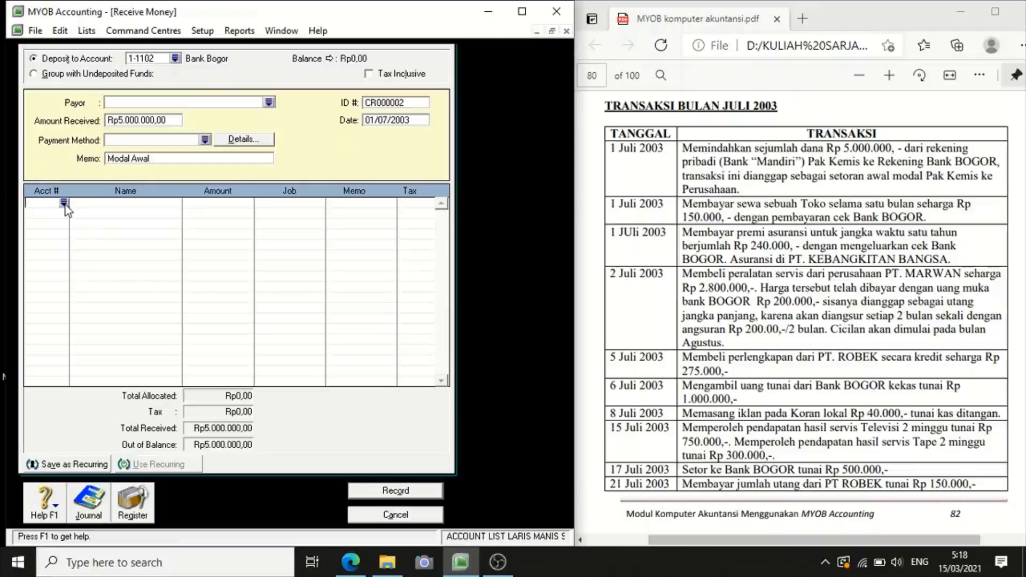
pyautogui.press('Tab')
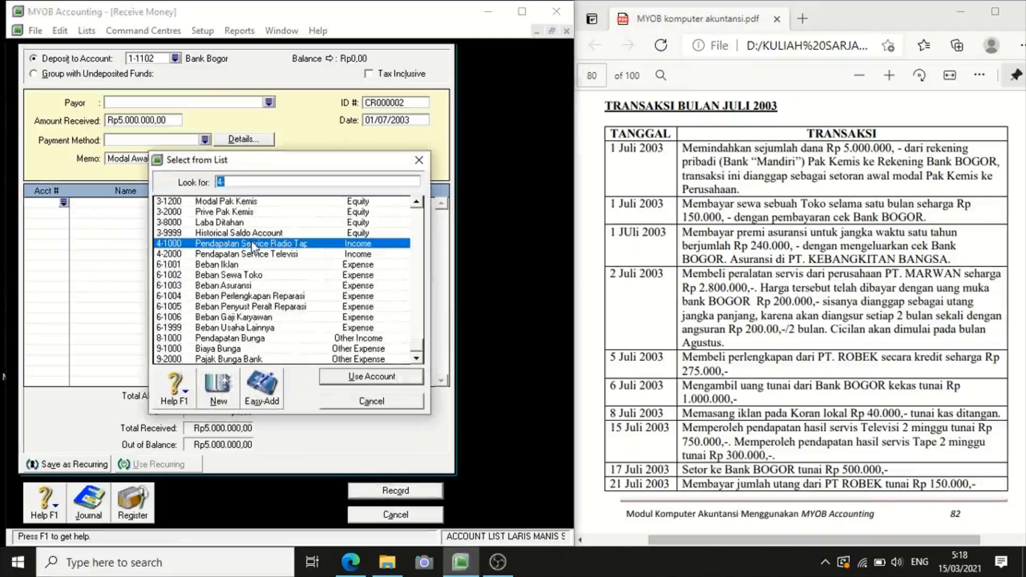
pyautogui.click(250, 204)
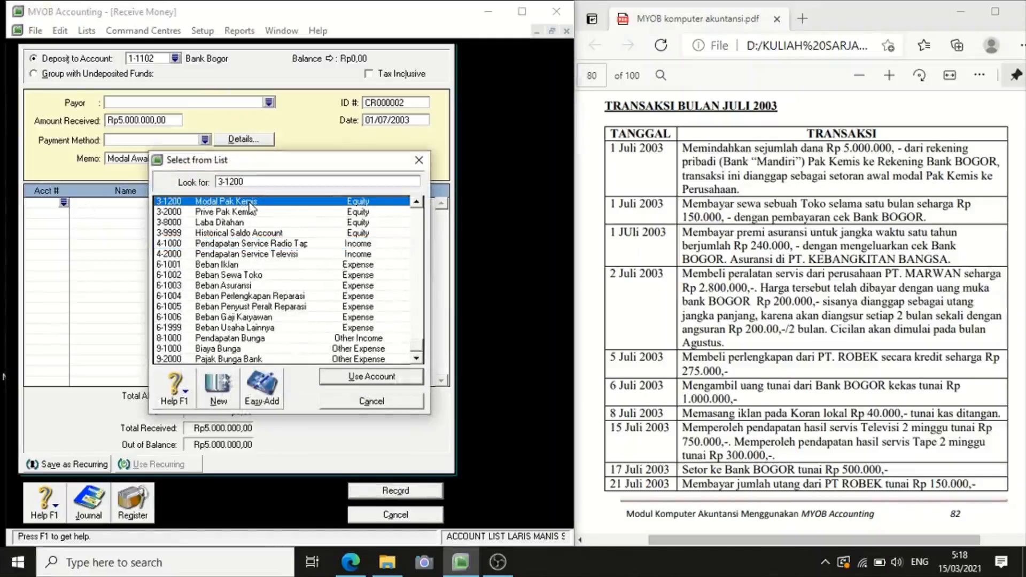
pyautogui.click(386, 376)
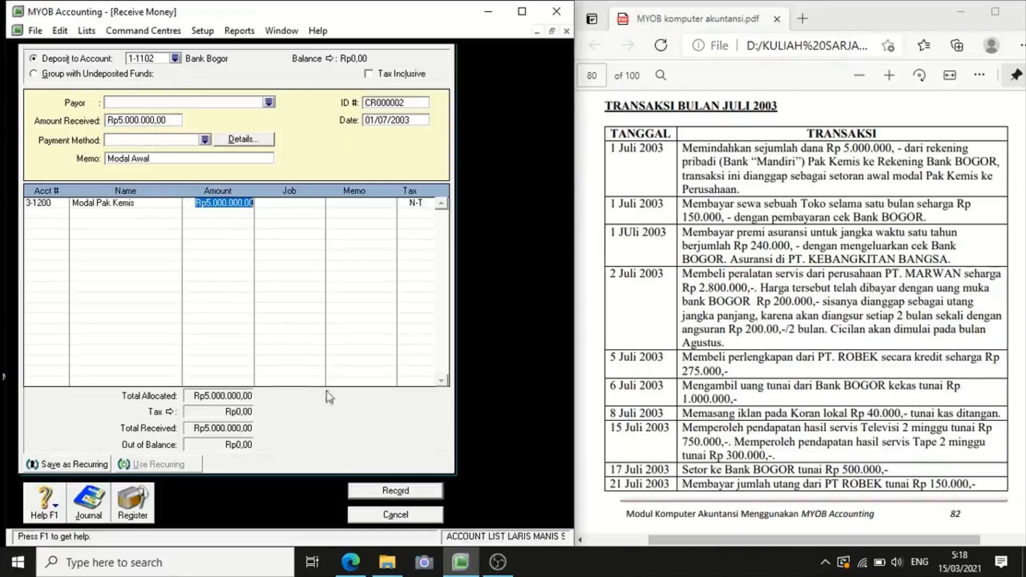
pyautogui.click(397, 497)
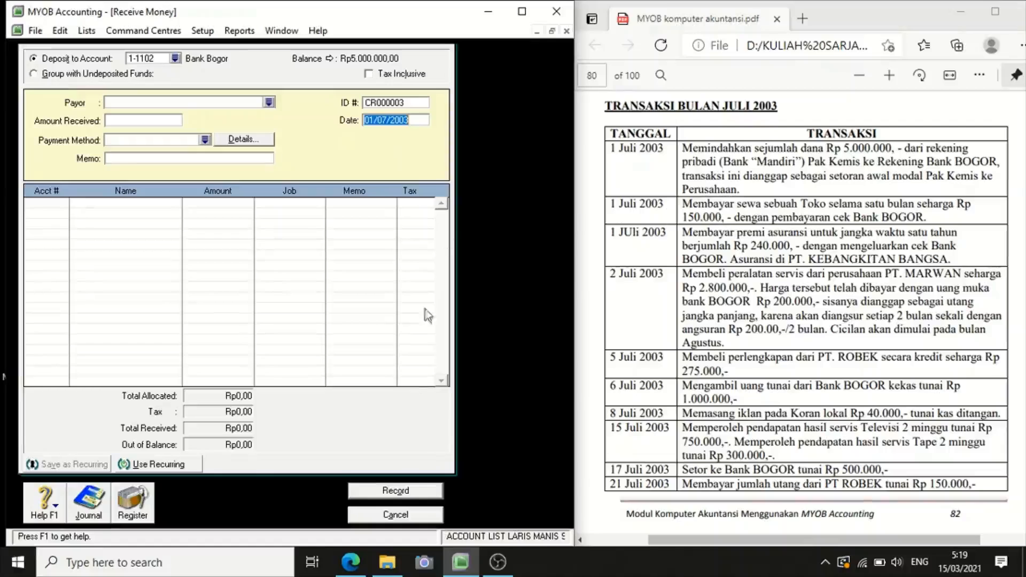
pyautogui.click(400, 512)
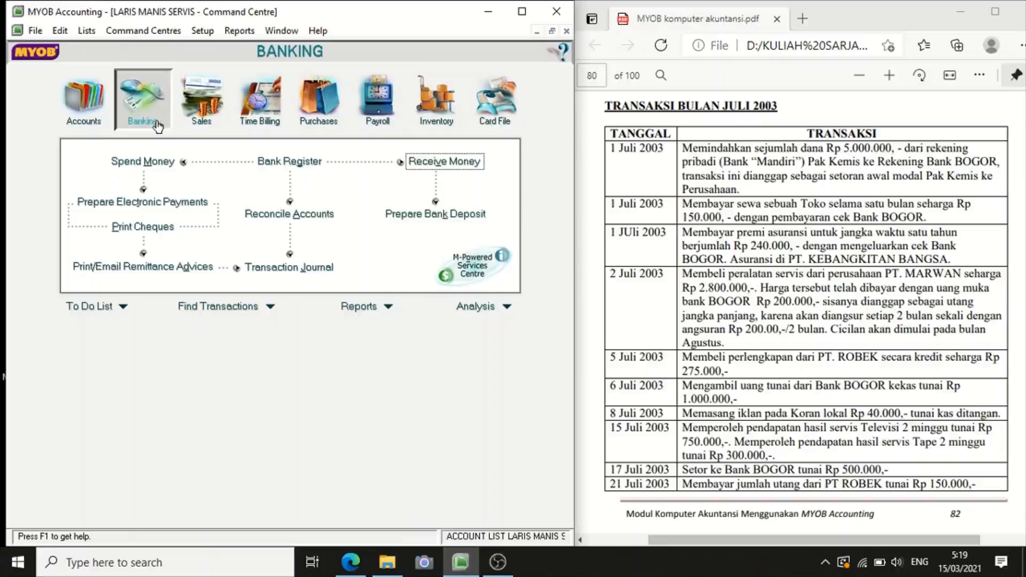
# Step: Start a Spend Money entry with 1-1102 Bank Bogor as the paying account
pyautogui.click(151, 166)
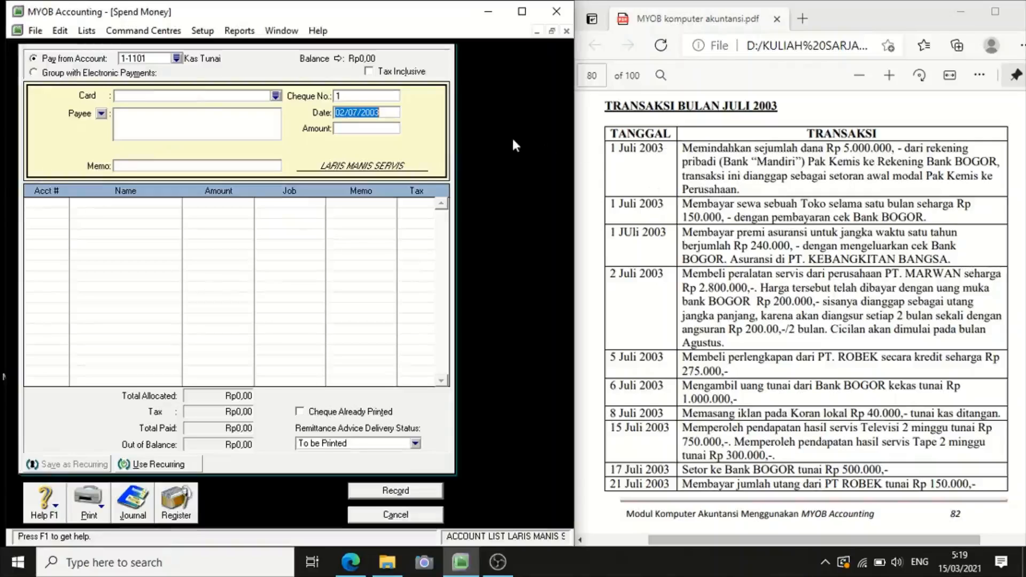
pyautogui.click(177, 58)
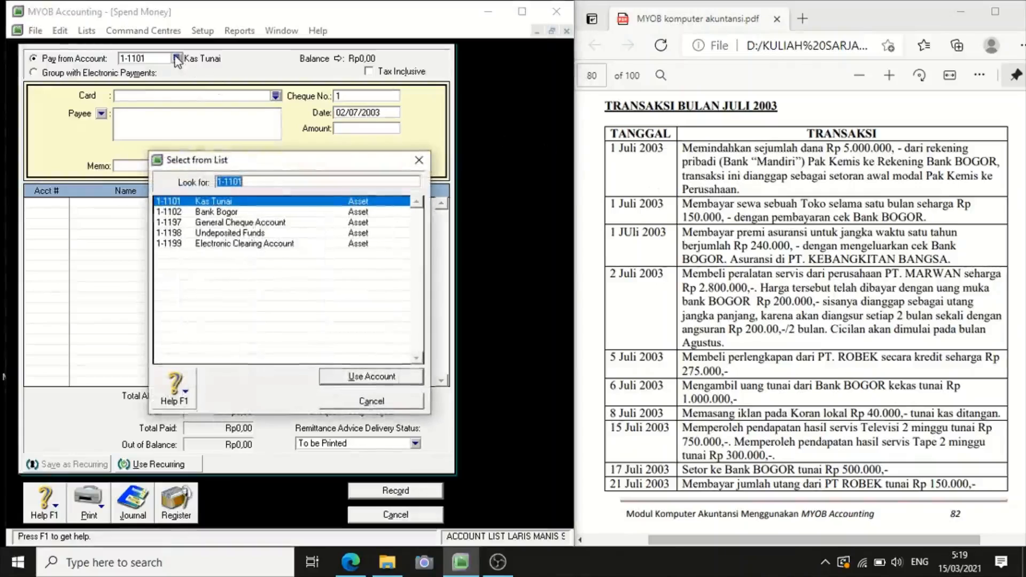
pyautogui.click(225, 213)
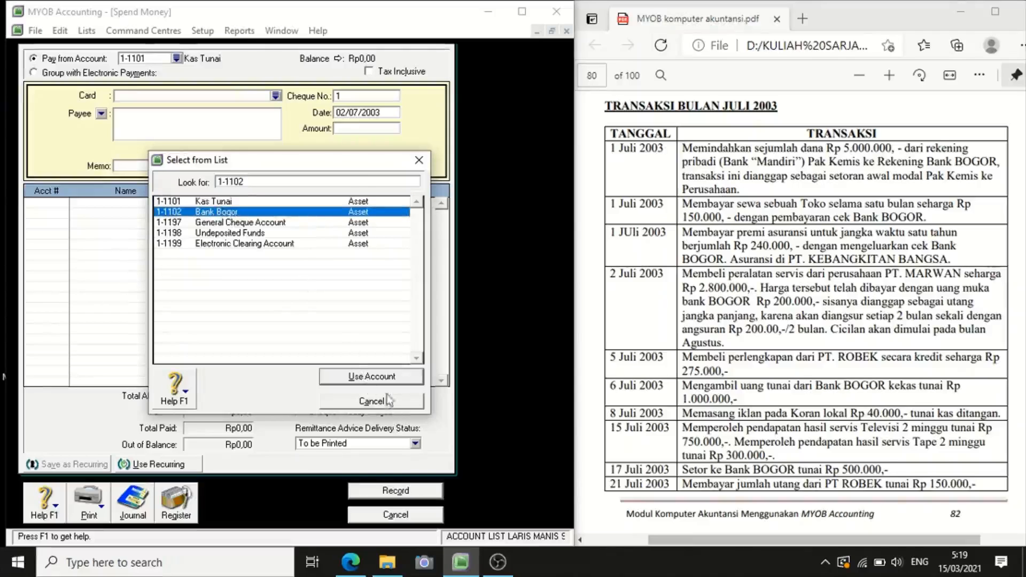
pyautogui.click(384, 377)
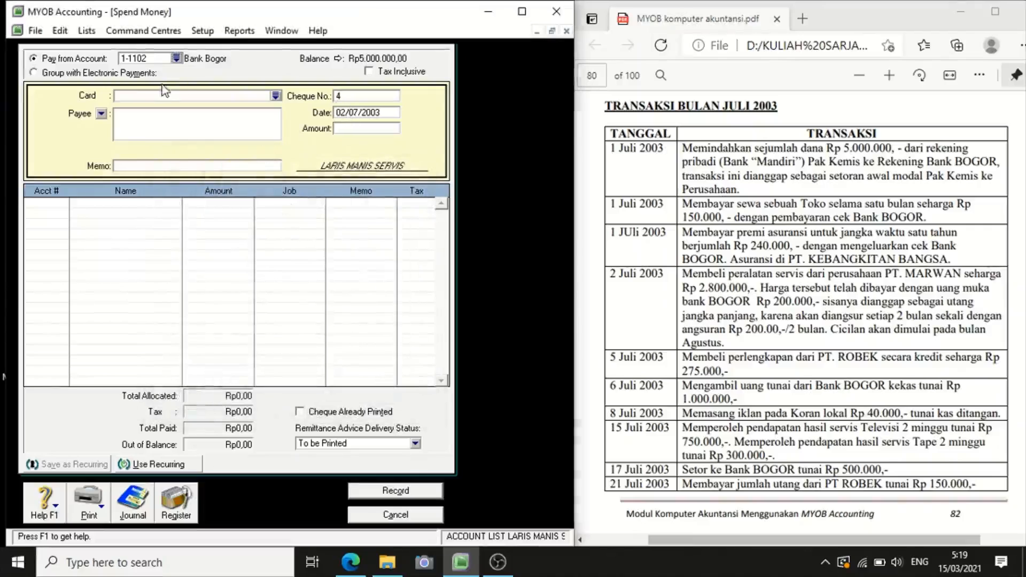
# Step: Set the payment's cheque number to 1 and its date to 1/07/2003
pyautogui.doubleClick(342, 97)
pyautogui.write('1')
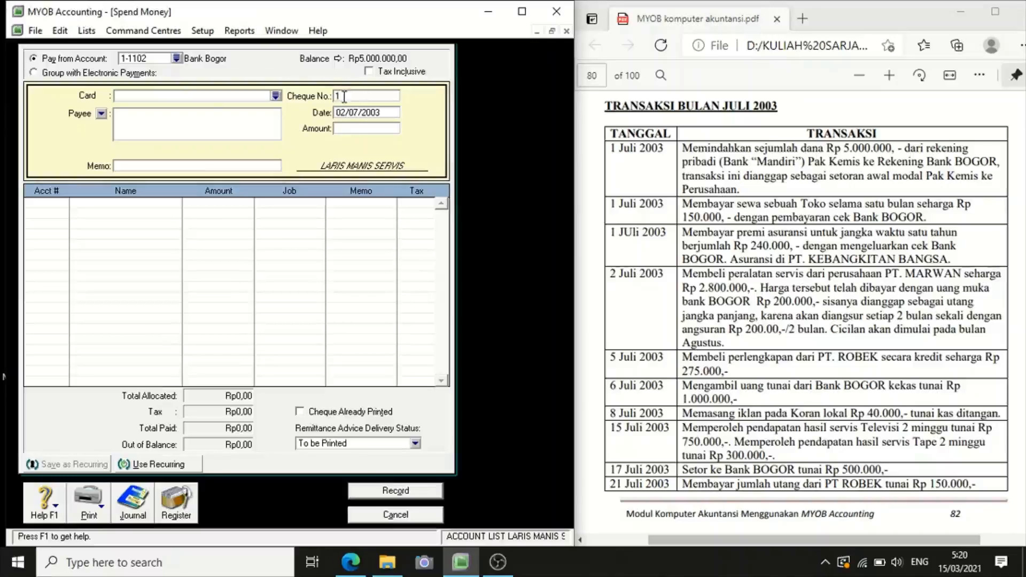
pyautogui.press('Tab')
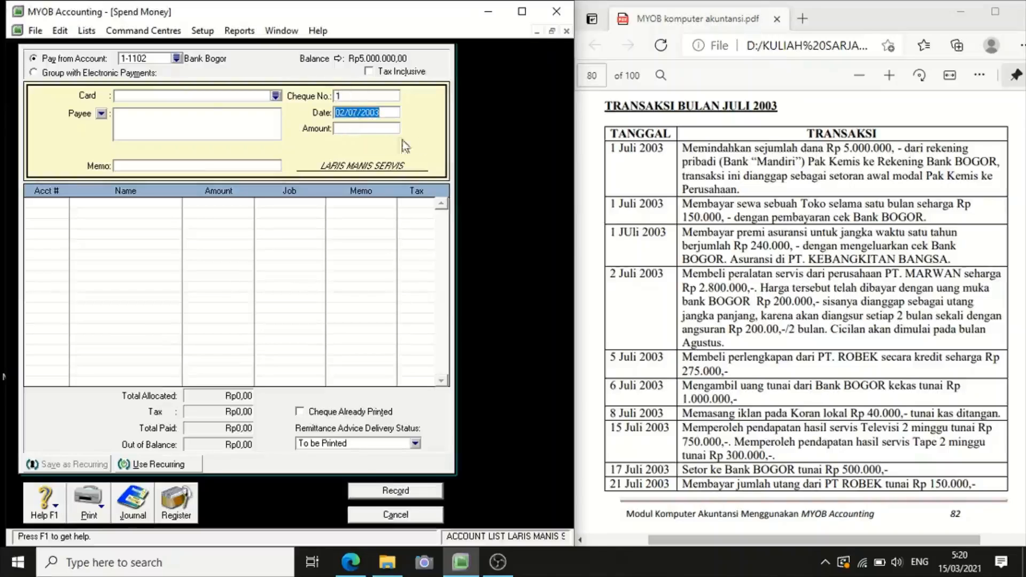
pyautogui.click(344, 113)
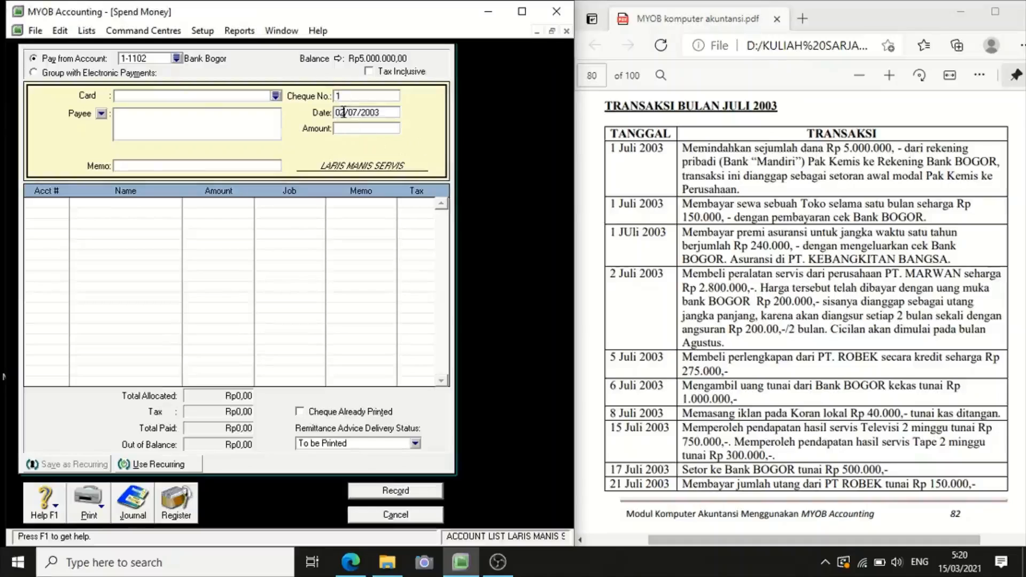
pyautogui.press('BackSpace')
pyautogui.press('BackSpace')
pyautogui.write('1')
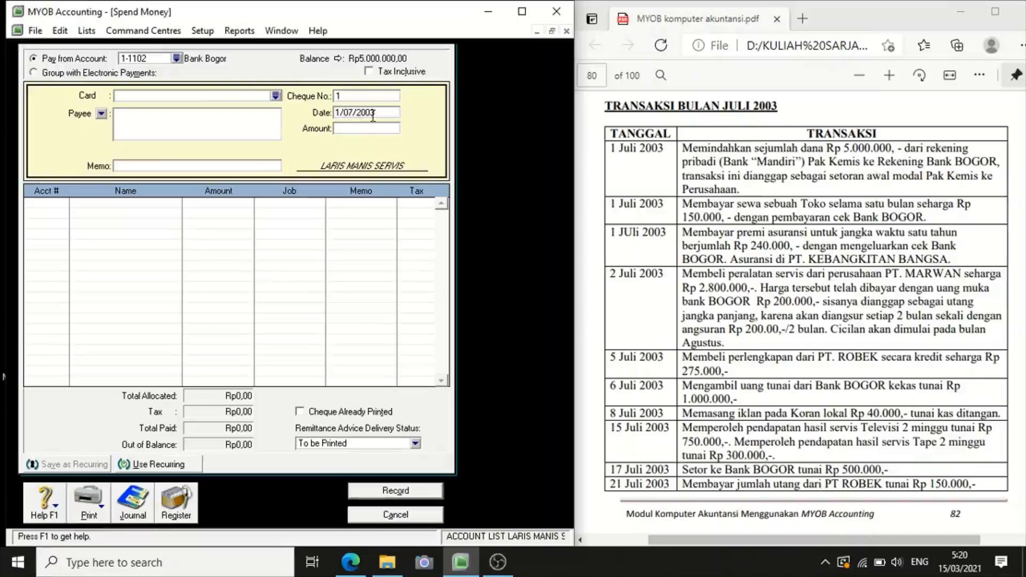
# Step: Set the payment amount to Rp150.000 and enter the memo "Pembayaran Sewa Toko"
pyautogui.click(355, 128)
pyautogui.write('150.000')
pyautogui.click(146, 168)
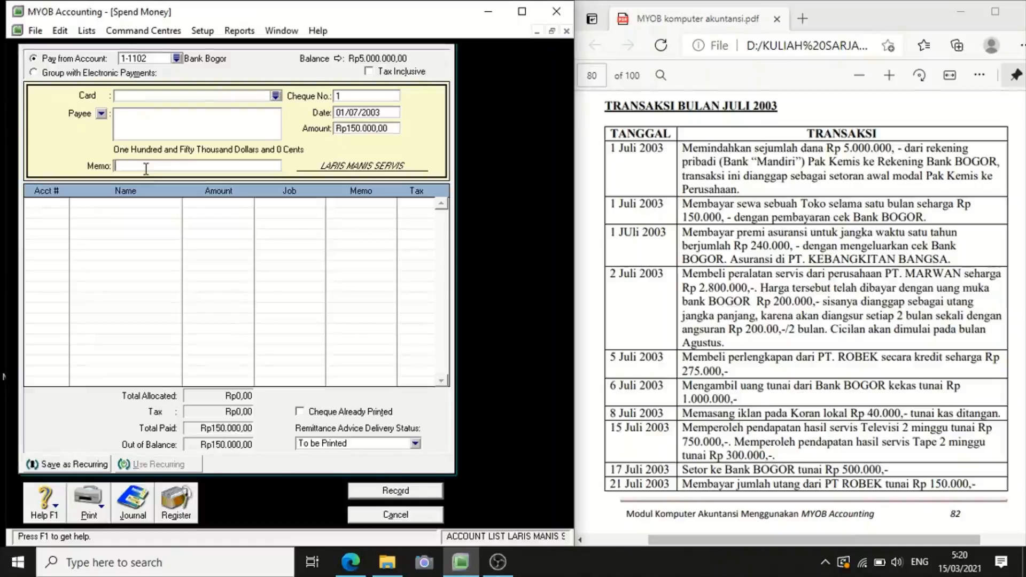
pyautogui.write('Pembayaran Sewa Toko')
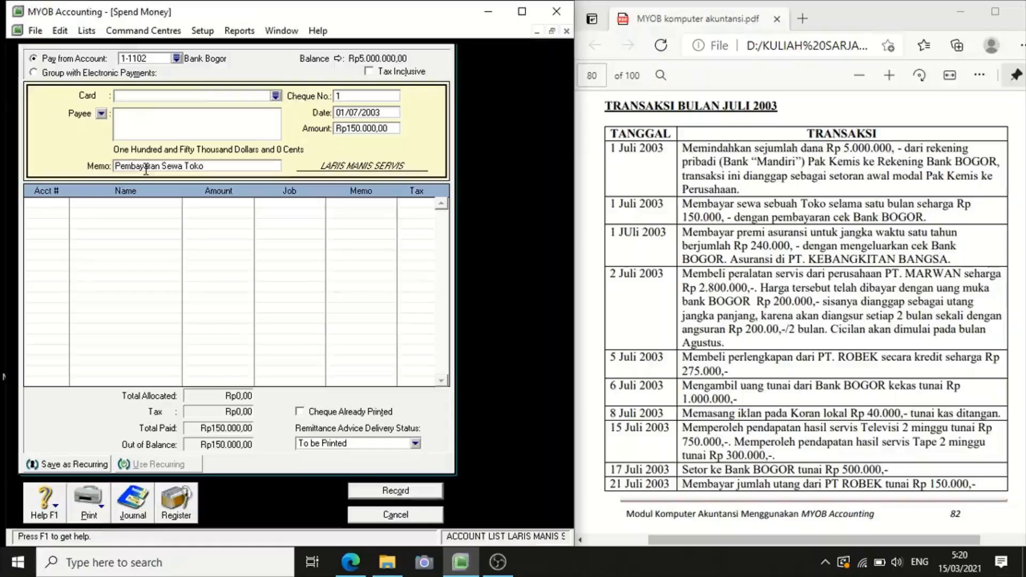
# Step: Allocate the rent payment to expense account 6-1002 Beban Sewa Toko and record the transaction
pyautogui.click(58, 204)
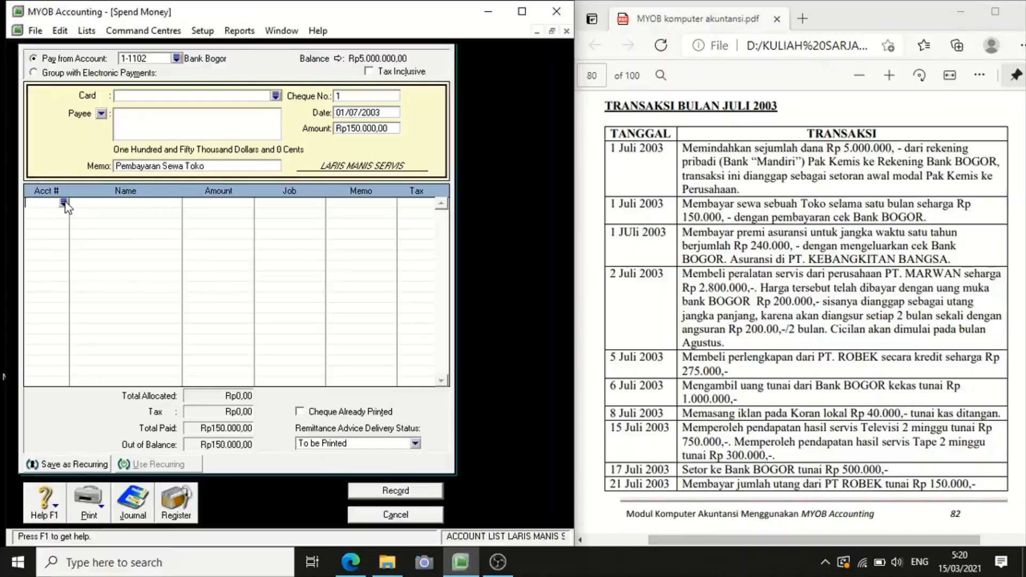
pyautogui.write('6-')
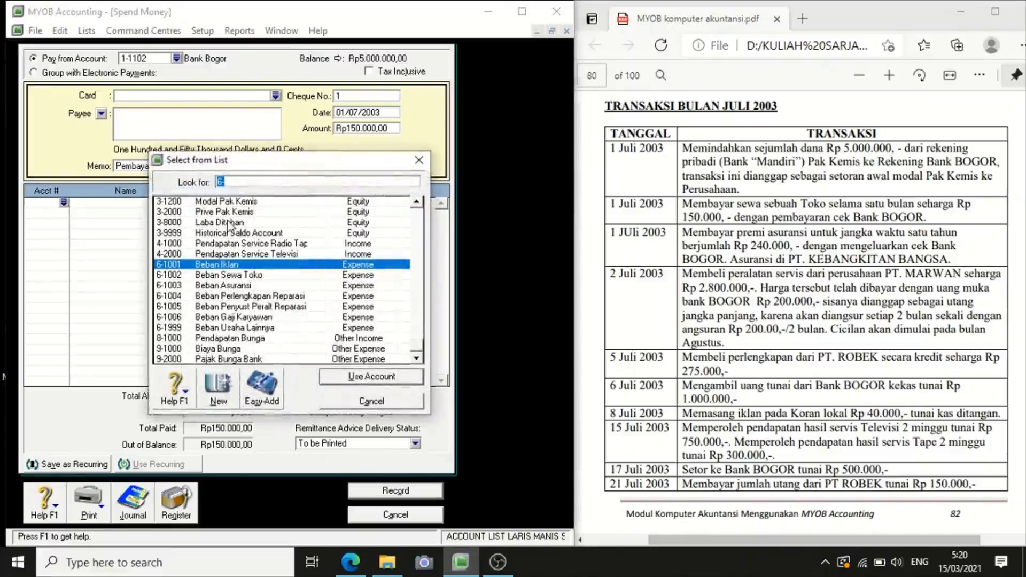
pyautogui.click(275, 276)
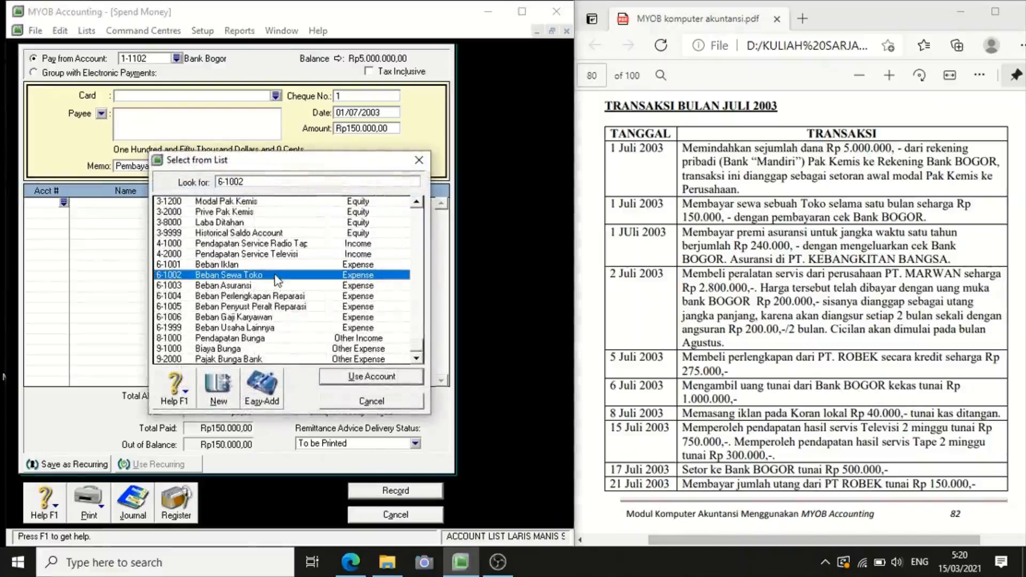
pyautogui.click(393, 380)
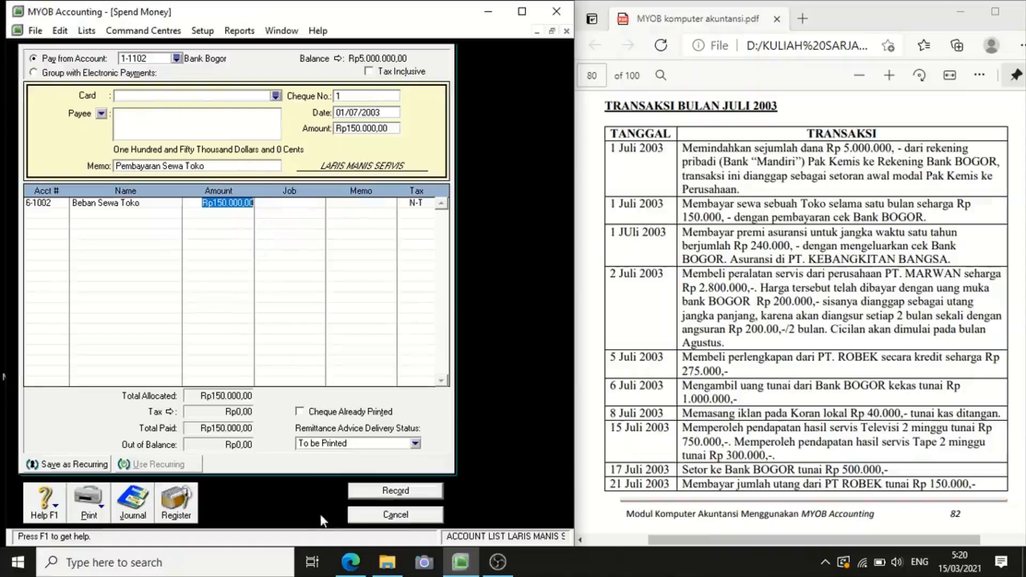
pyautogui.click(392, 492)
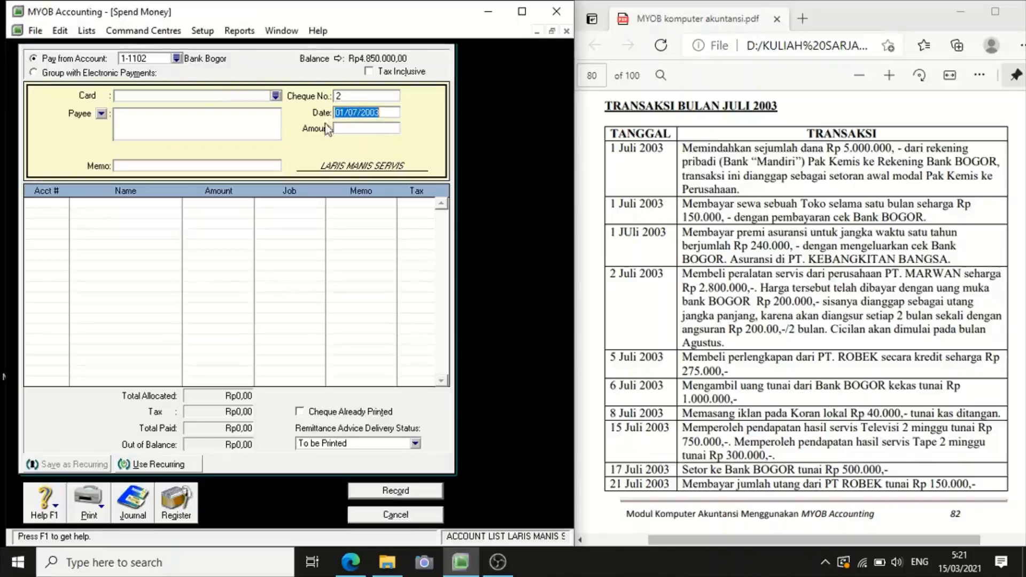
# Step: Set the second cheque payment's amount to Rp240.000 and enter the memo "Pembayaran Premi Asuransi"
pyautogui.click(341, 132)
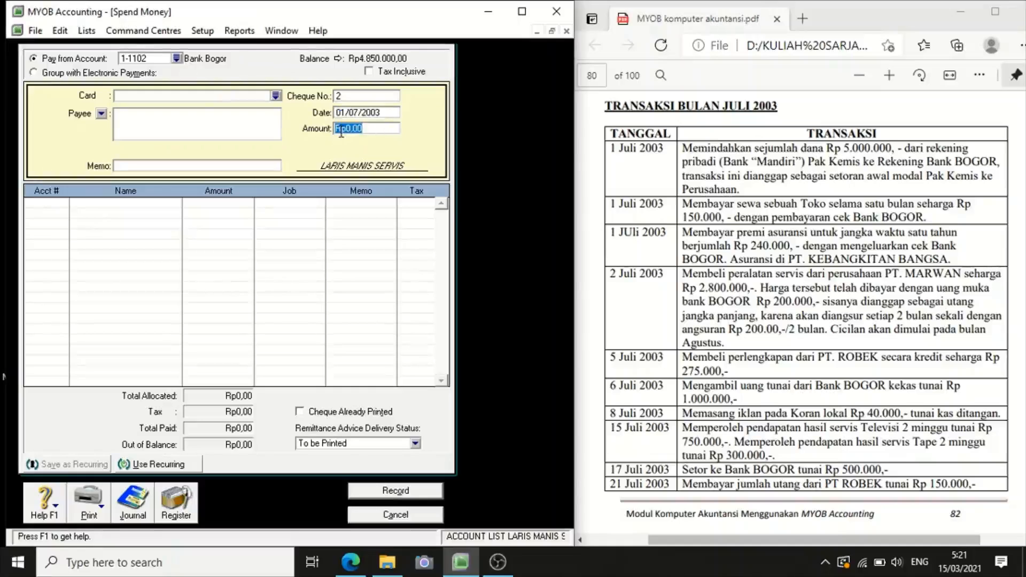
pyautogui.write('40000')
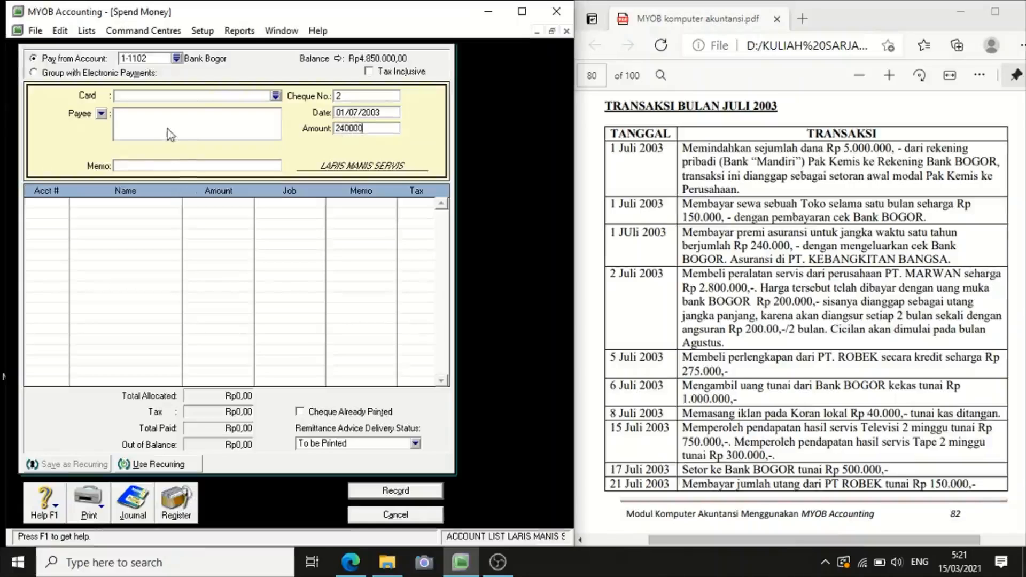
pyautogui.click(147, 165)
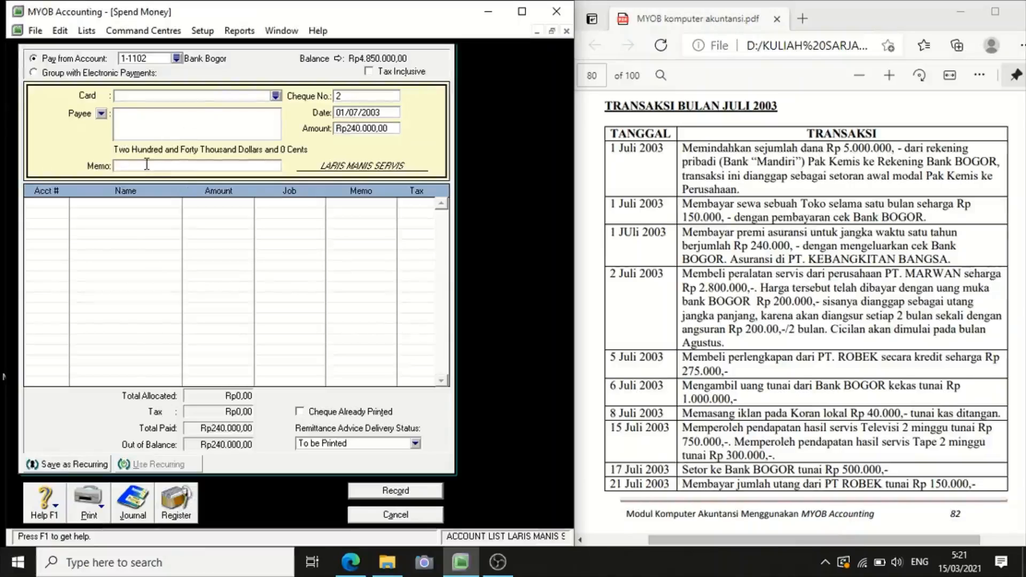
pyautogui.write('Pembayar')
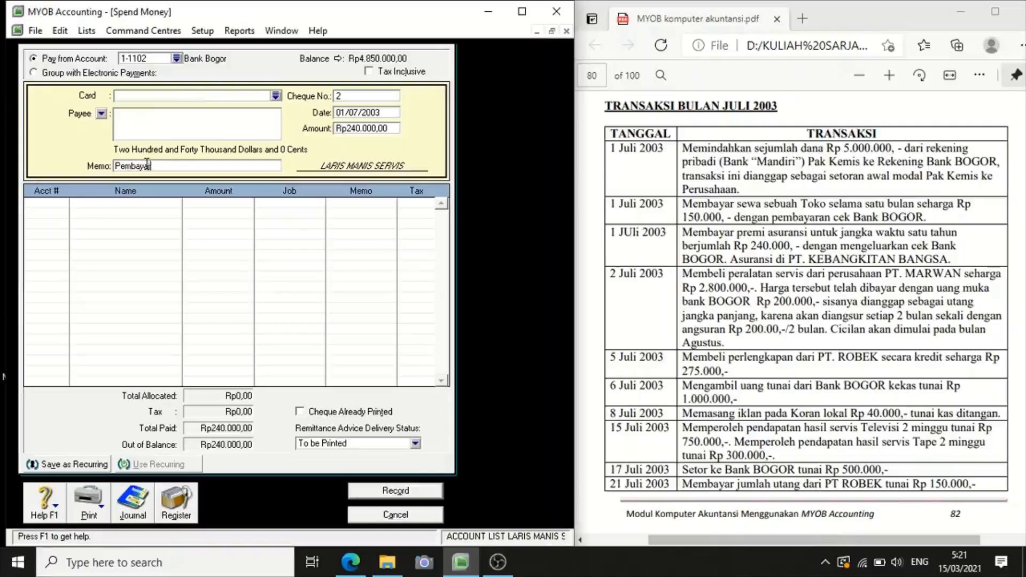
pyautogui.write('an Premi Asuransi')
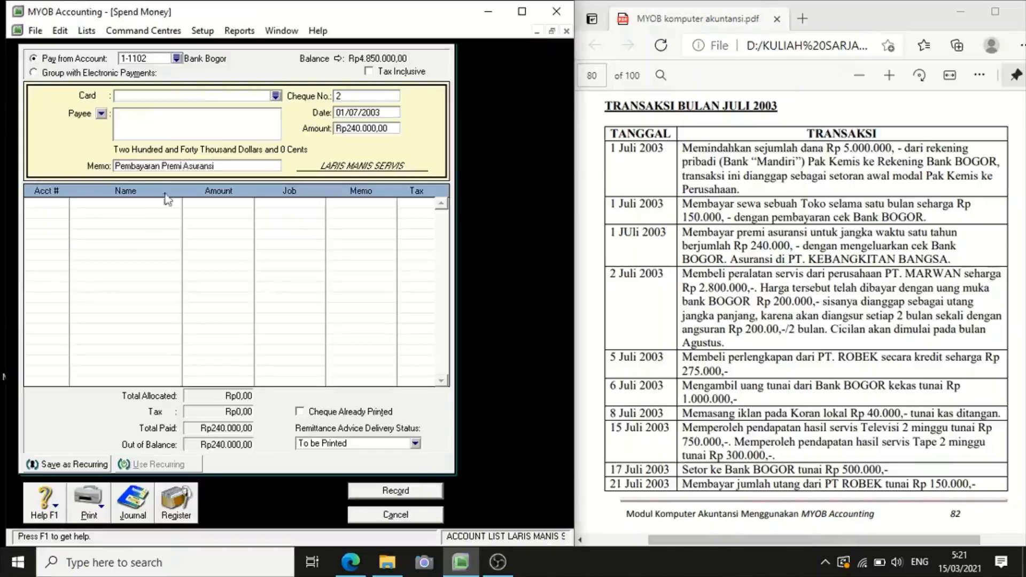
# Step: Allocate the insurance premium payment to asset account 1-1401 Asuransi Dibayar di Muka and record the transaction
pyautogui.click(62, 207)
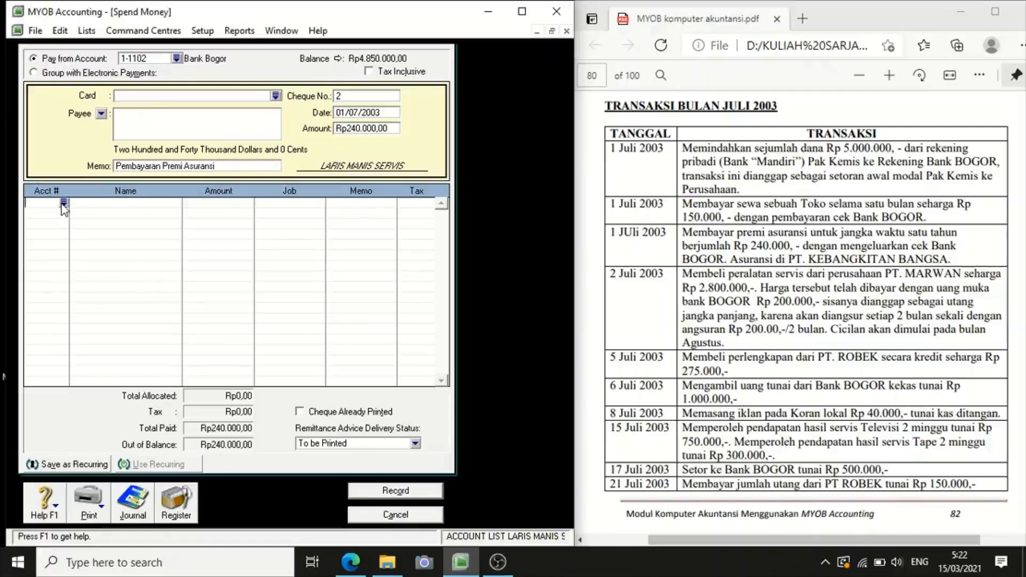
pyautogui.click(63, 207)
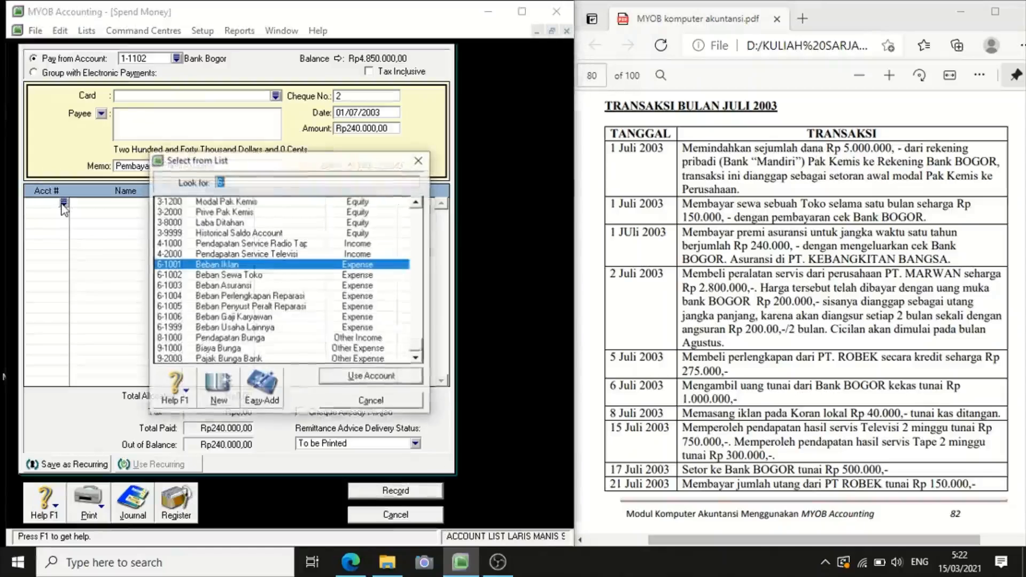
pyautogui.click(421, 237)
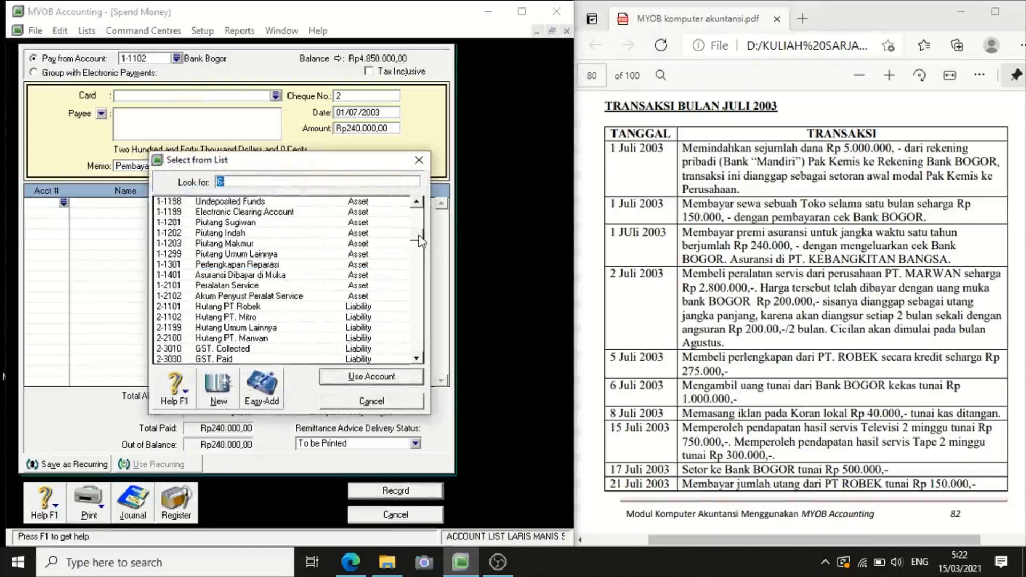
pyautogui.moveTo(419, 237); pyautogui.dragTo(419, 229)
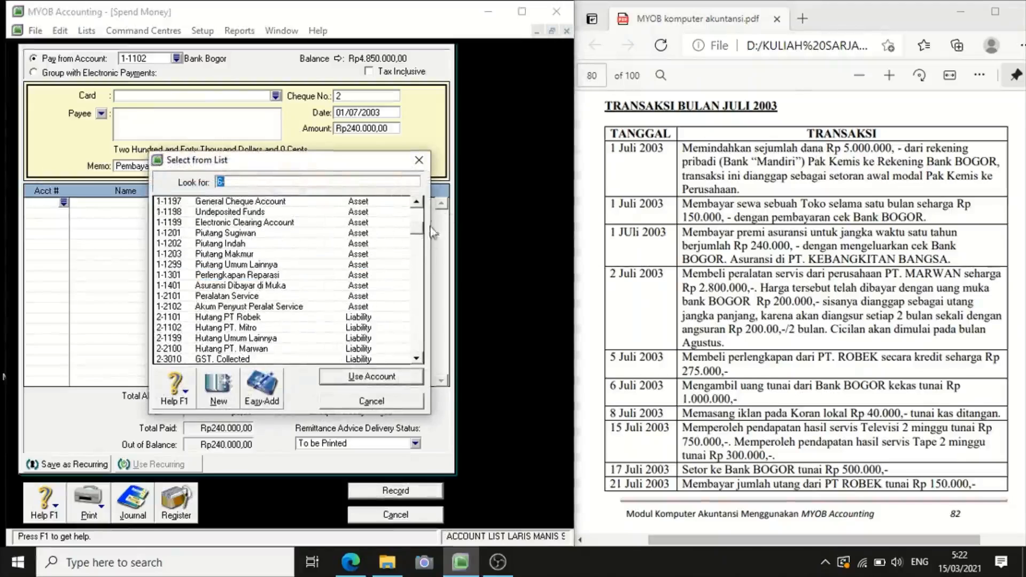
pyautogui.click(303, 289)
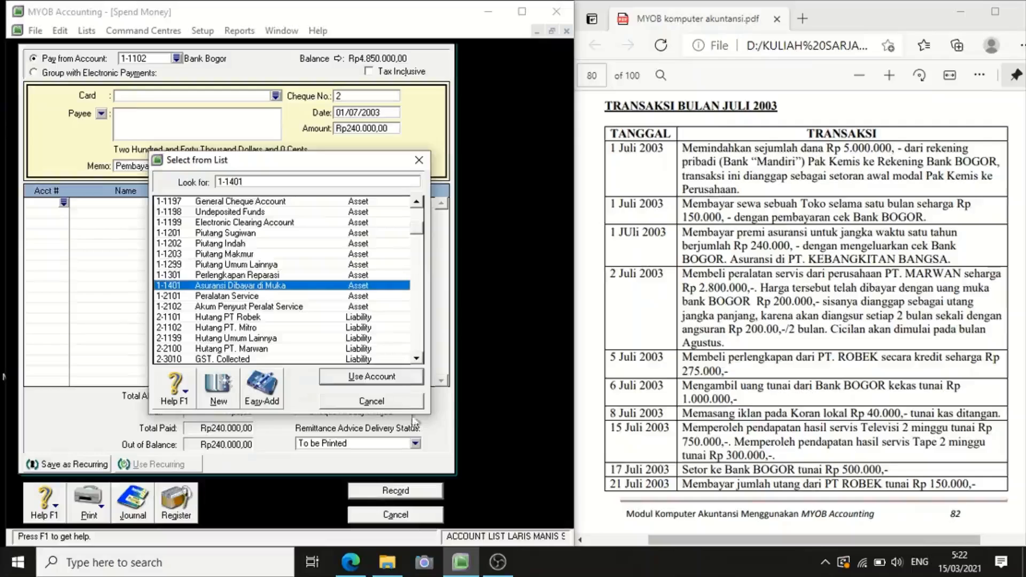
pyautogui.click(399, 377)
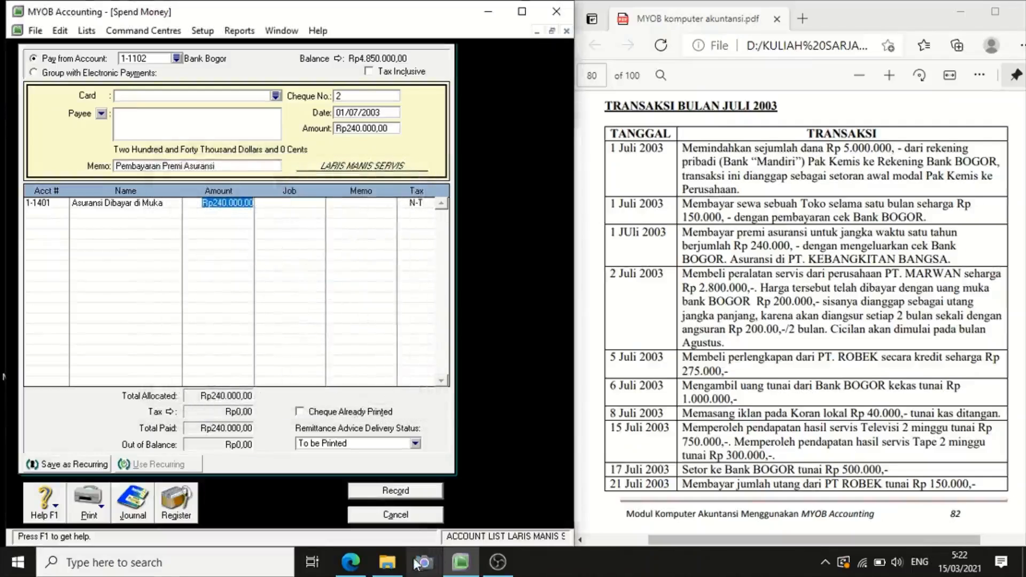
pyautogui.click(423, 496)
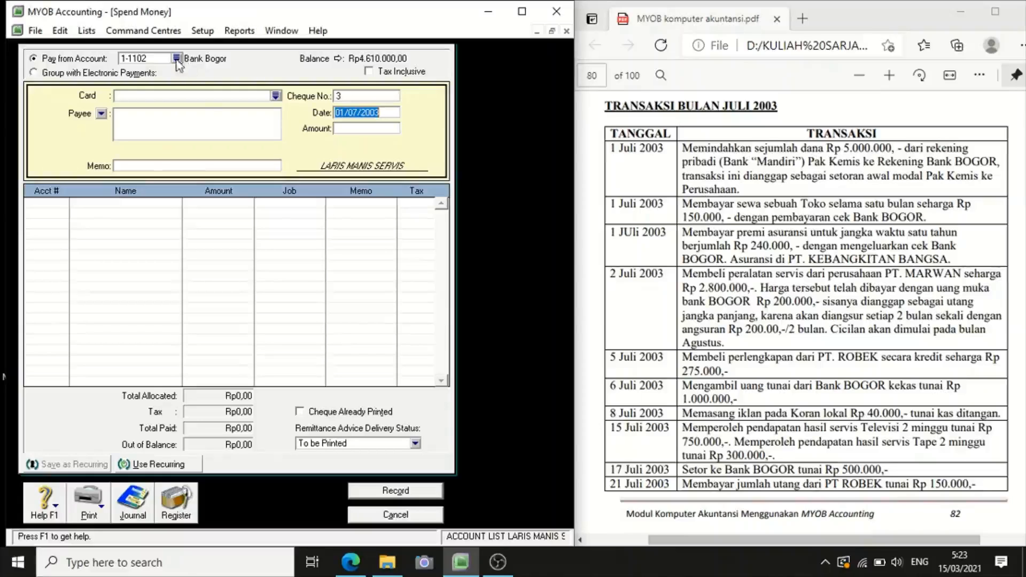
# Step: Fill in the third cheque payment with date 02/07/2003, amount Rp200.000 and memo "Pembelian peralatan servis"
pyautogui.click(344, 112)
pyautogui.press('BackSpace')
pyautogui.write('2')
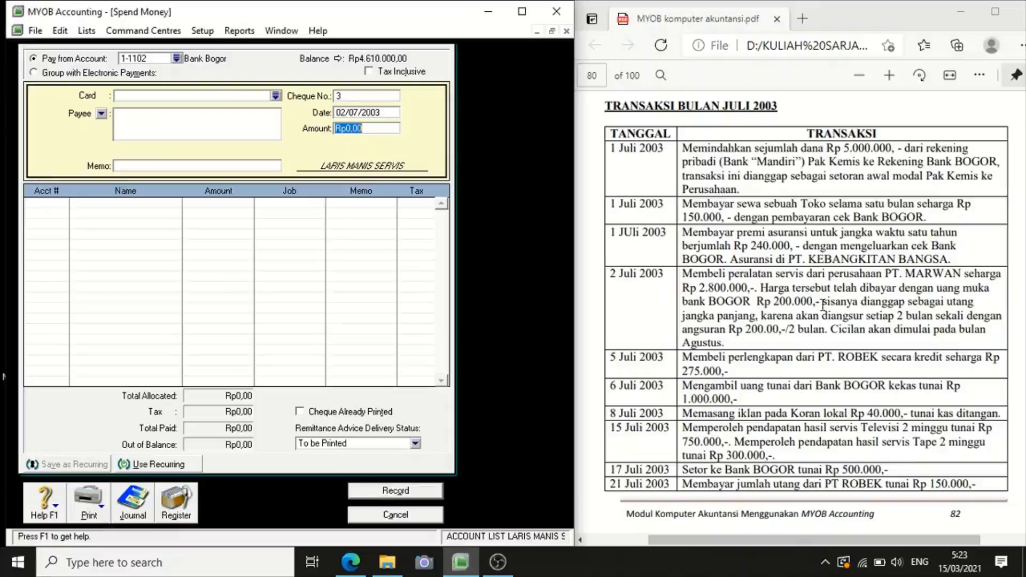
pyautogui.write('200000')
pyautogui.click(183, 165)
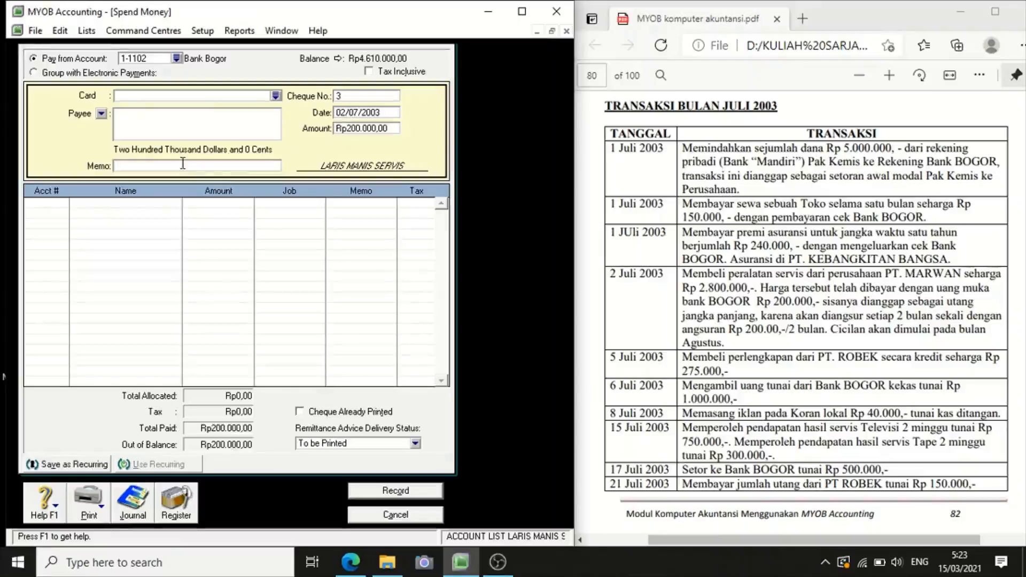
pyautogui.write('Pembelian peralatan servis')
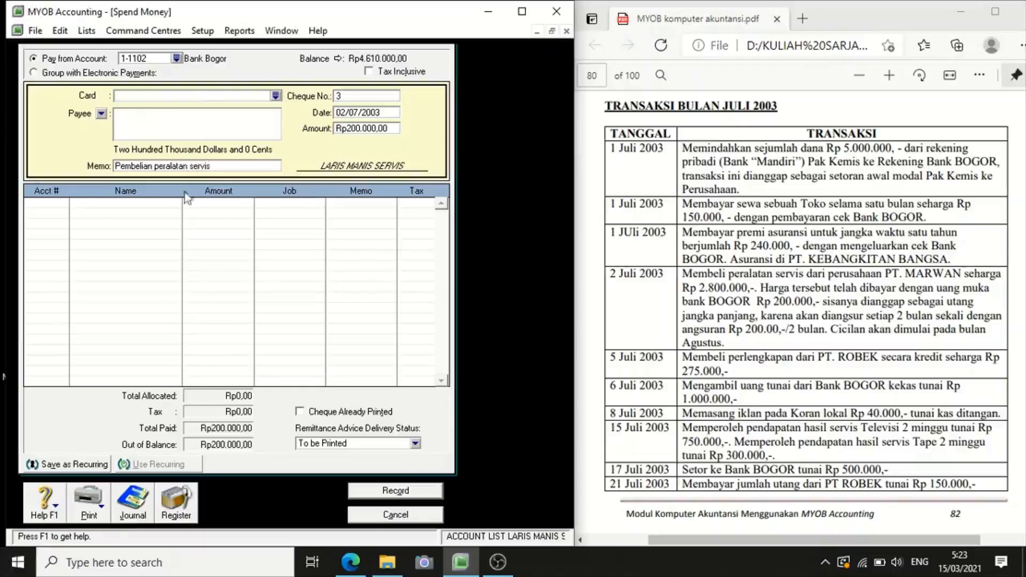
# Step: Allocate Rp2.800.000 of the equipment purchase to asset account 1-2101 Peralatan Service on the first line
pyautogui.click(44, 207)
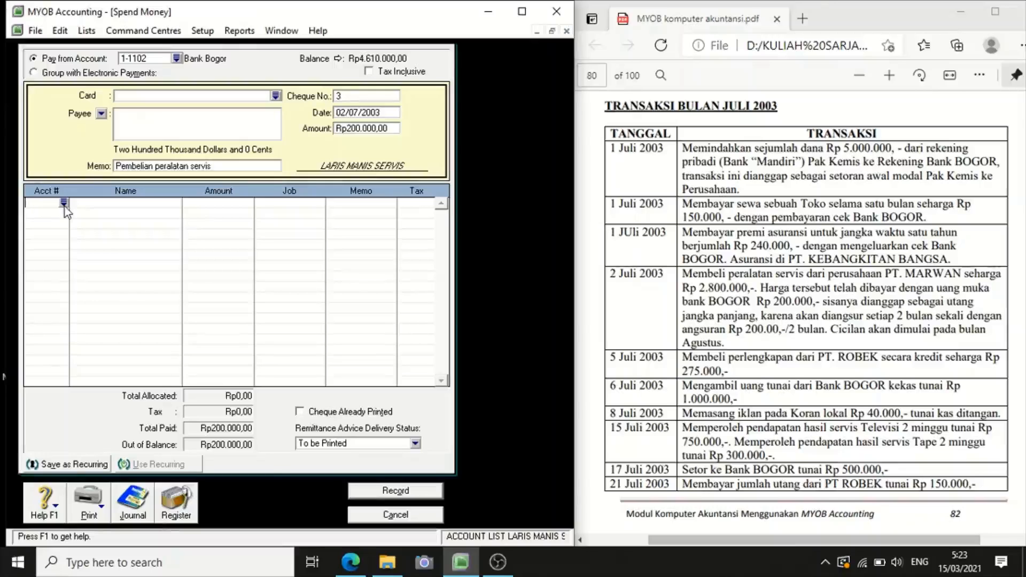
pyautogui.write('6')
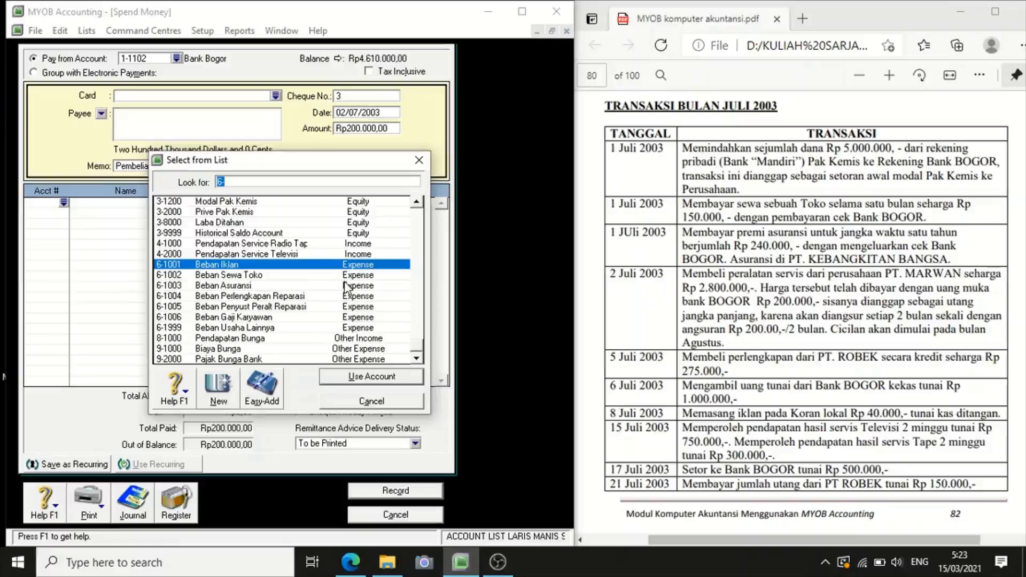
pyautogui.click(419, 246)
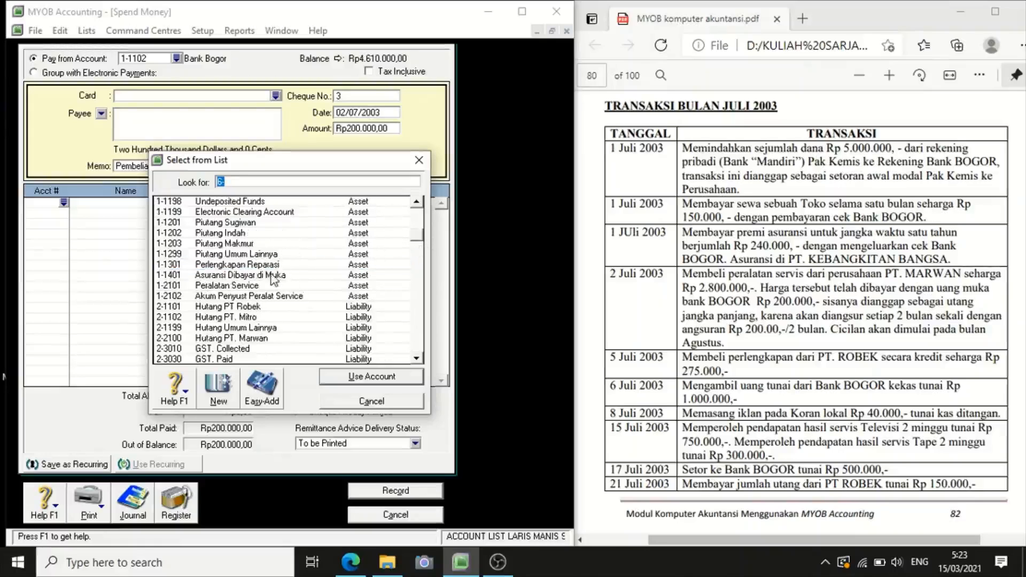
pyautogui.click(253, 289)
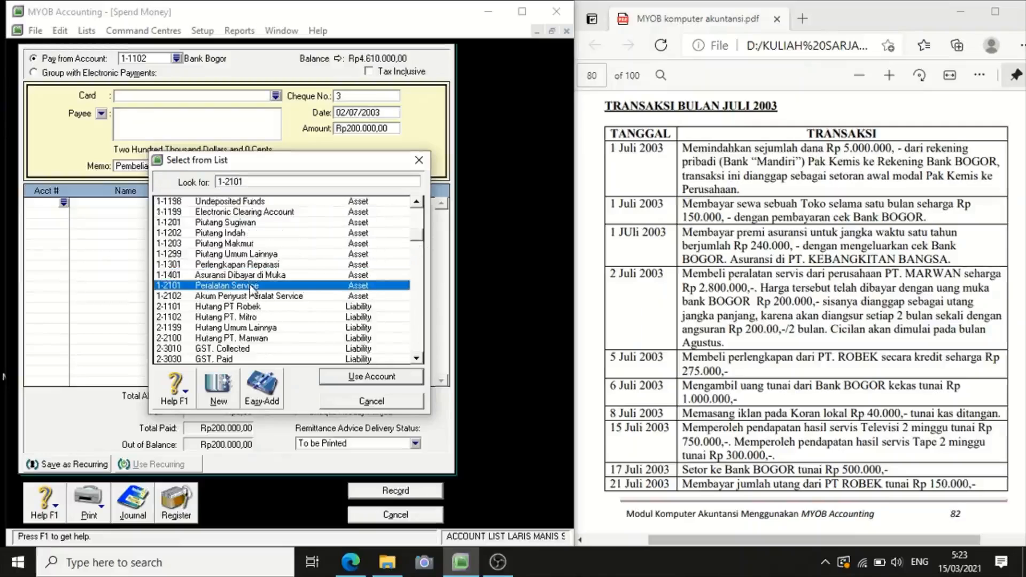
pyautogui.click(376, 378)
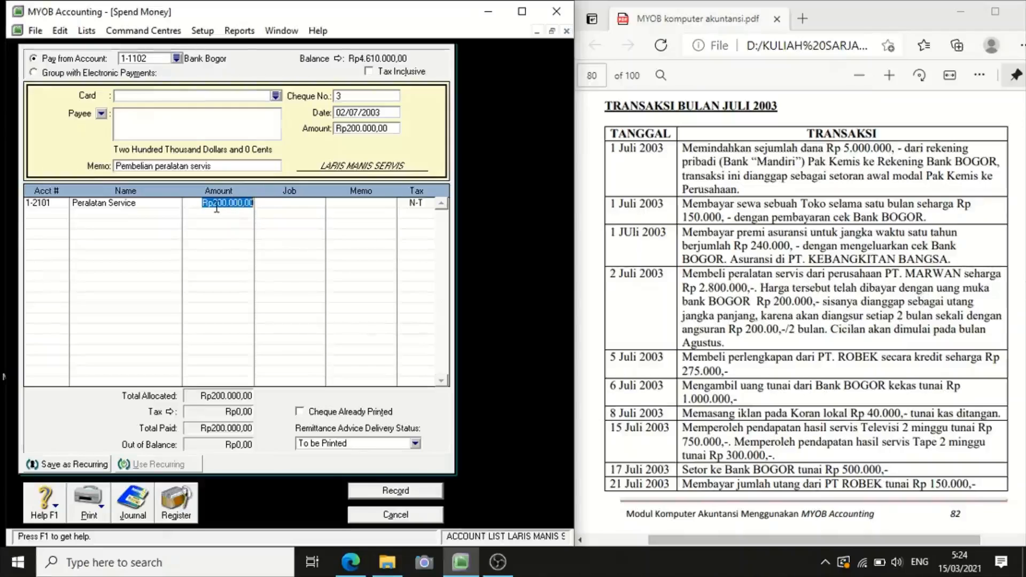
pyautogui.write('28')
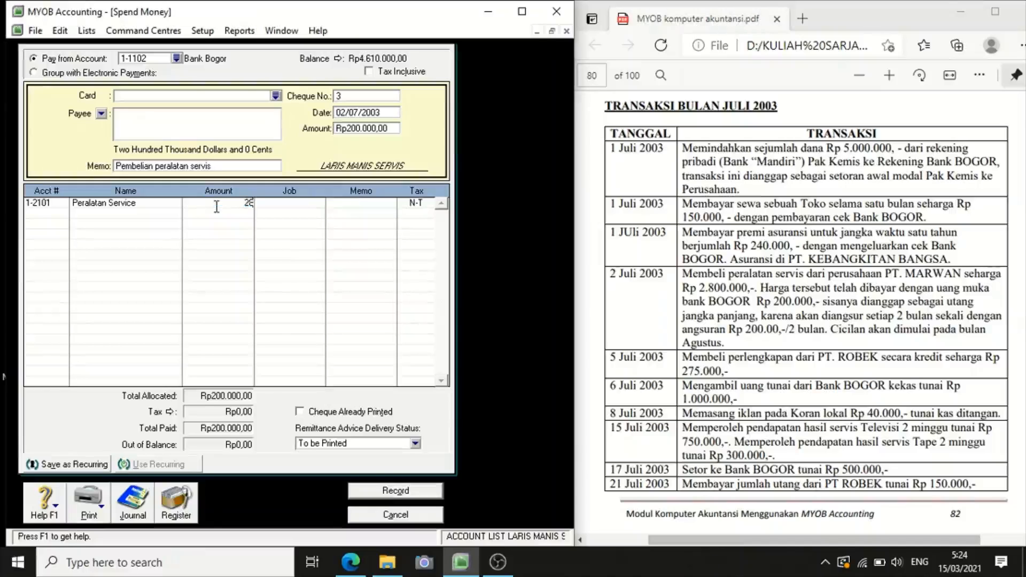
pyautogui.write('00000')
pyautogui.press('Return')
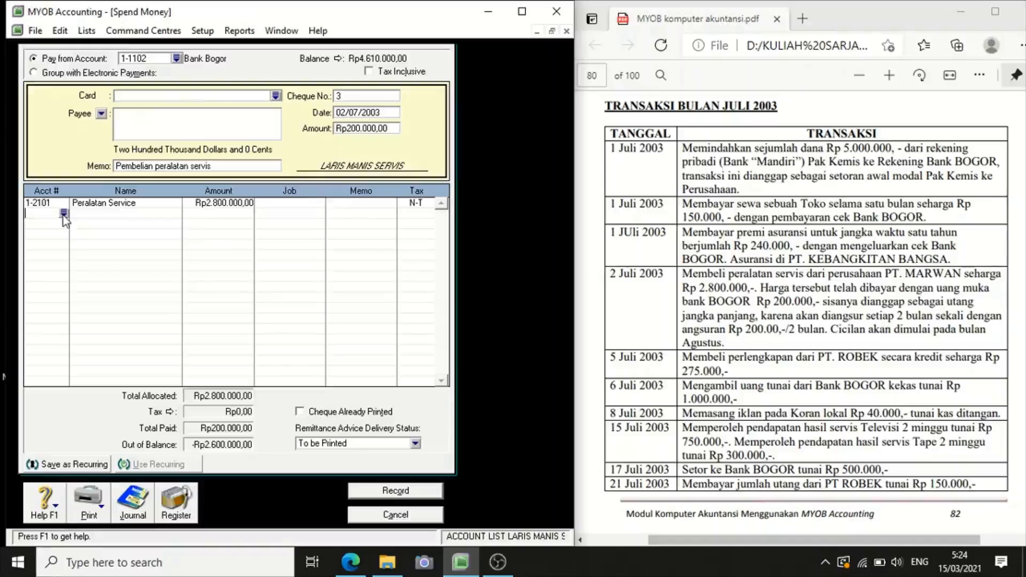
# Step: Allocate the remaining -Rp2.600.000 to liability account 2-2100 Hutang PT. Marwan on the second line and record the transaction
pyautogui.write('6')
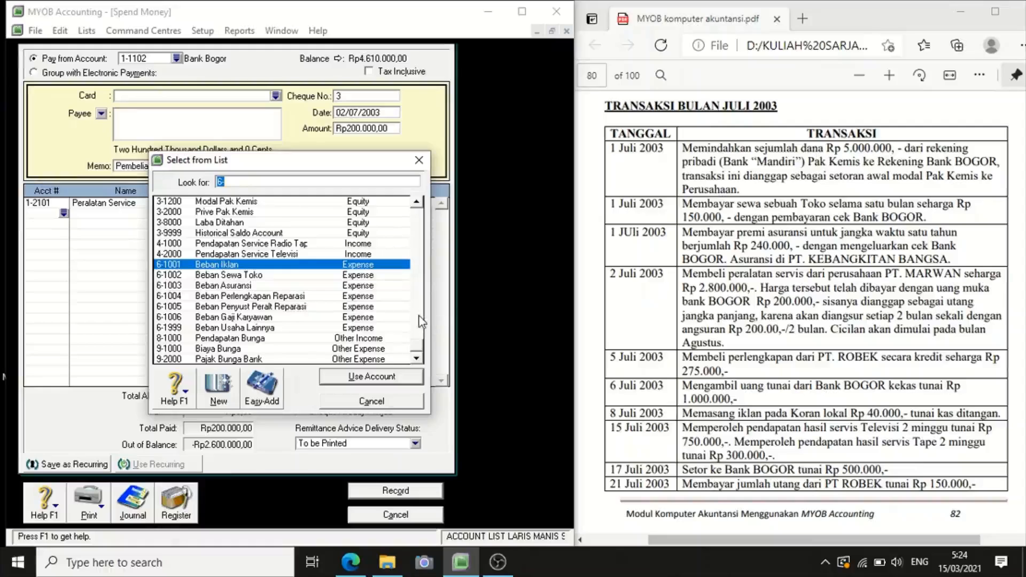
pyautogui.scroll(6, 421, 320)
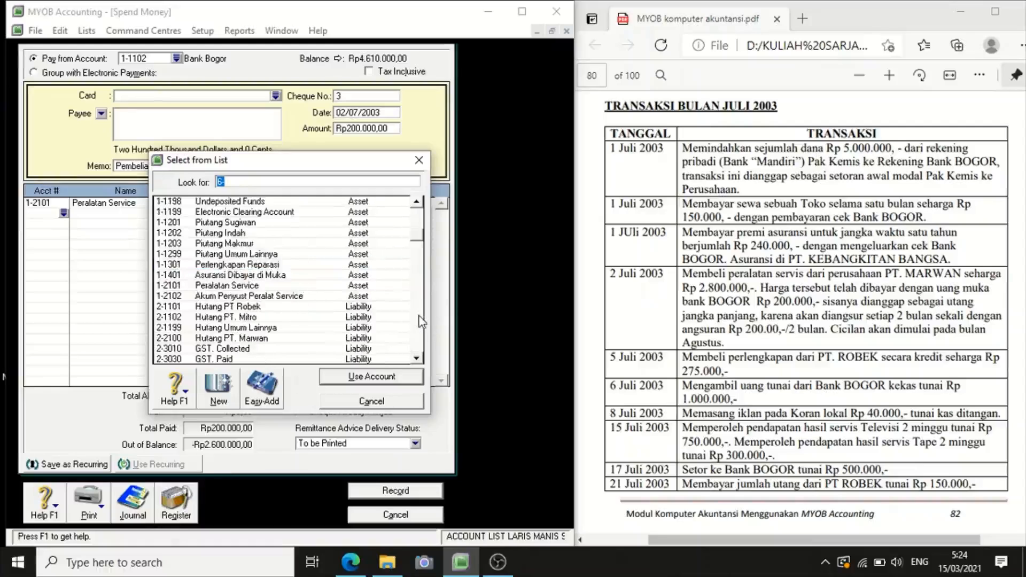
pyautogui.click(260, 339)
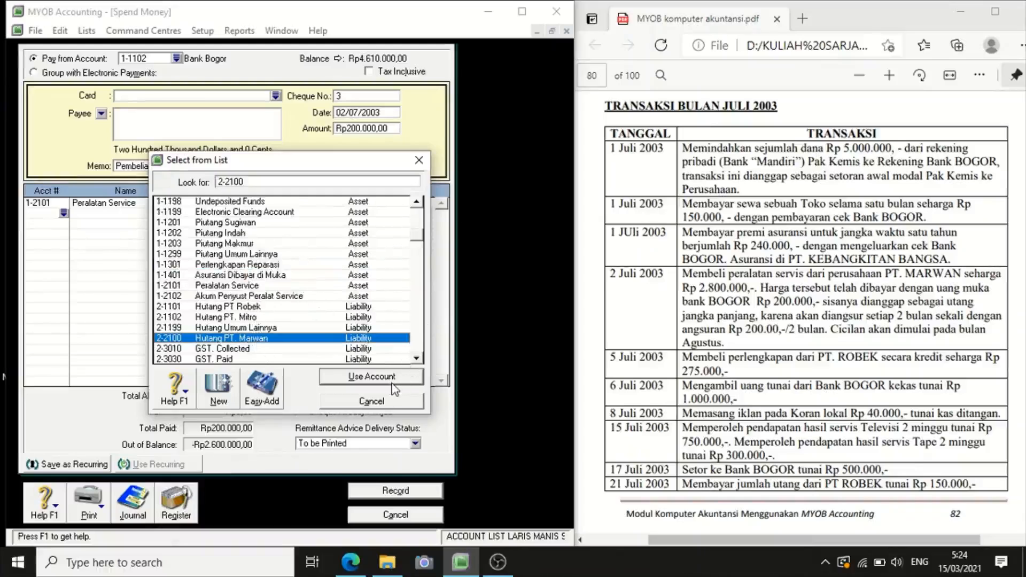
pyautogui.click(372, 377)
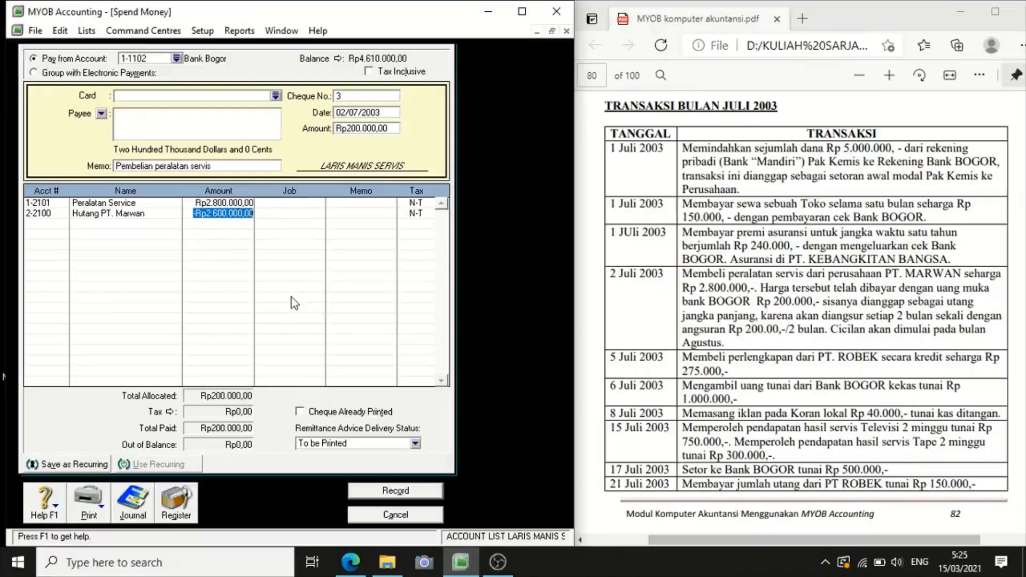
pyautogui.click(386, 494)
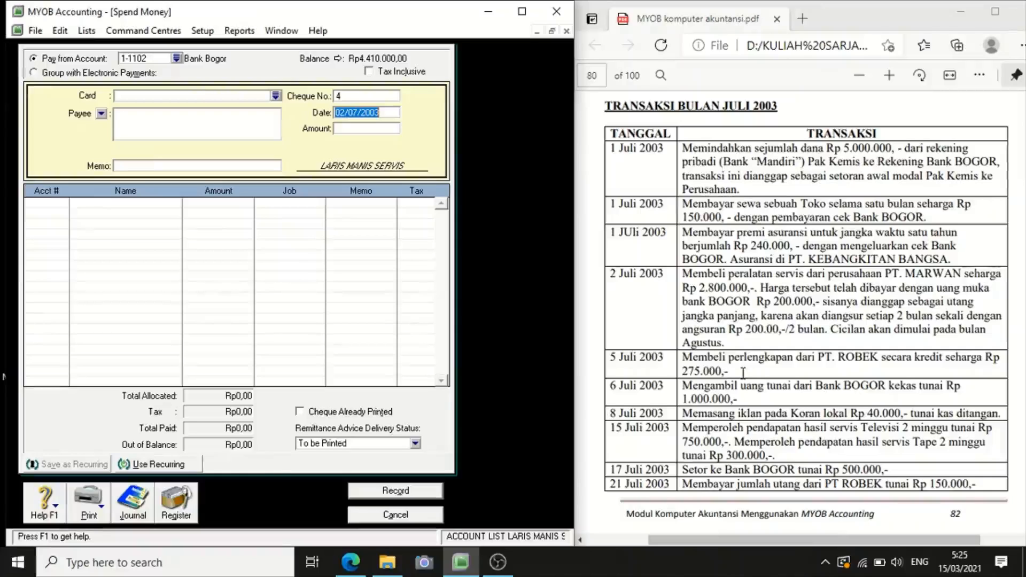
# Step: Close the Spend Money window and open a new Record Journal Entry from the Accounts command centre
pyautogui.click(407, 517)
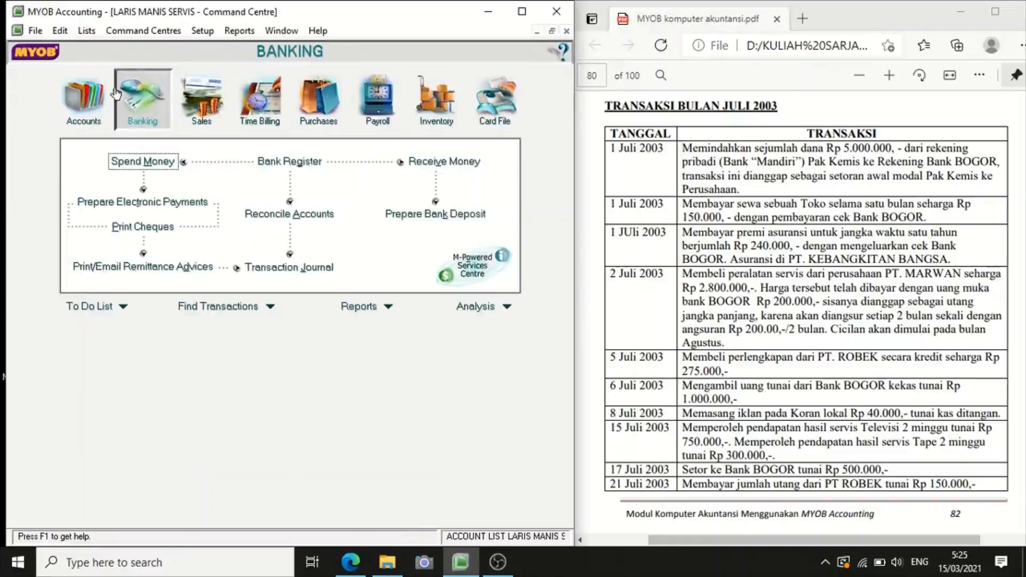
pyautogui.click(84, 122)
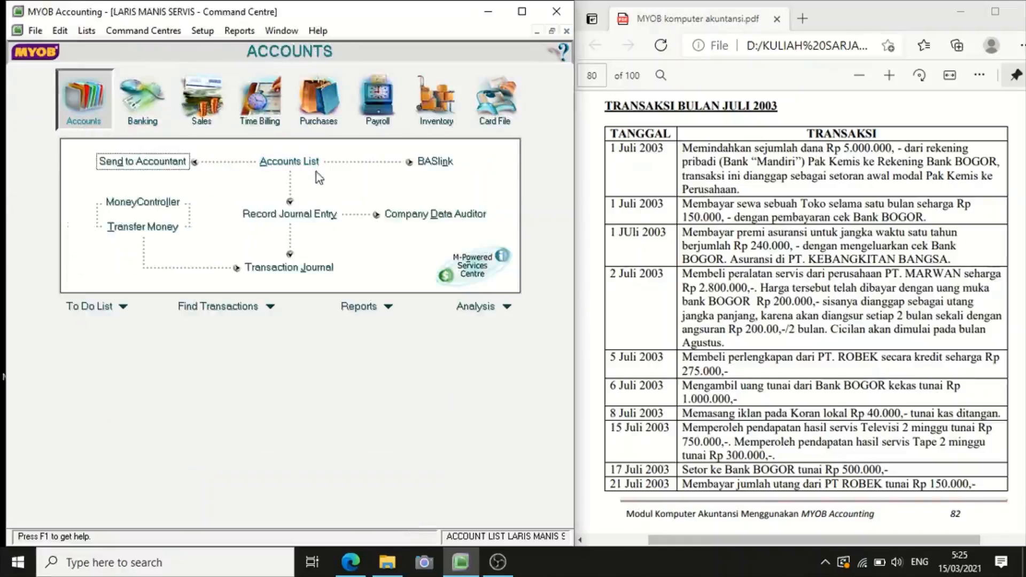
pyautogui.click(303, 216)
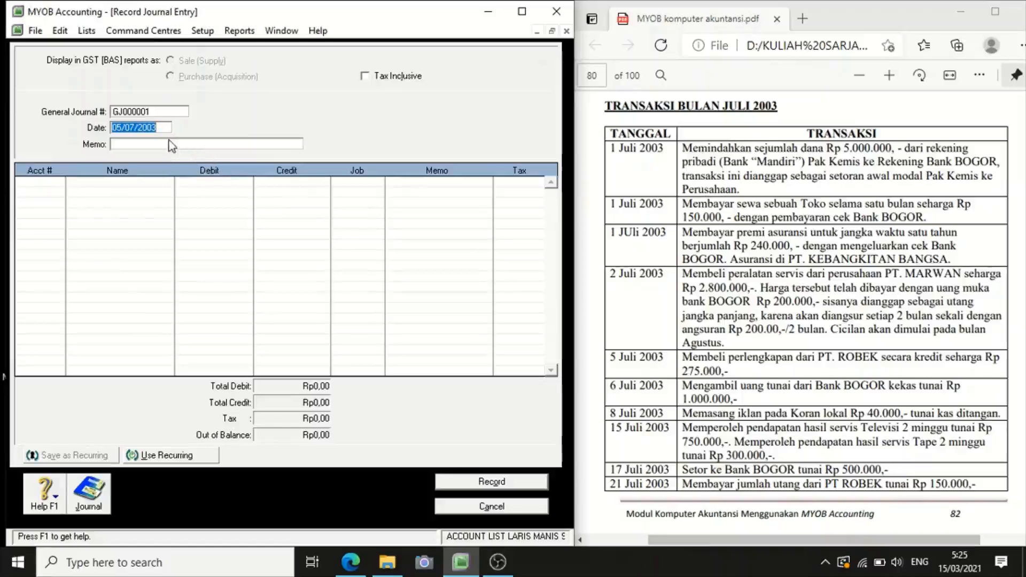
# Step: Enter the memo "Pembelian perlengkapan dari PT ROBEK kredit" for the journal entry dated 05/07/2003
pyautogui.click(143, 145)
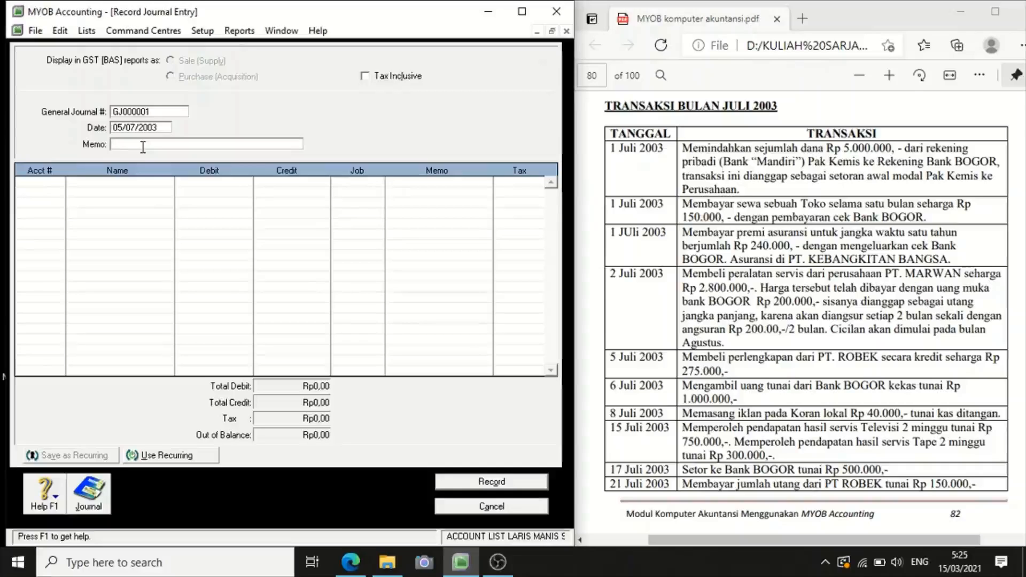
pyautogui.write('Pembelian perlengkapan dar')
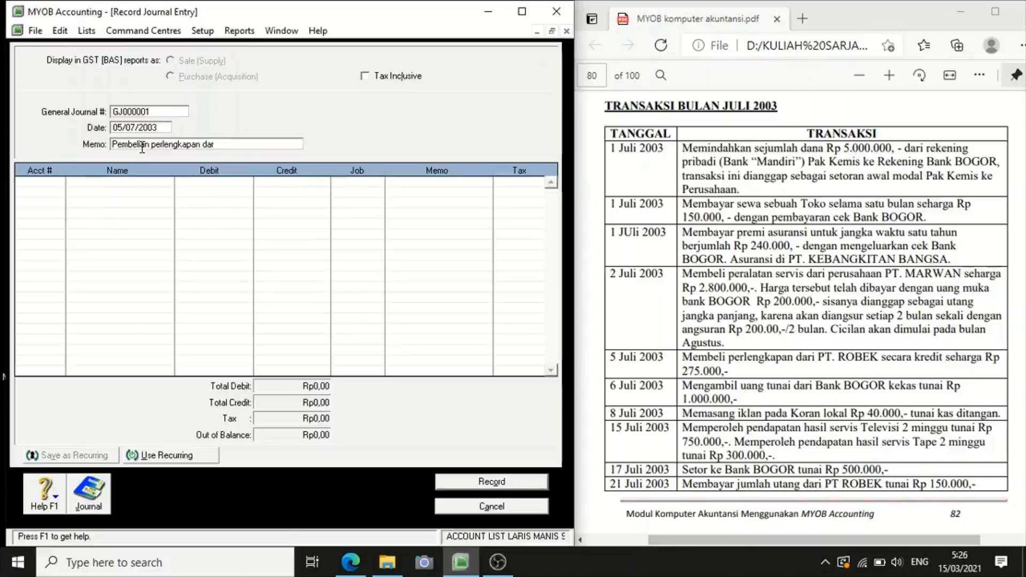
pyautogui.write('i PT ROBEK ')
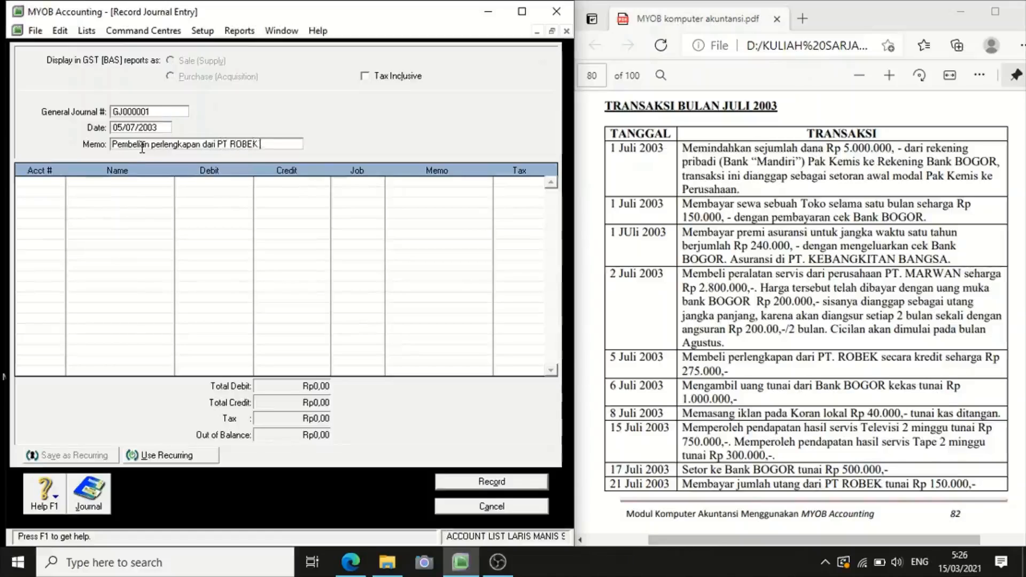
pyautogui.write('kredit')
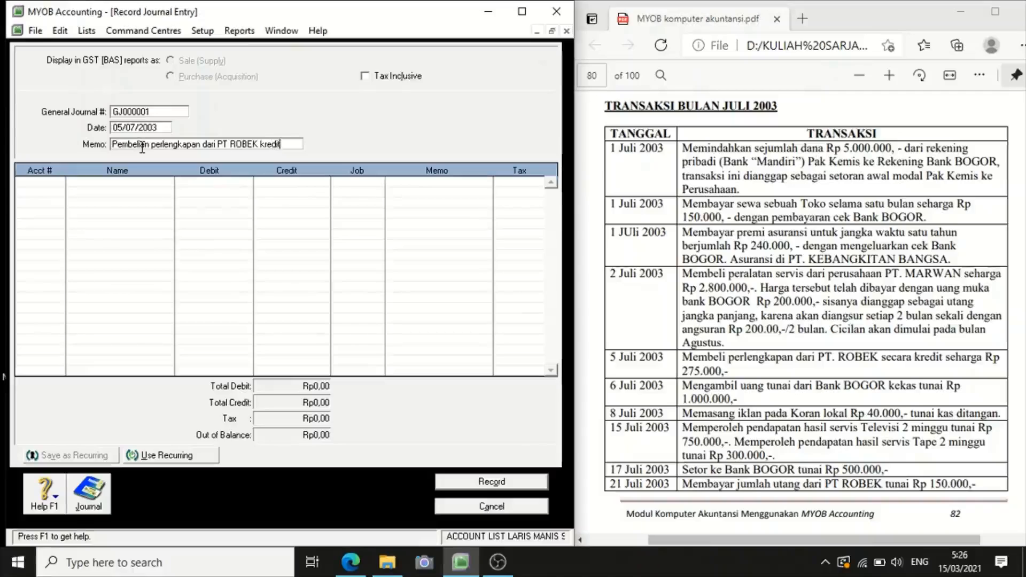
# Step: Debit Rp275.000 to asset account 1-1301 Perlengkapan Reparasi on the first line of the journal entry
pyautogui.click(53, 181)
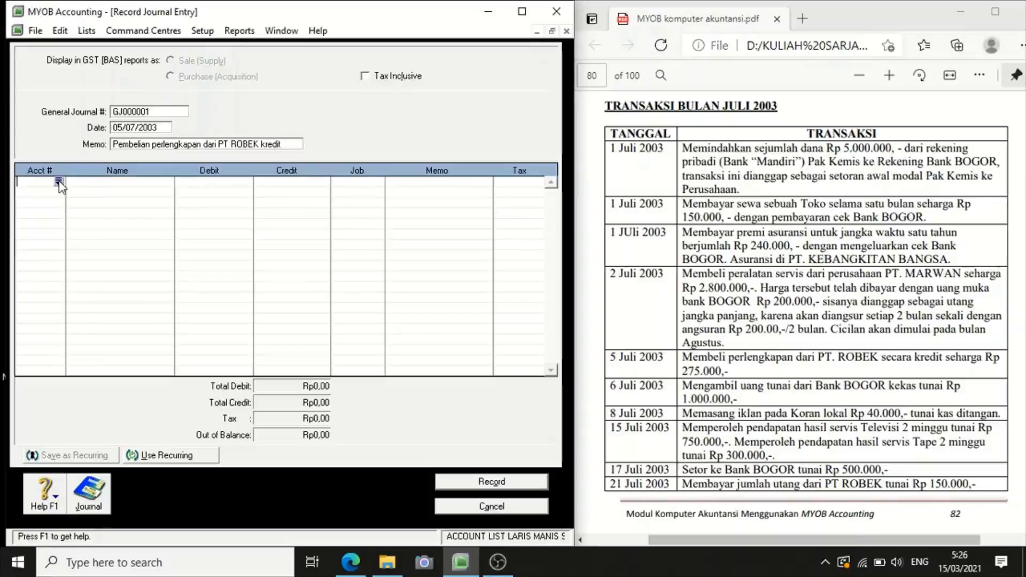
pyautogui.click(59, 182)
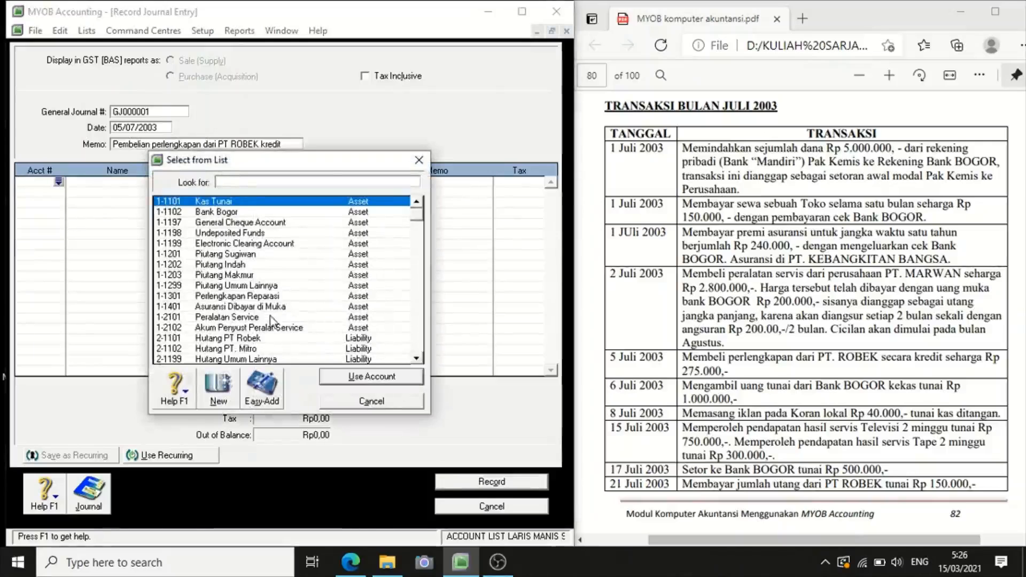
pyautogui.write('1-1301')
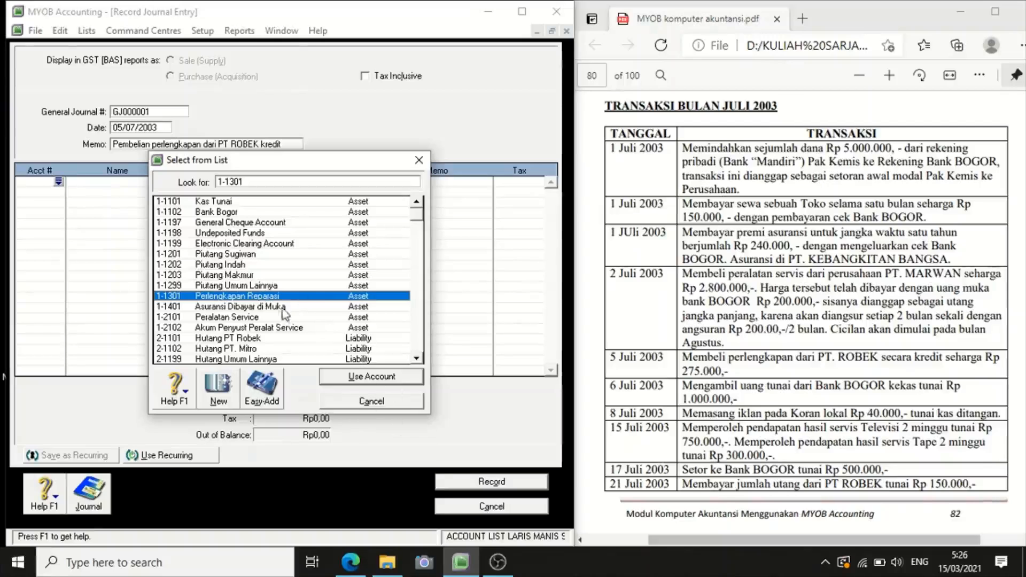
pyautogui.click(343, 376)
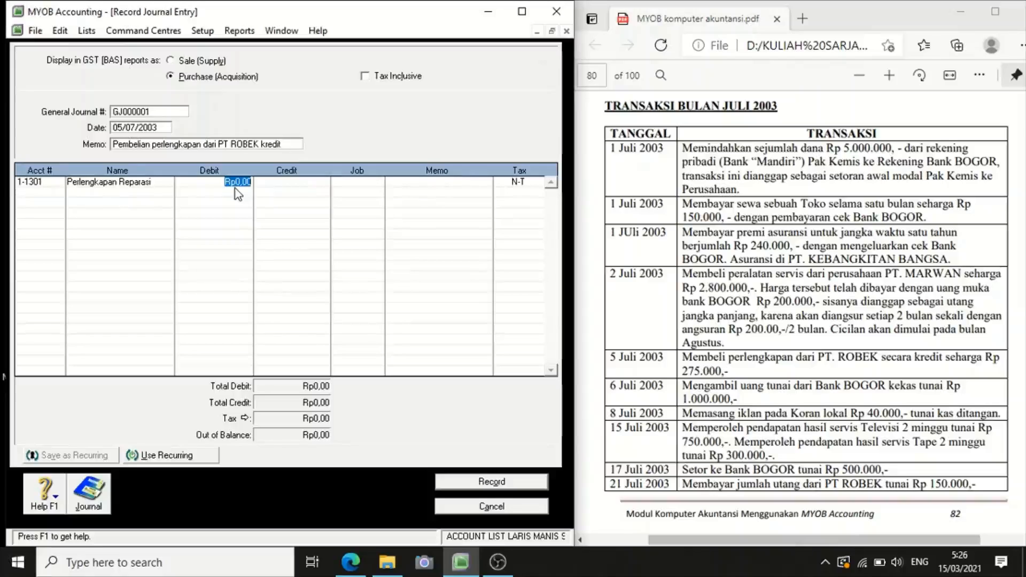
pyautogui.write('275000')
# Step: Credit Rp275.000 to liability account 2-1101 Hutang PT Robek on the second line and record the journal entry
pyautogui.click(49, 191)
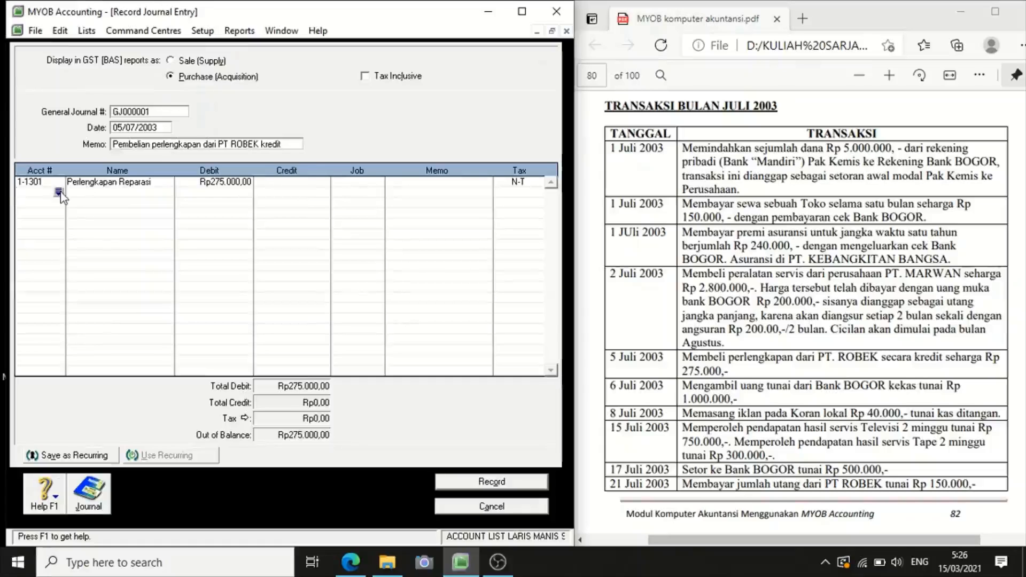
pyautogui.click(58, 192)
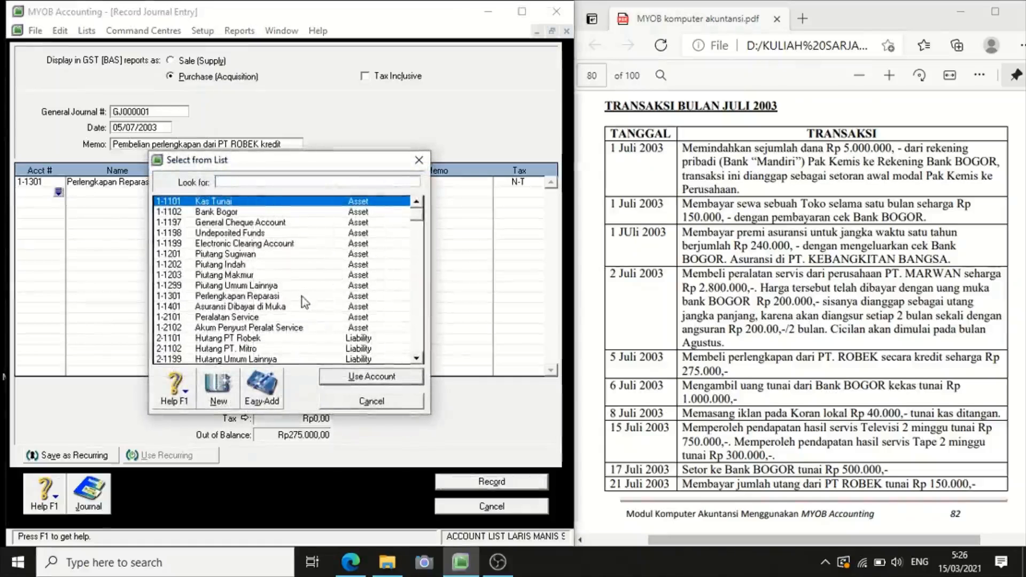
pyautogui.click(265, 337)
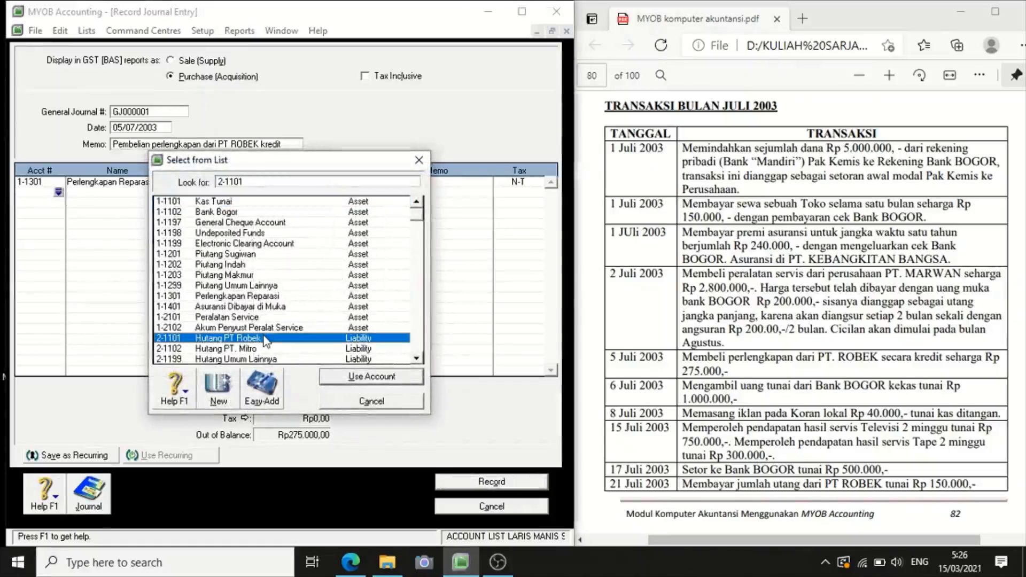
pyautogui.click(396, 377)
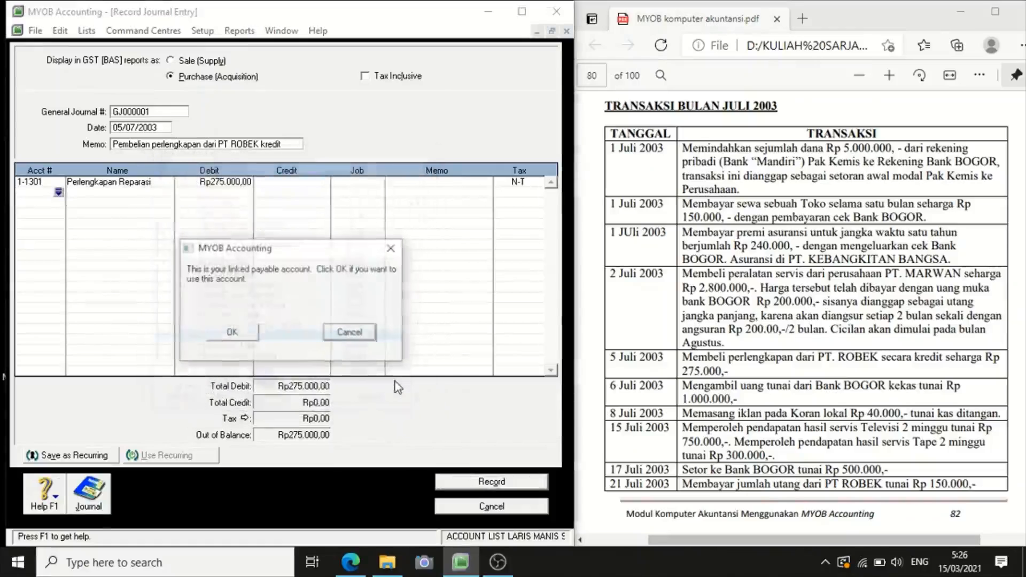
pyautogui.click(247, 334)
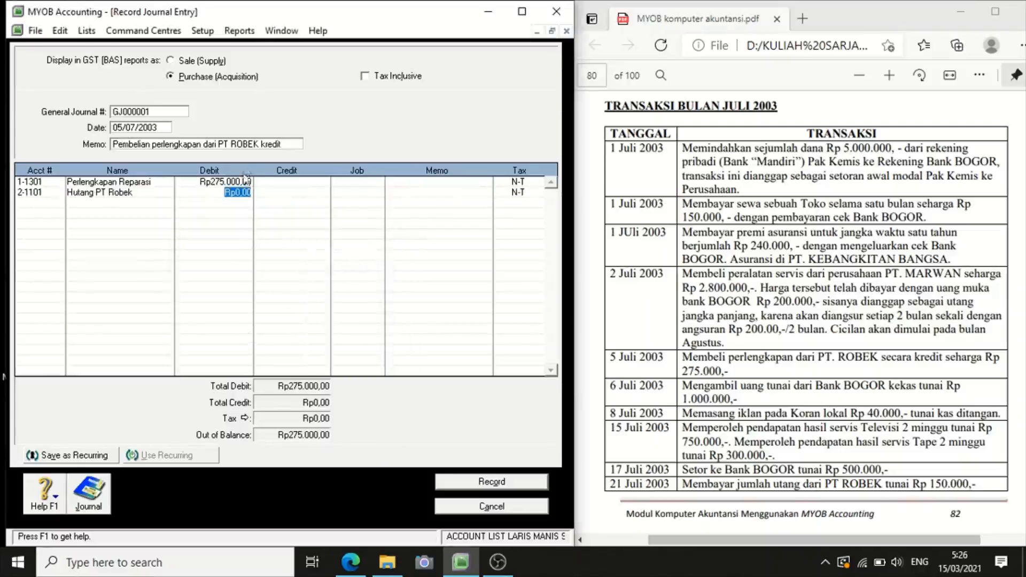
pyautogui.click(285, 192)
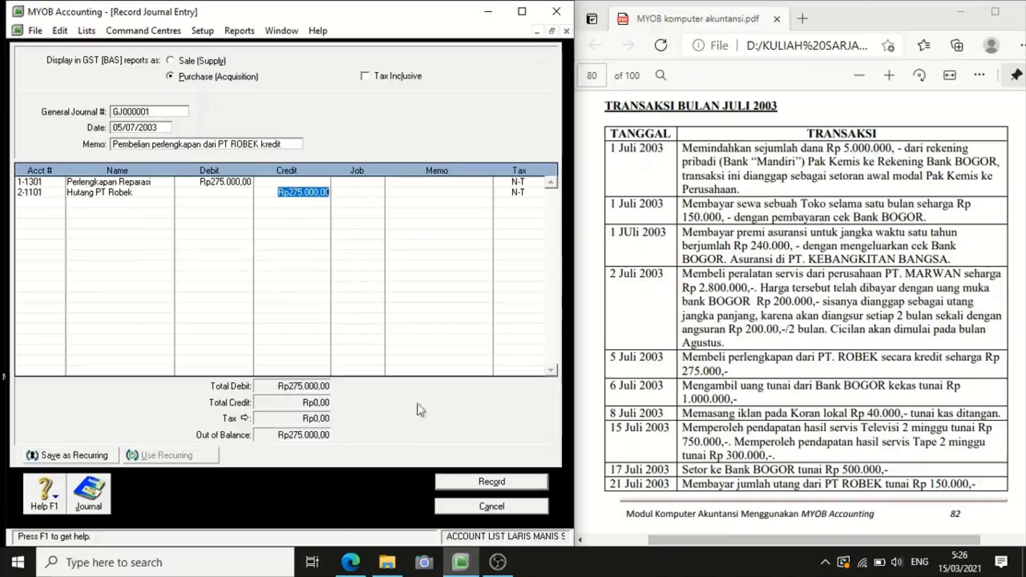
pyautogui.click(492, 483)
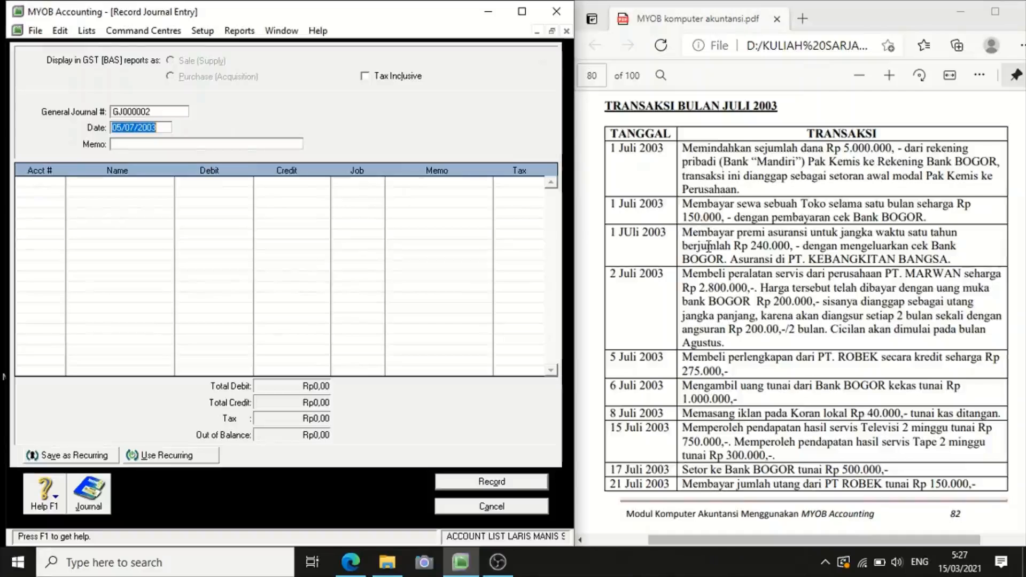
pyautogui.click(509, 505)
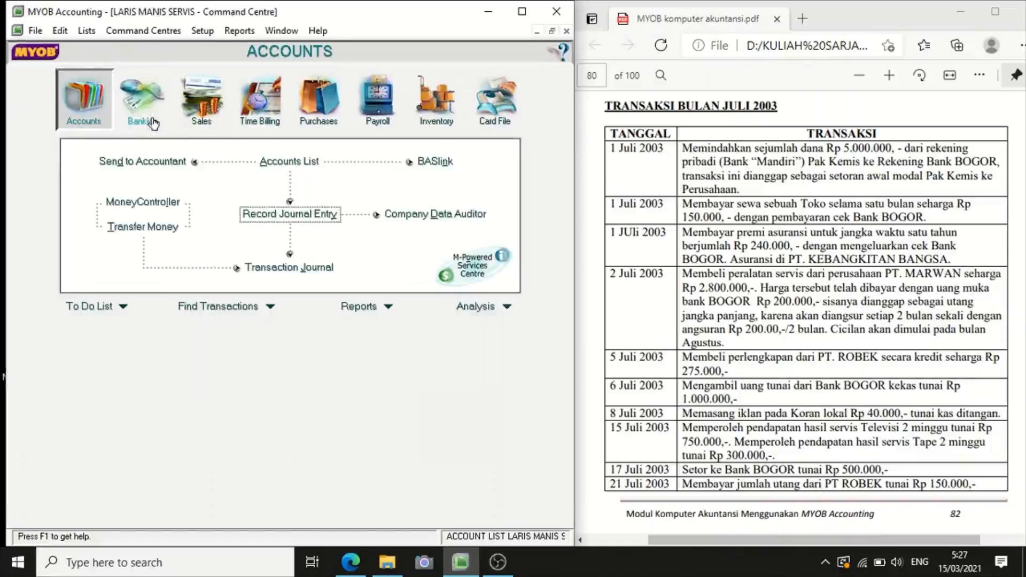
# Step: Review the recorded cheque payments in the Banking command centre's transaction journal
pyautogui.click(144, 101)
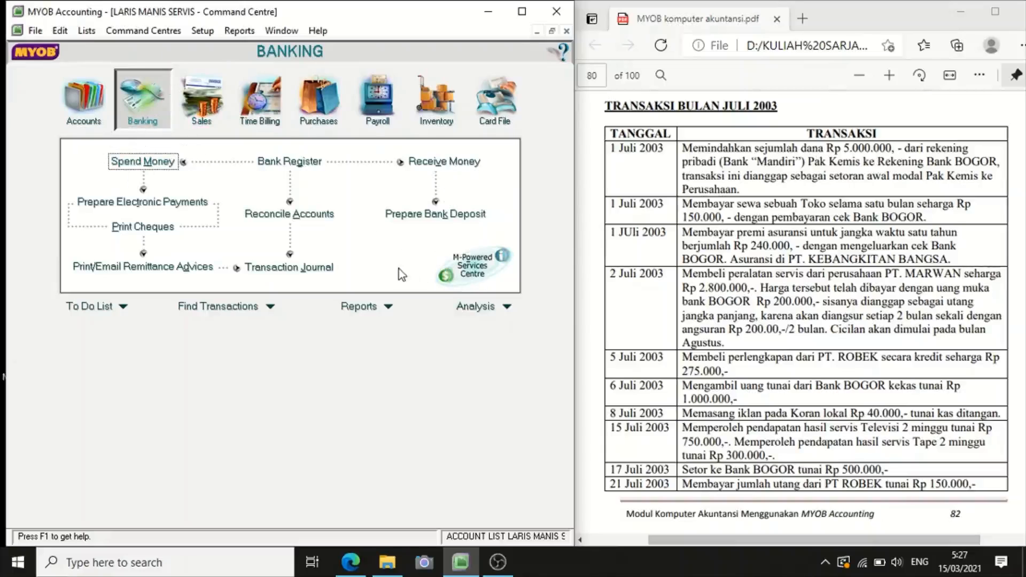
pyautogui.click(316, 273)
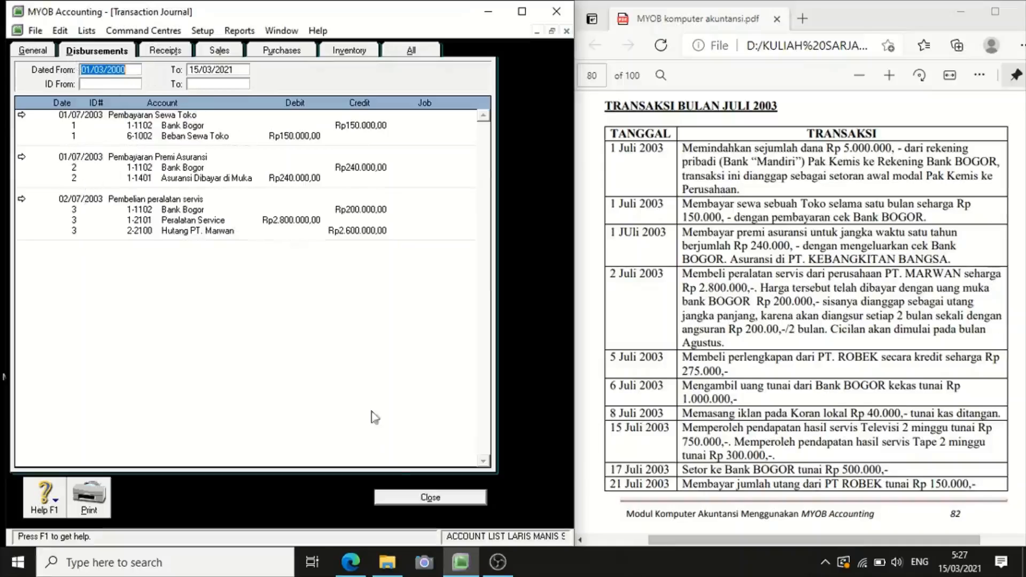
pyautogui.click(422, 499)
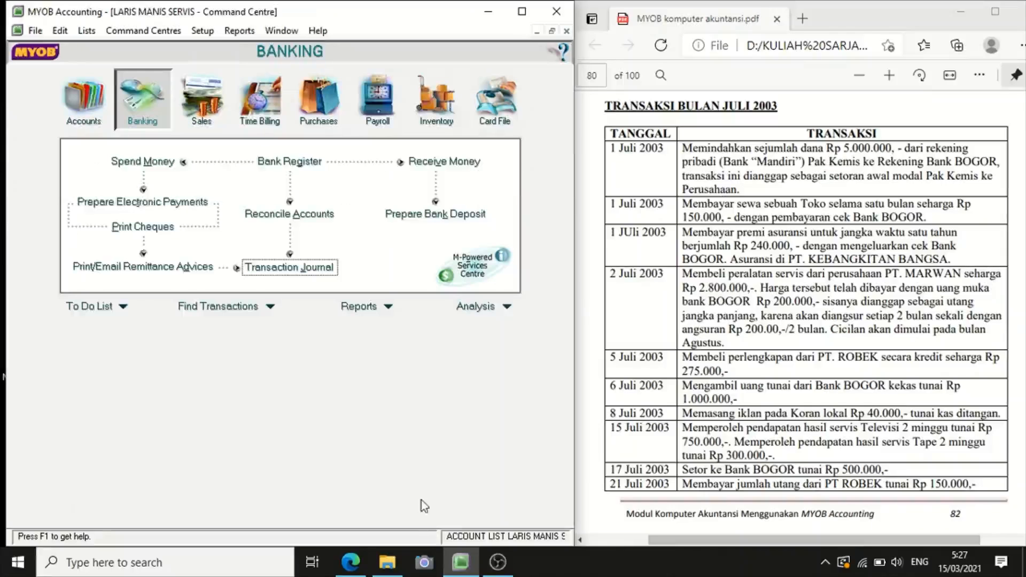
# Step: Open the 05/07/2003 supplies purchase from the Accounts transaction journal and delete that general journal transaction
pyautogui.click(87, 126)
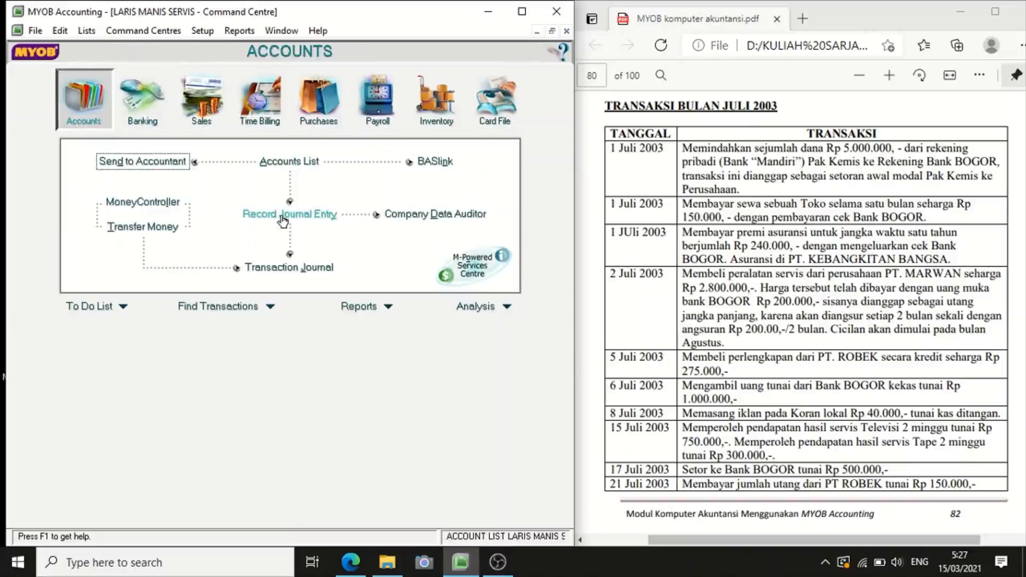
pyautogui.click(303, 274)
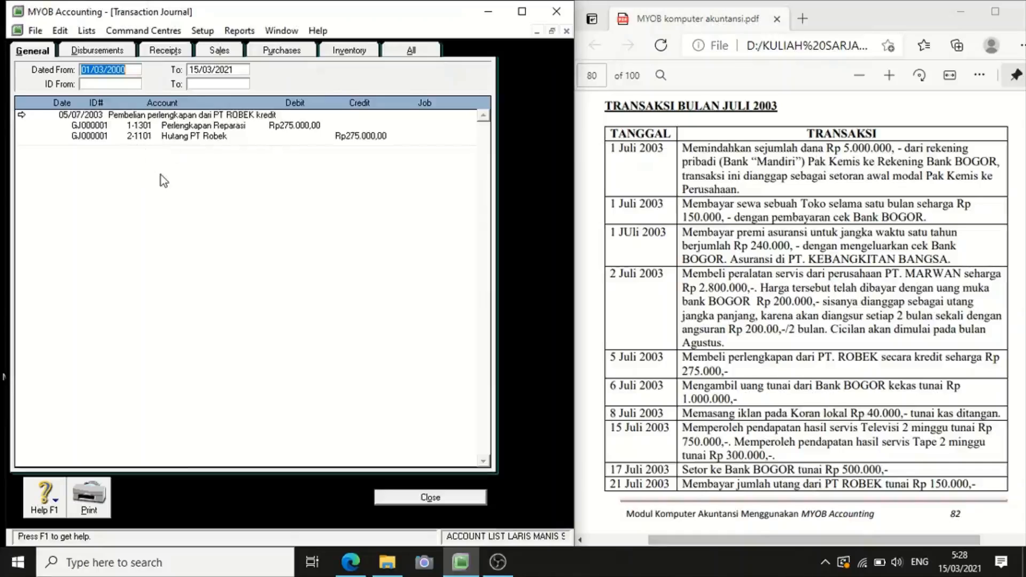
pyautogui.click(23, 116)
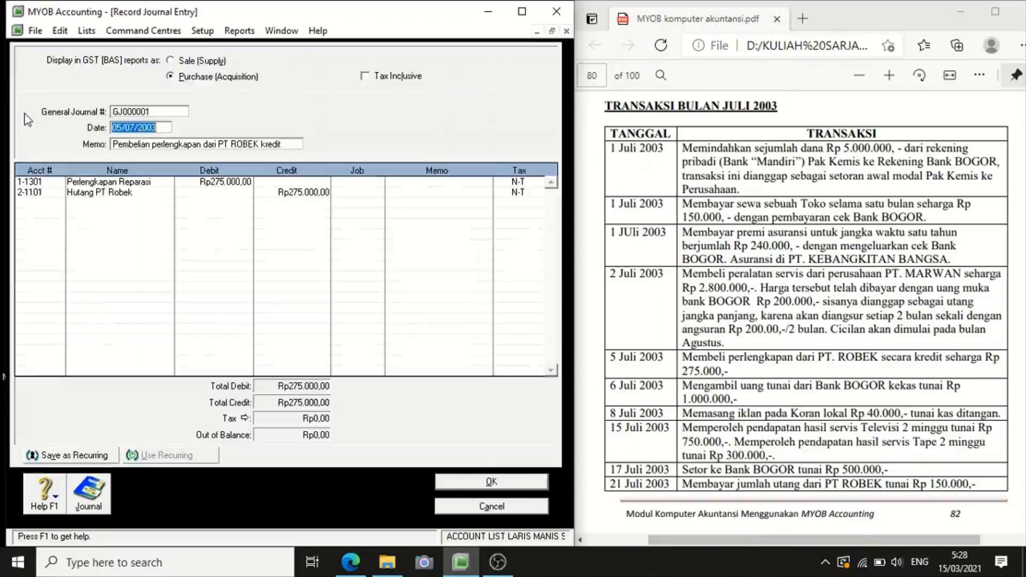
pyautogui.click(68, 32)
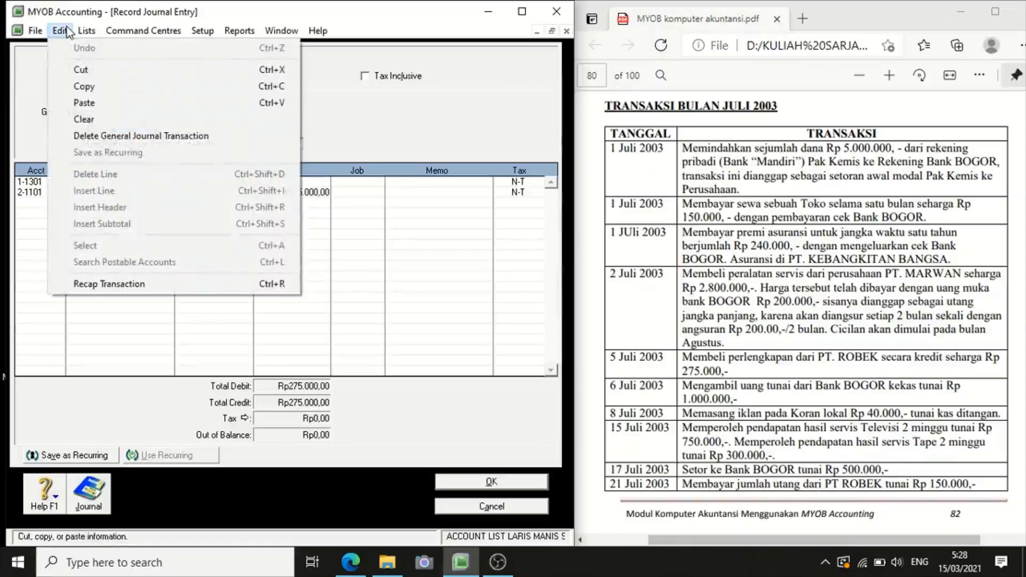
pyautogui.click(126, 140)
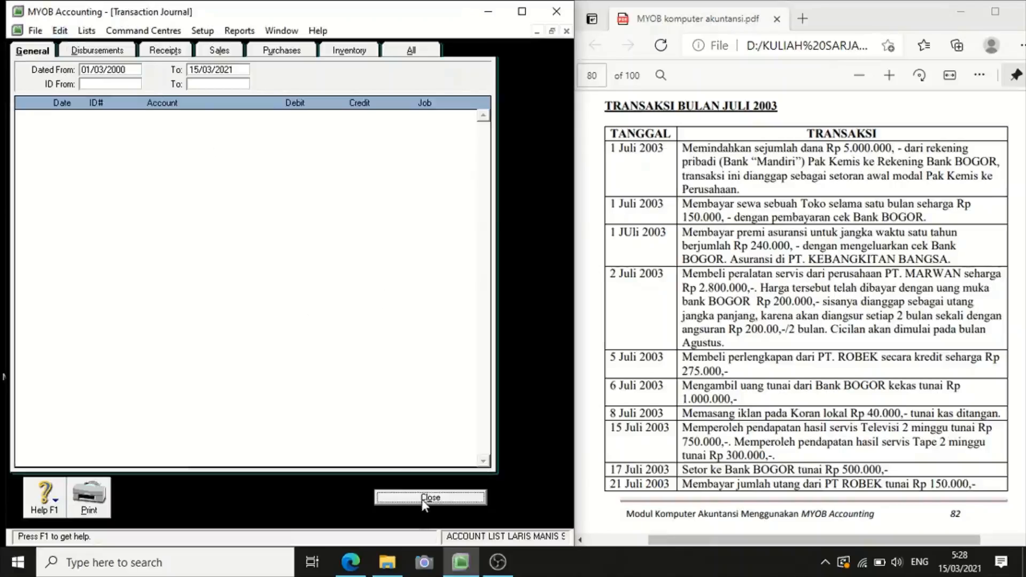
pyautogui.click(421, 499)
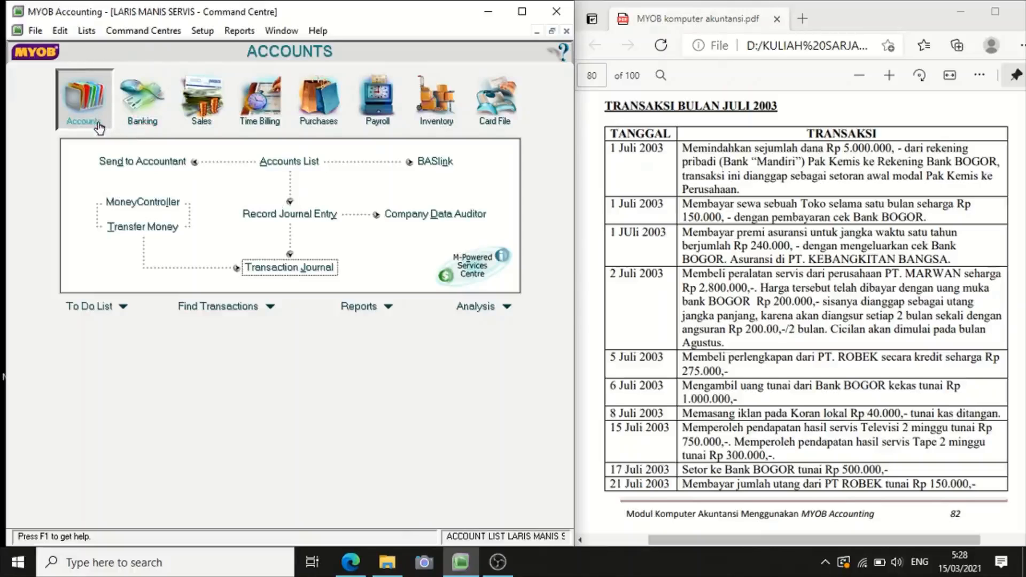
# Step: Start a new Record Journal Entry with the memo "Pembelian Perlengkapan dari PT ROBEK secara kredit"
pyautogui.click(311, 215)
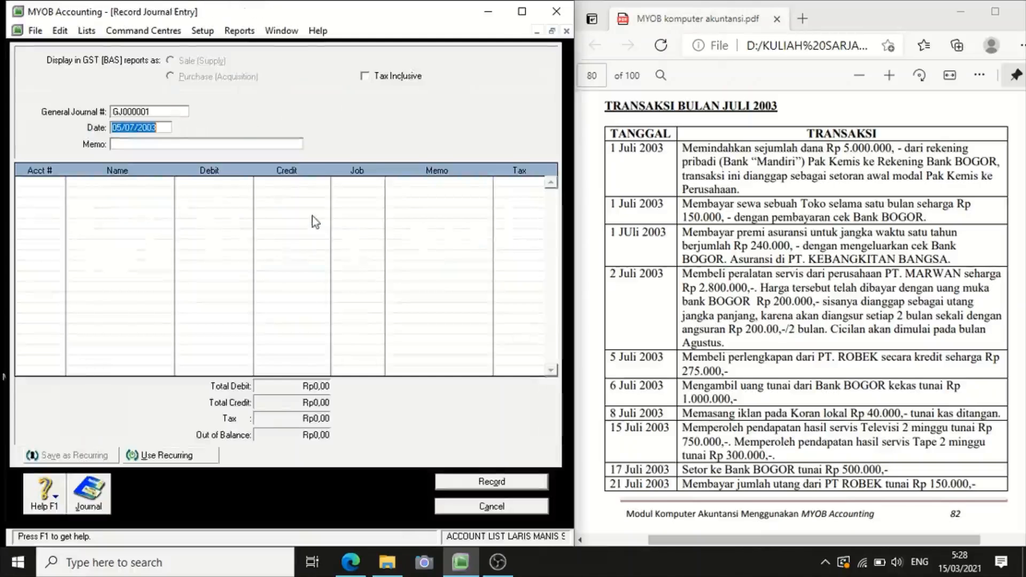
pyautogui.click(128, 143)
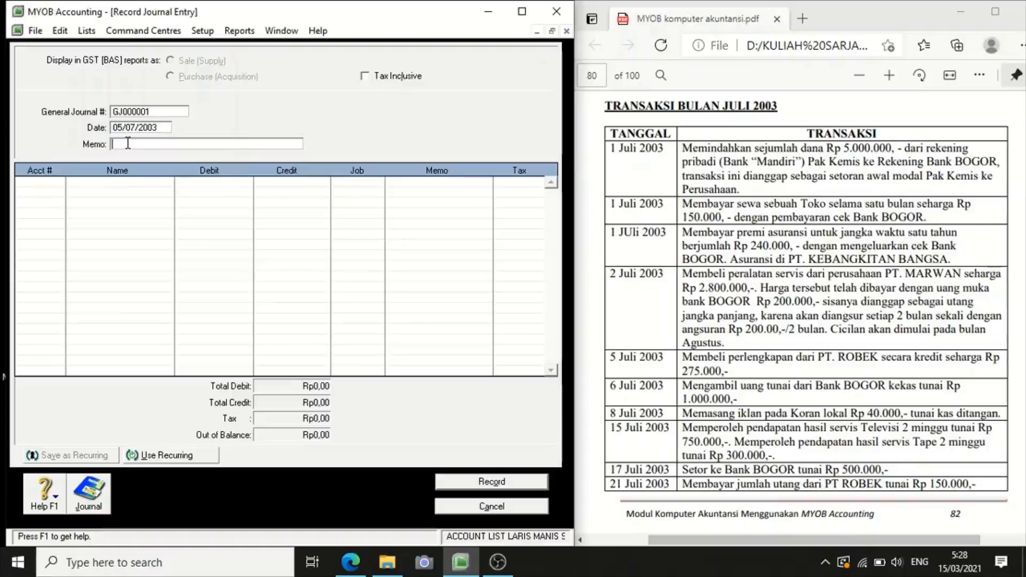
pyautogui.write('Pembelian Perlengkapan dari PT ROBEK')
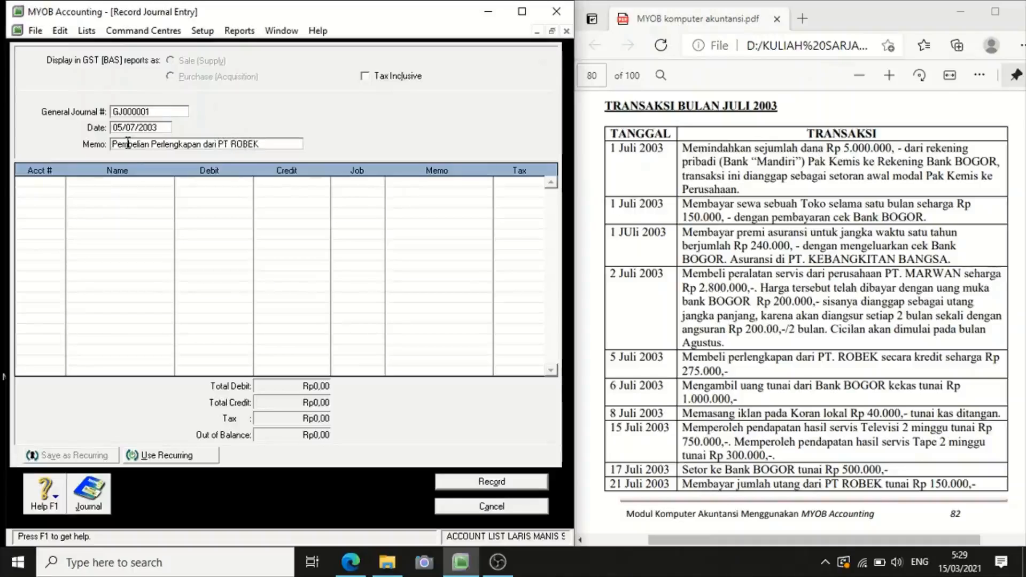
pyautogui.write(' secara kredit')
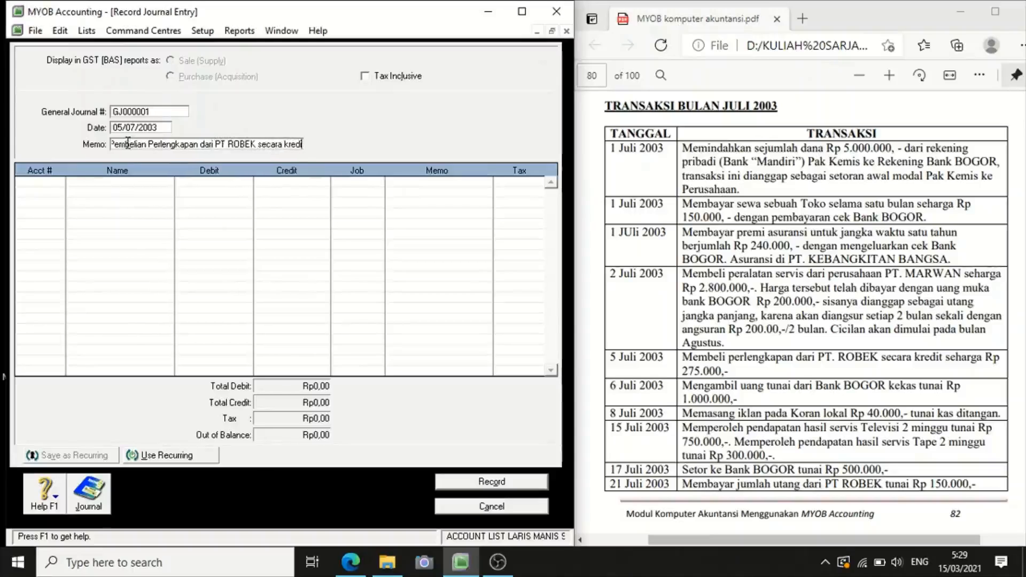
# Step: Debit Rp2.750.000 to asset account 1-1301 Perlengkapan Reparasi on the first line of the new journal entry
pyautogui.click(45, 184)
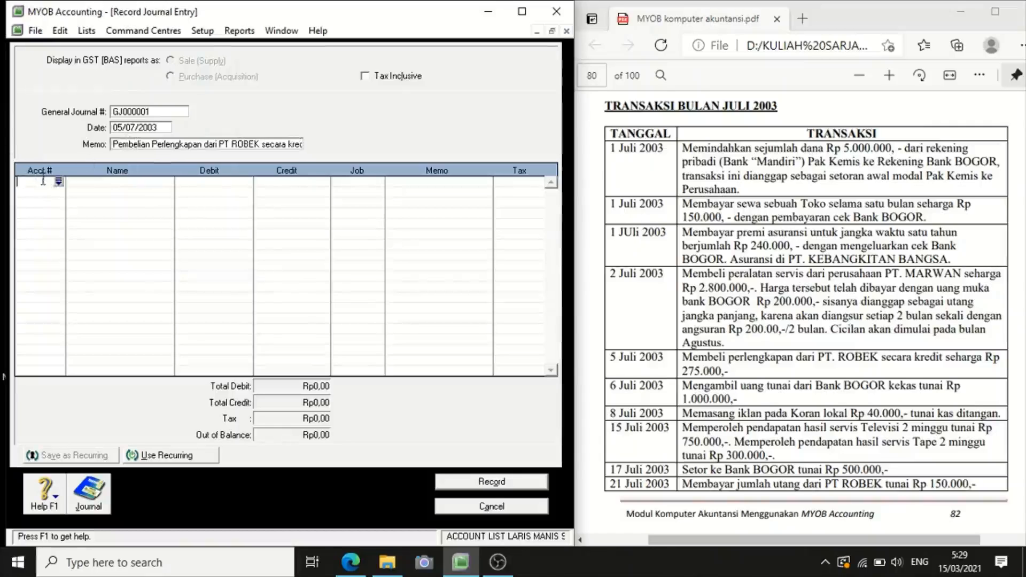
pyautogui.click(58, 182)
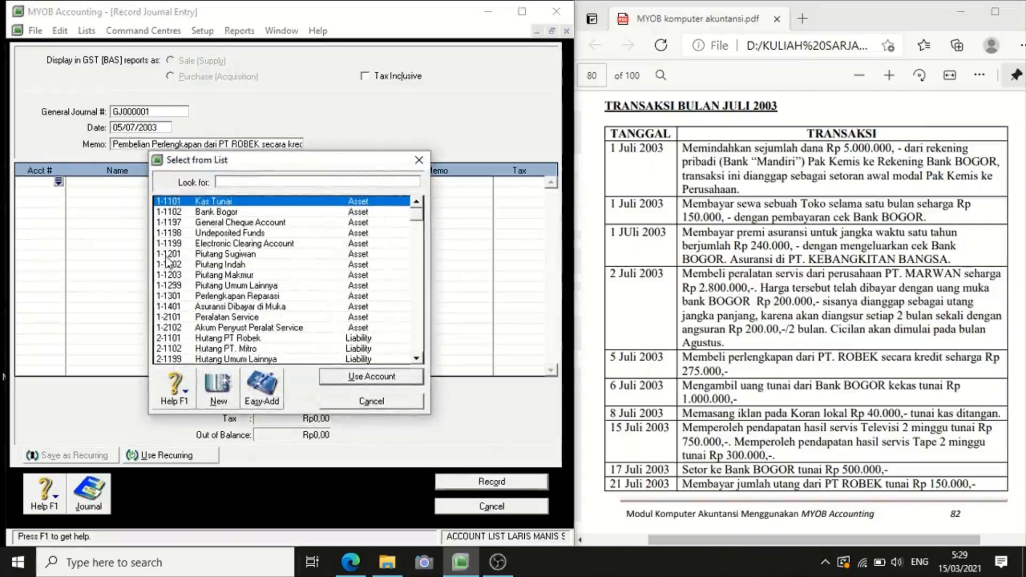
pyautogui.click(242, 297)
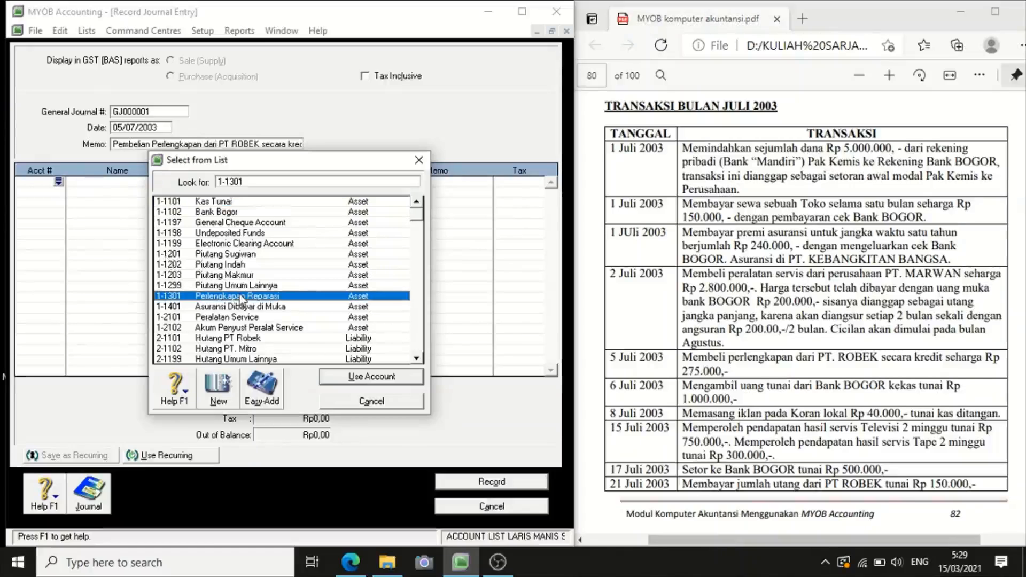
pyautogui.click(364, 378)
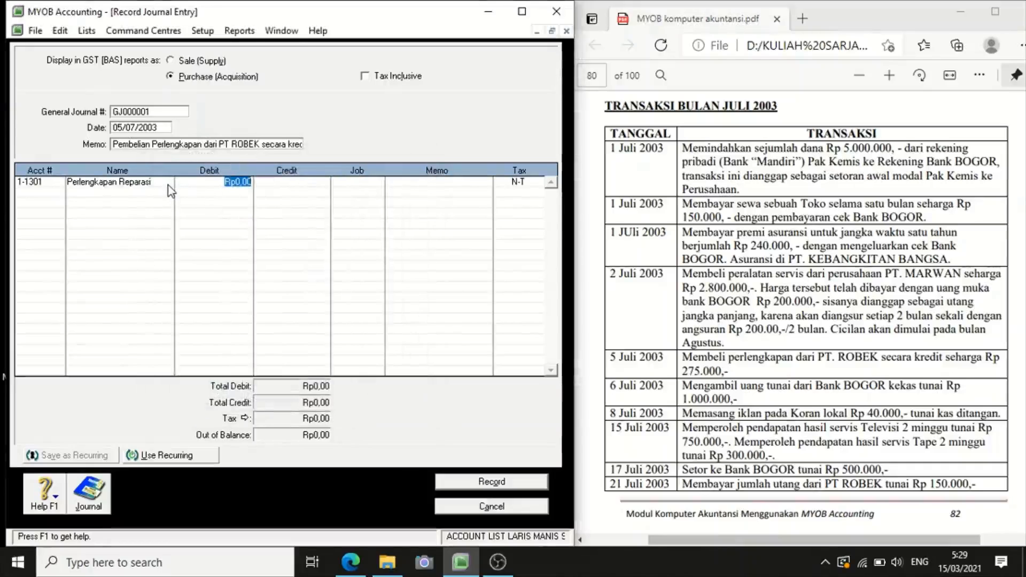
pyautogui.write('275')
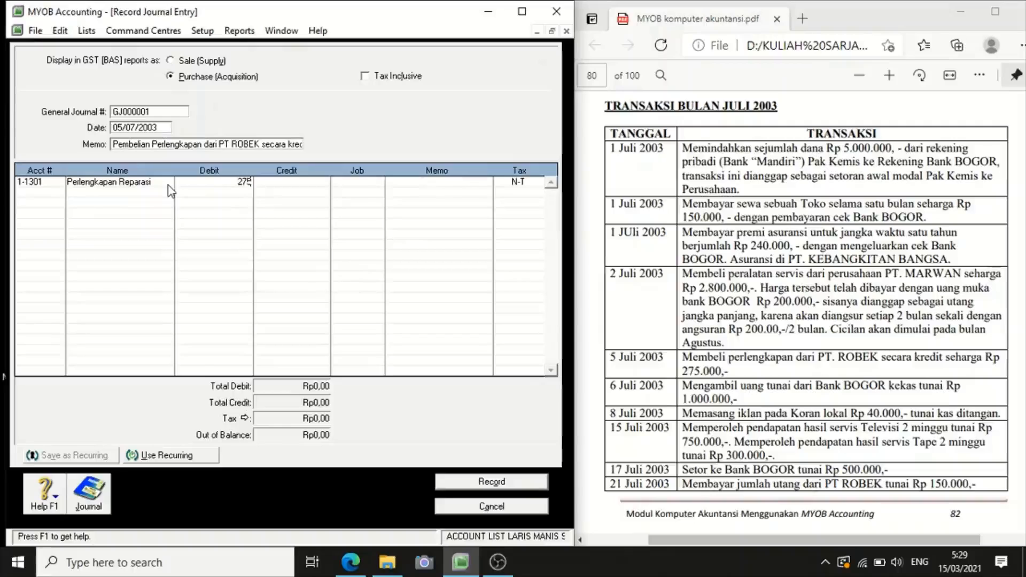
pyautogui.write('0000')
pyautogui.click(51, 191)
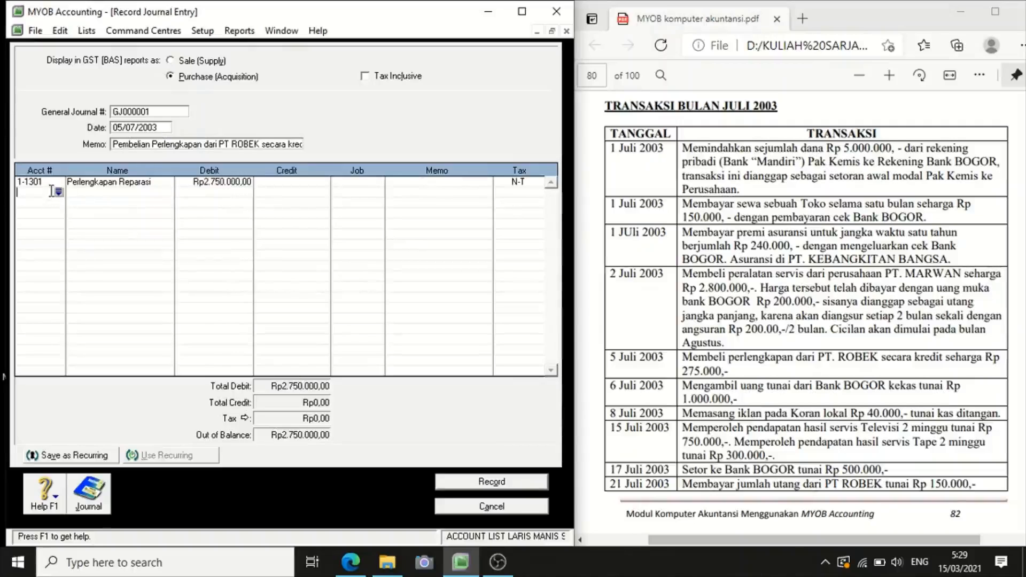
# Step: Correct the debit on the 1-1301 Perlengkapan Reparasi journal line to Rp275.000
pyautogui.click(225, 182)
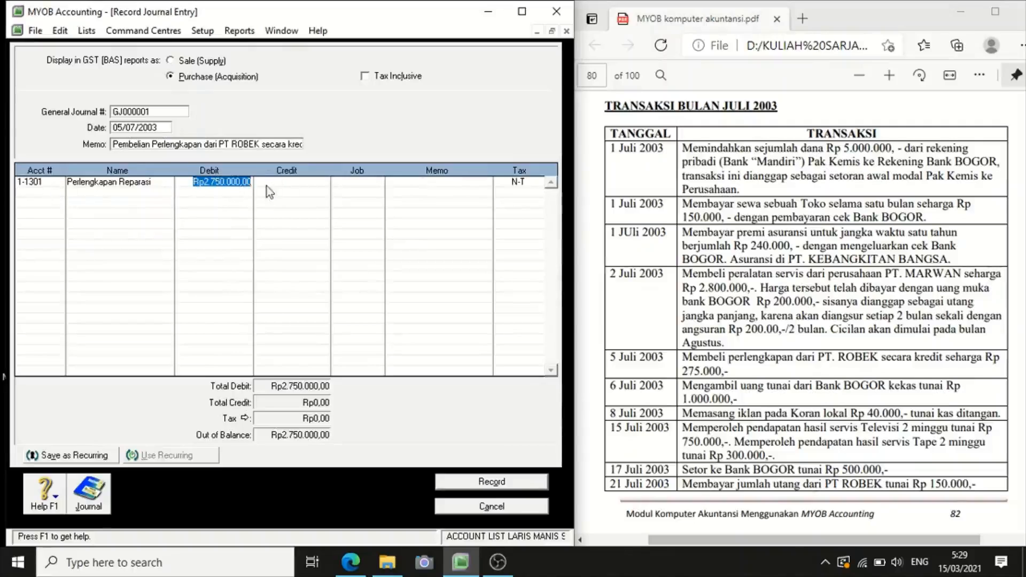
pyautogui.click(239, 183)
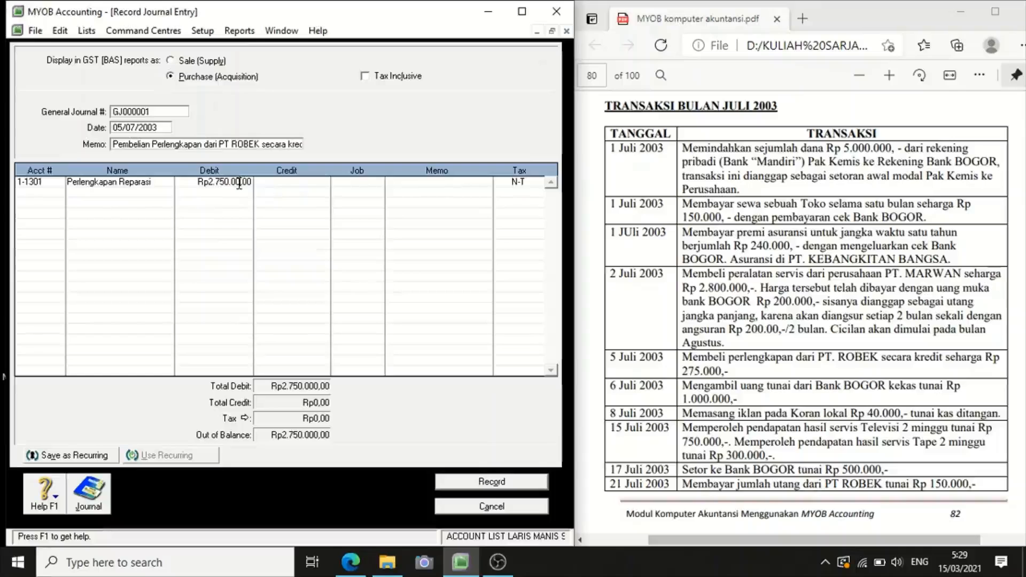
pyautogui.press('BackSpace')
pyautogui.click(57, 195)
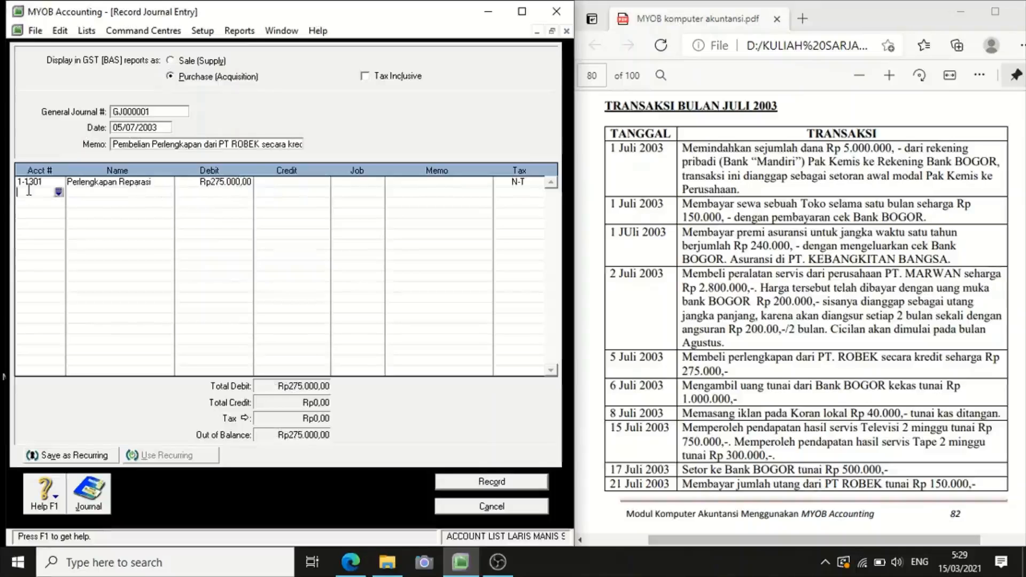
# Step: Credit Rp275.000 to liability account 2-1101 Hutang PT Robek on the second journal line and record the entry
pyautogui.click(58, 193)
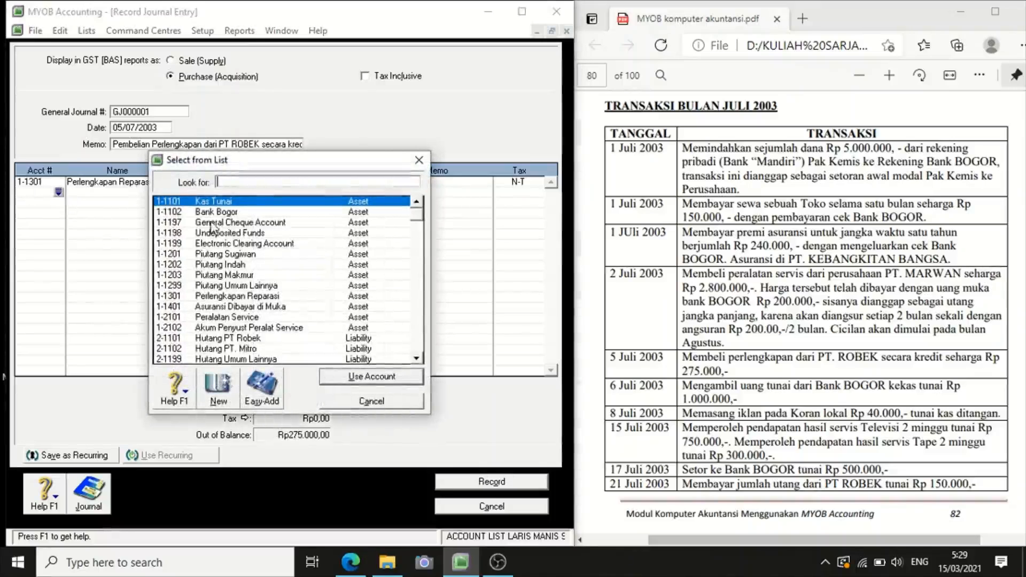
pyautogui.write('2-1101')
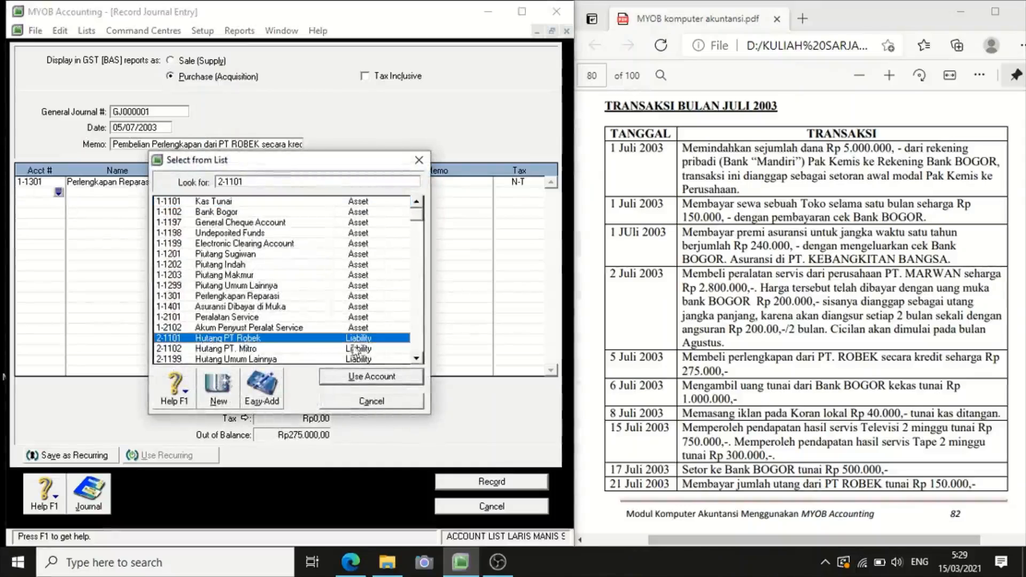
pyautogui.click(377, 376)
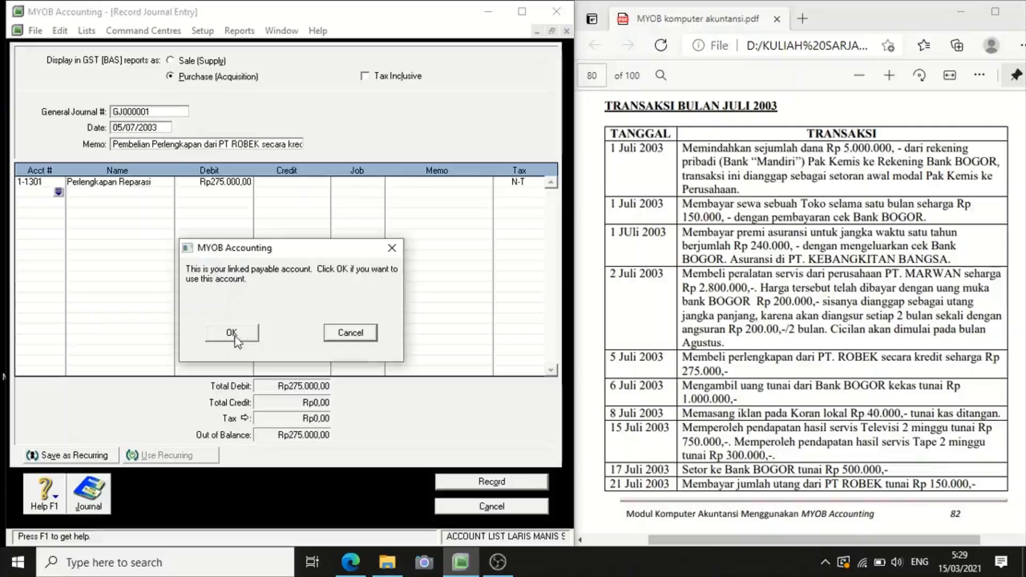
pyautogui.click(233, 335)
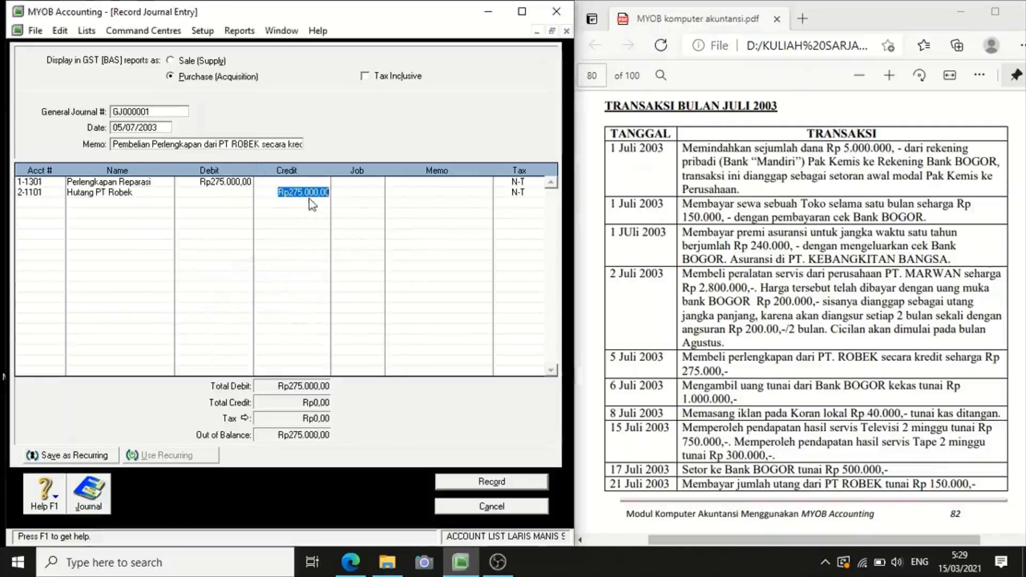
pyautogui.click(524, 487)
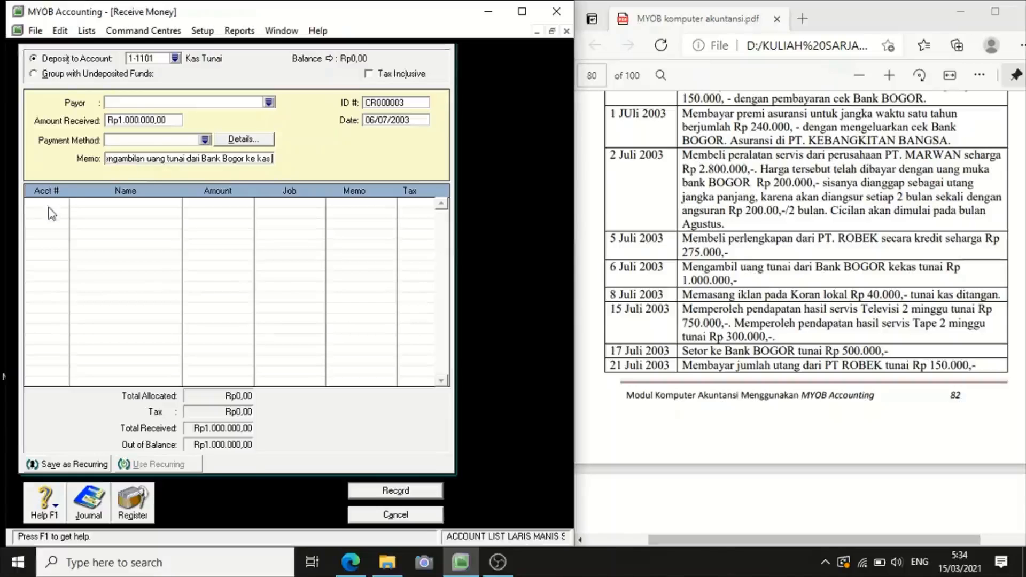
# Step: Allocate the Rp1.000.000 cash receipt of 06/07/2003 to account 1-1102 Bank Bogor, record it and close the receipt window
pyautogui.click(65, 203)
pyautogui.write('4')
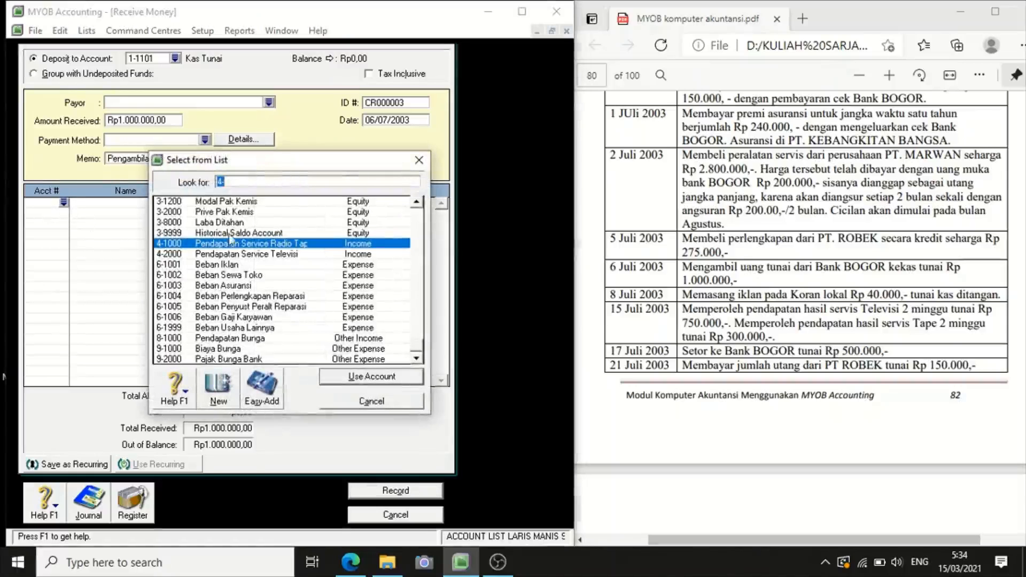
pyautogui.scroll(7, 243, 219)
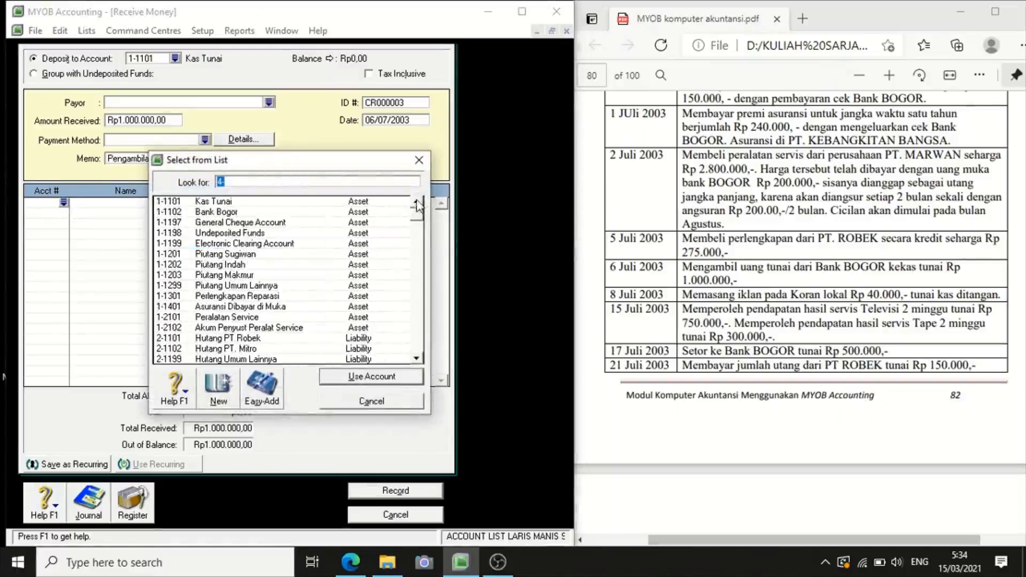
pyautogui.click(241, 214)
pyautogui.click(379, 379)
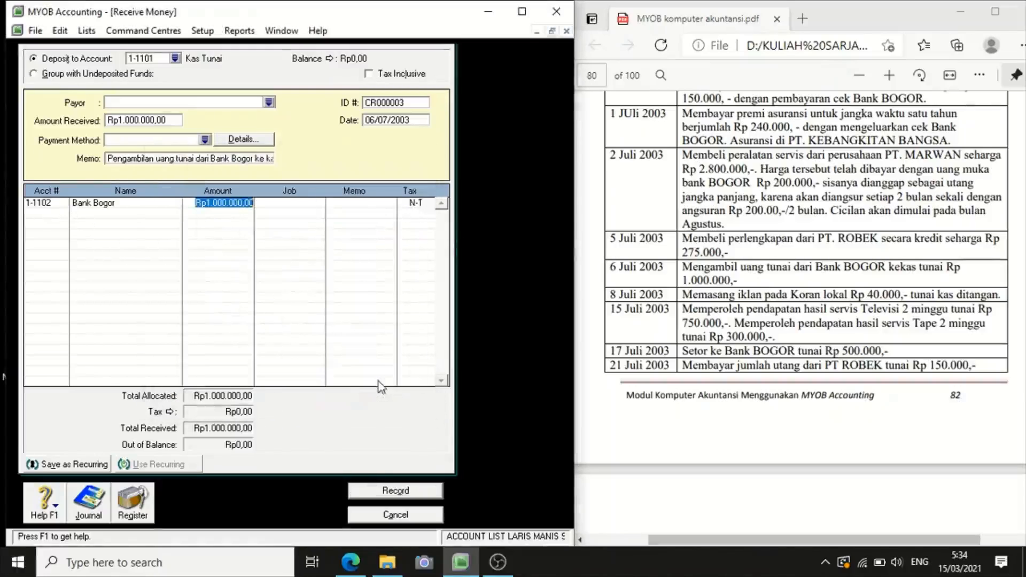
pyautogui.click(369, 491)
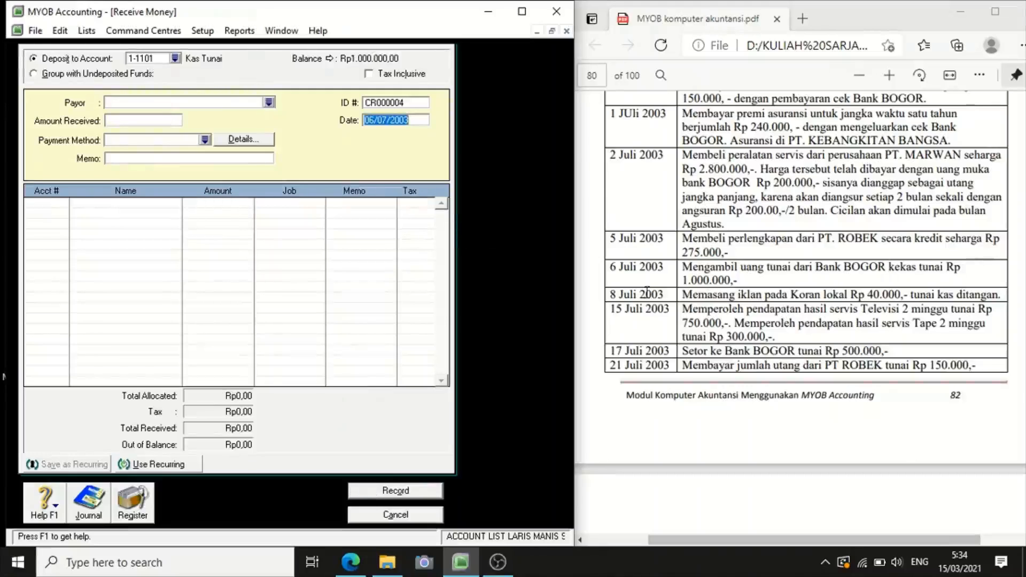
pyautogui.click(400, 516)
# Step: Start a Spend Money entry from Kas Tunai dated 08/07/2003 for Rp400.000 with the memo "Pemasangan Iklan pada Koran Lokal tunai"
pyautogui.click(143, 162)
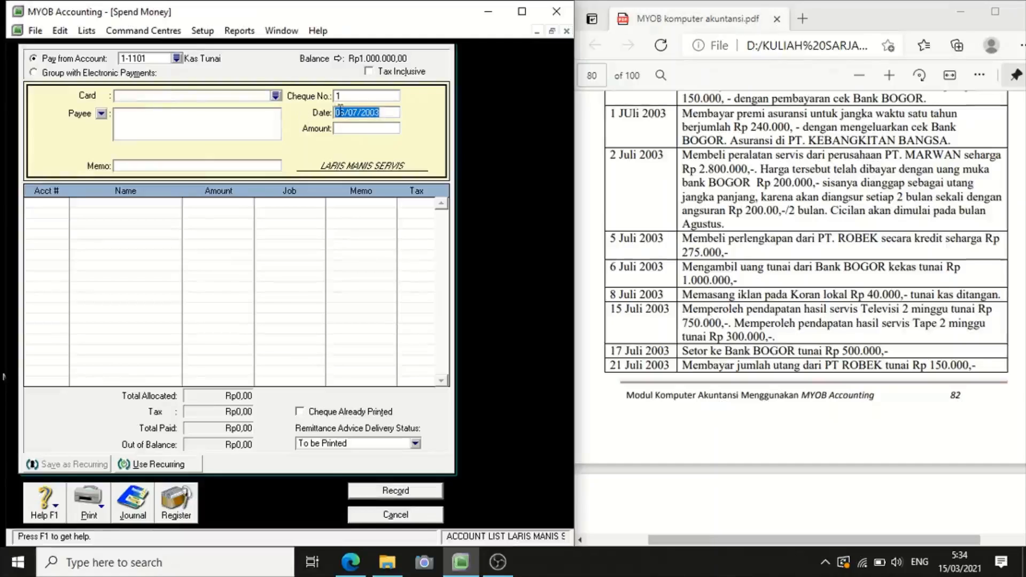
pyautogui.click(346, 113)
pyautogui.press('BackSpace')
pyautogui.write('8')
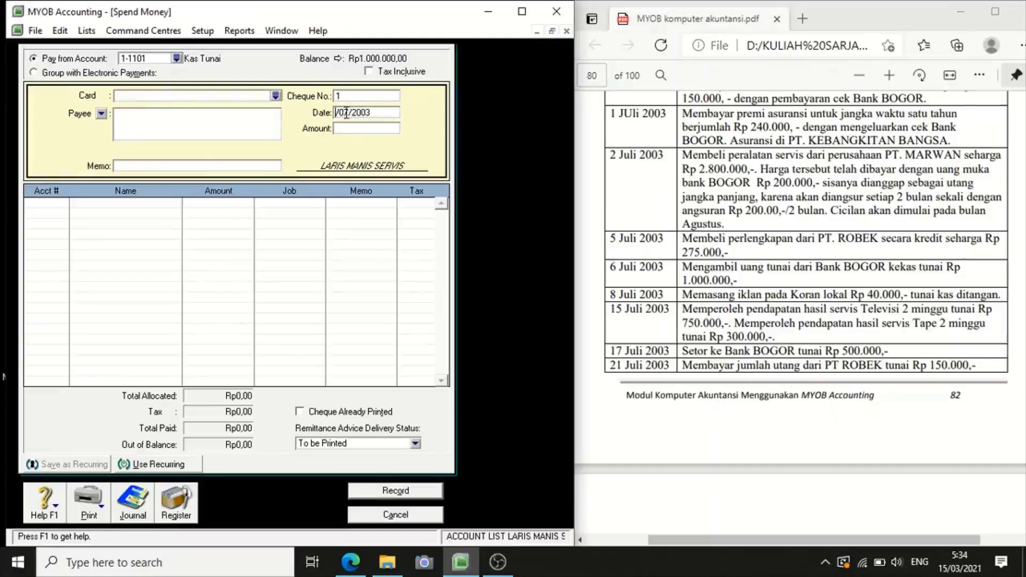
pyautogui.press('Tab')
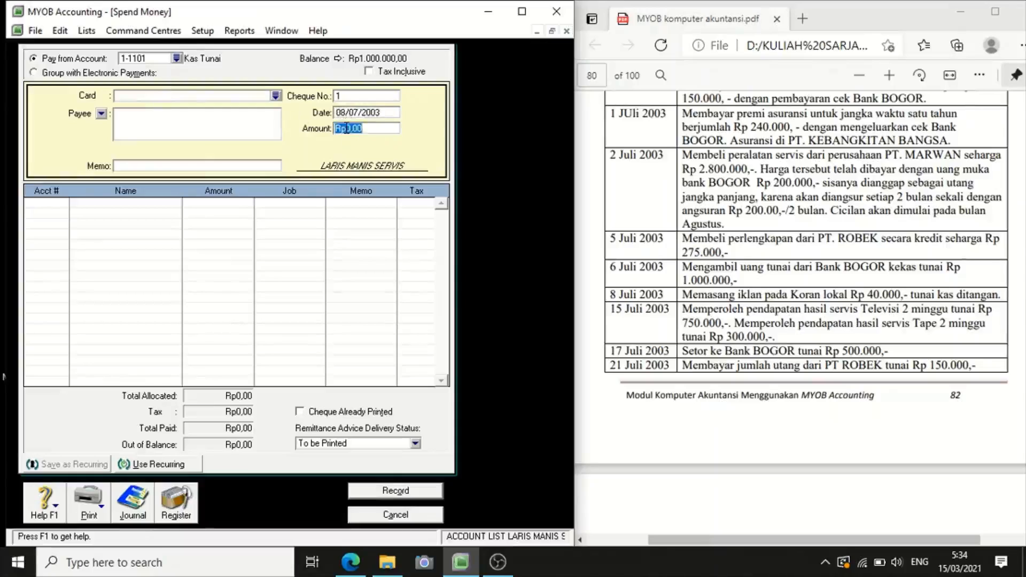
pyautogui.write('4000000')
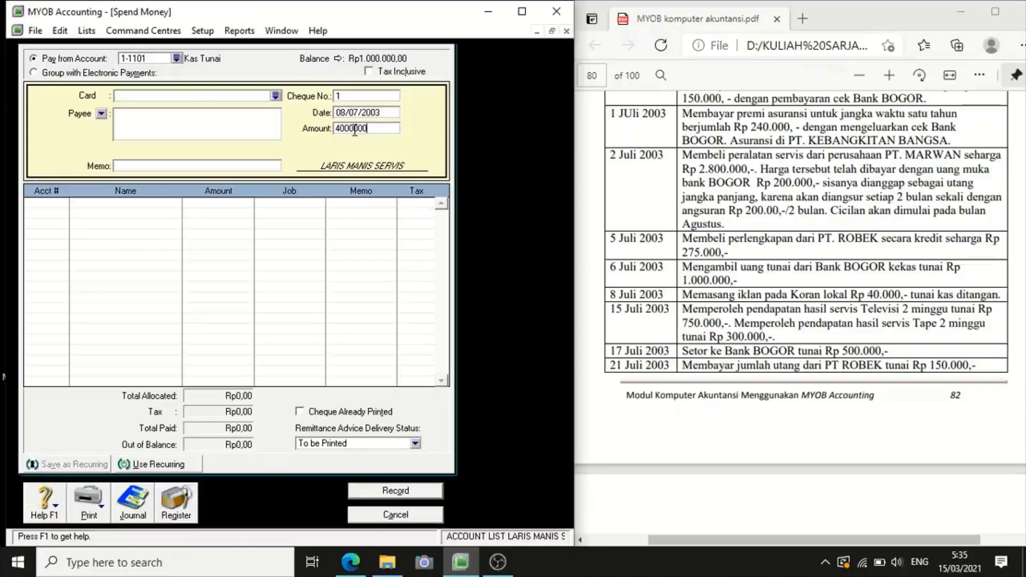
pyautogui.click(142, 165)
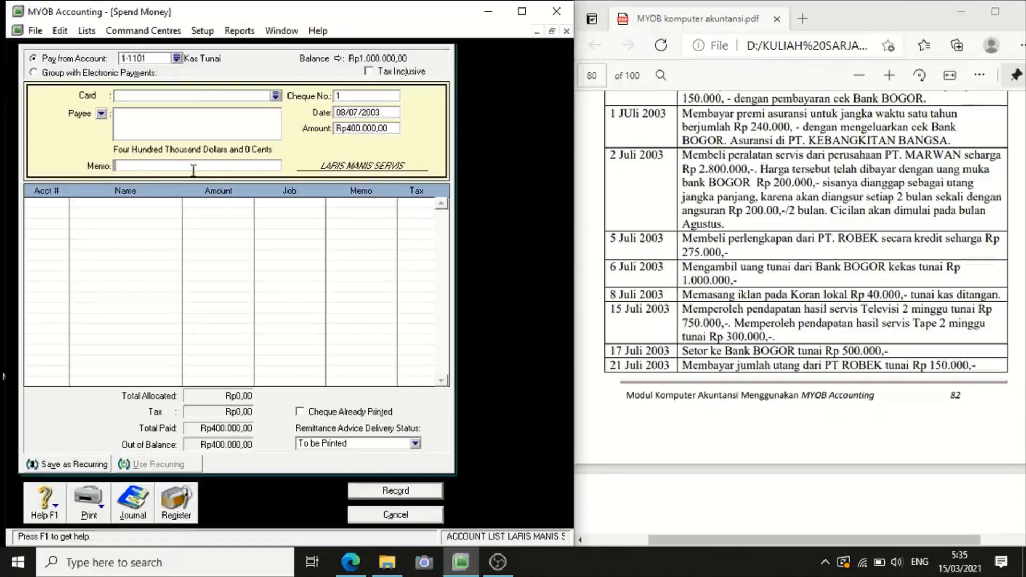
pyautogui.write('Pemasangan Iklan pada Koran Lokal tunai')
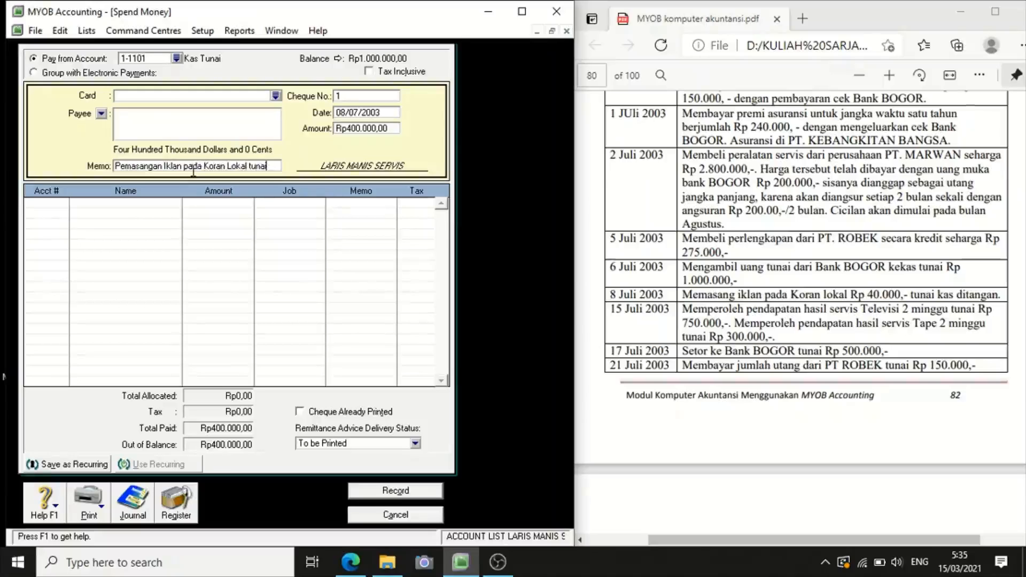
# Step: Allocate the advertising payment to expense account 6-1001 Beban Iklan, record it and close the payment window
pyautogui.click(63, 203)
pyautogui.write('6')
pyautogui.press('Tab')
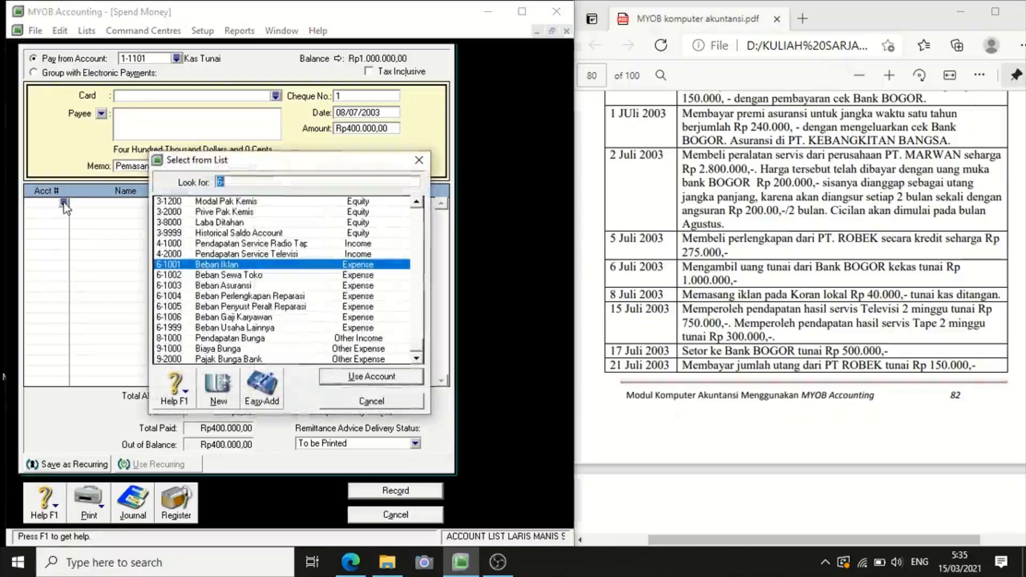
pyautogui.click(371, 379)
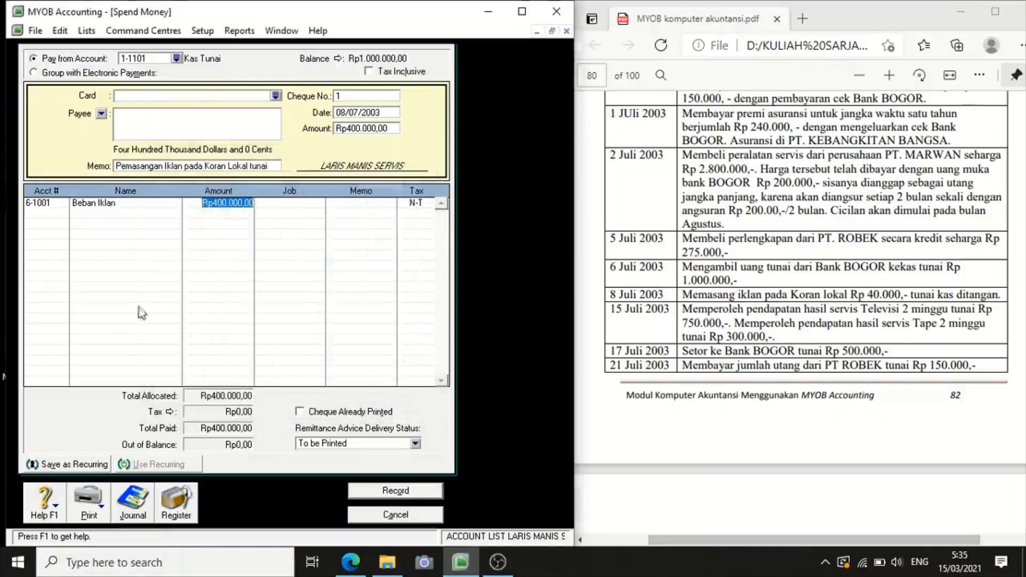
pyautogui.click(409, 492)
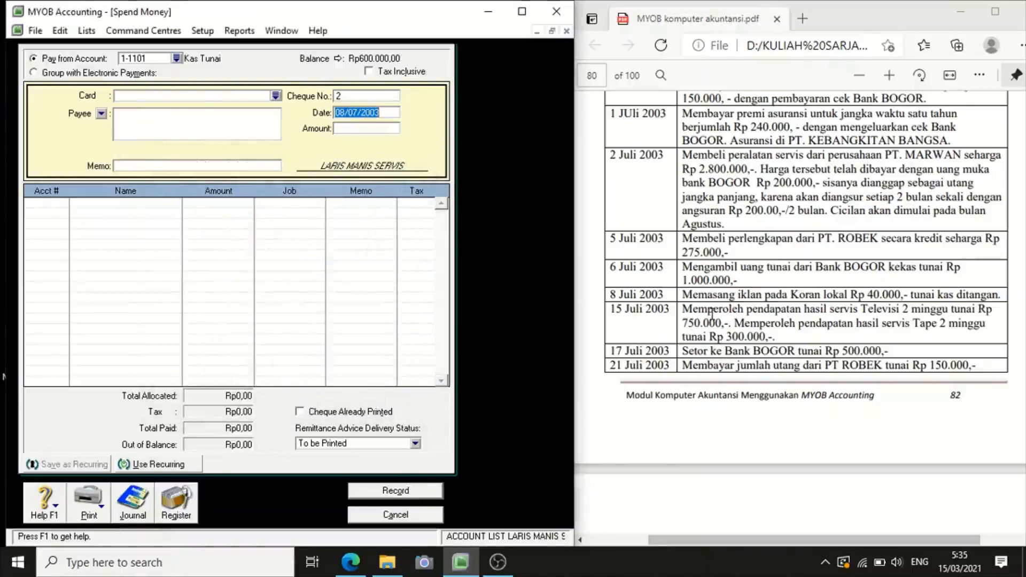
pyautogui.click(434, 514)
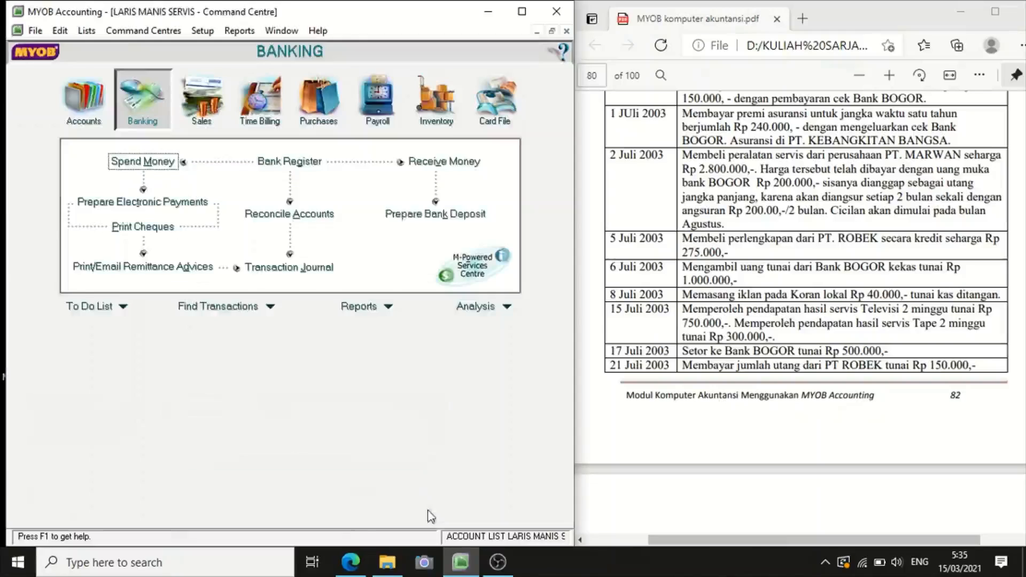
# Step: Start a Receive Money entry into Kas Tunai dated 15/07/2003 with Rp1.050.000 as the amount received
pyautogui.click(458, 161)
pyautogui.click(373, 120)
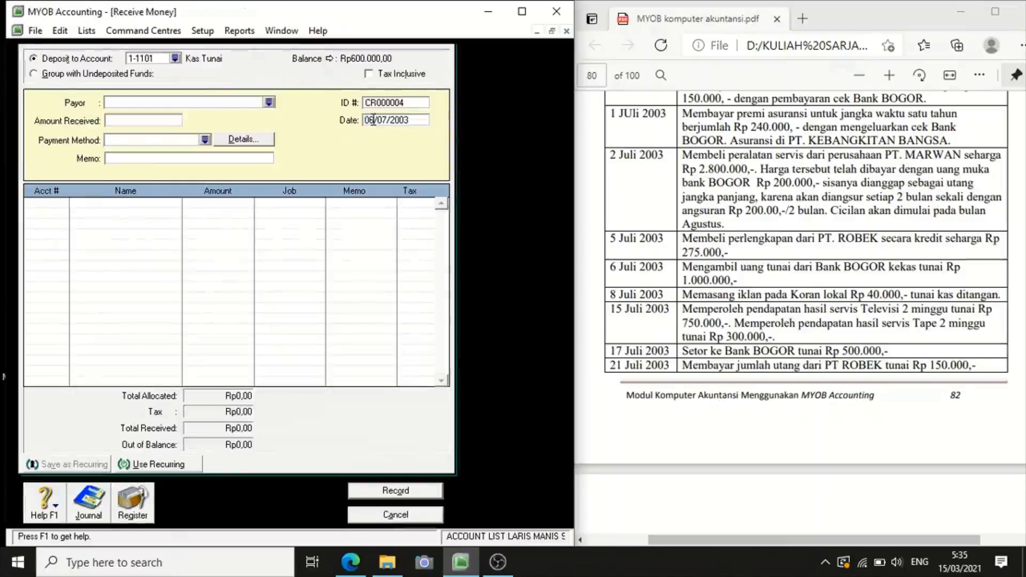
pyautogui.press('BackSpace')
pyautogui.press('BackSpace')
pyautogui.write('15')
pyautogui.click(137, 122)
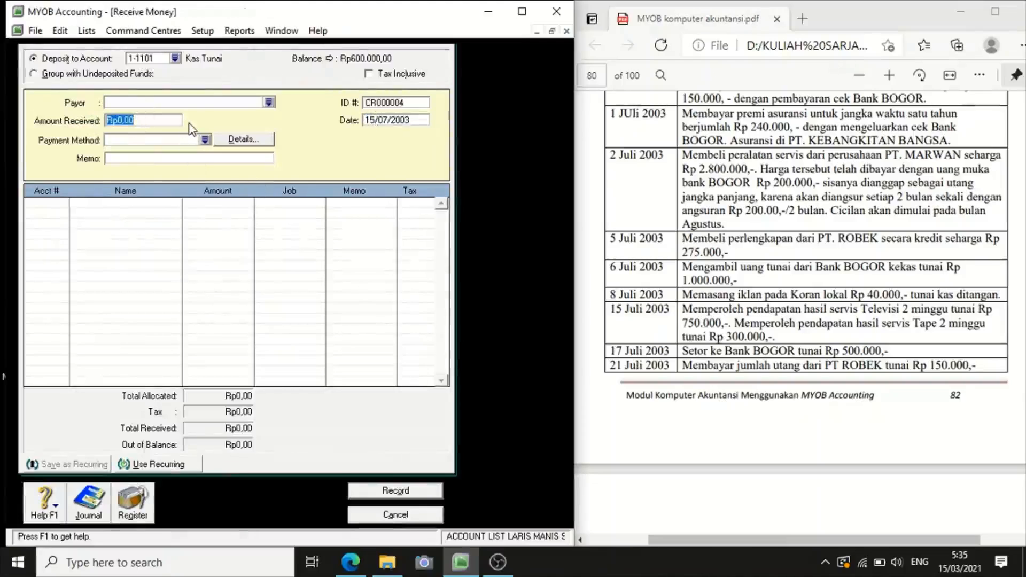
pyautogui.write('1050000')
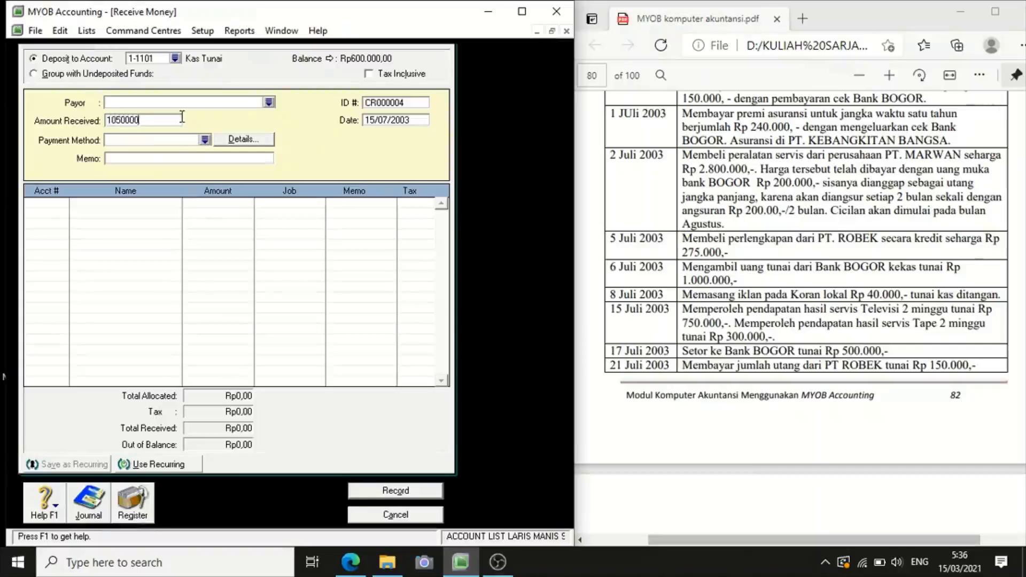
# Step: Enter the memo "Penerimaan pendapatan servis tunai" for the 15/07/2003 receipt
pyautogui.click(140, 158)
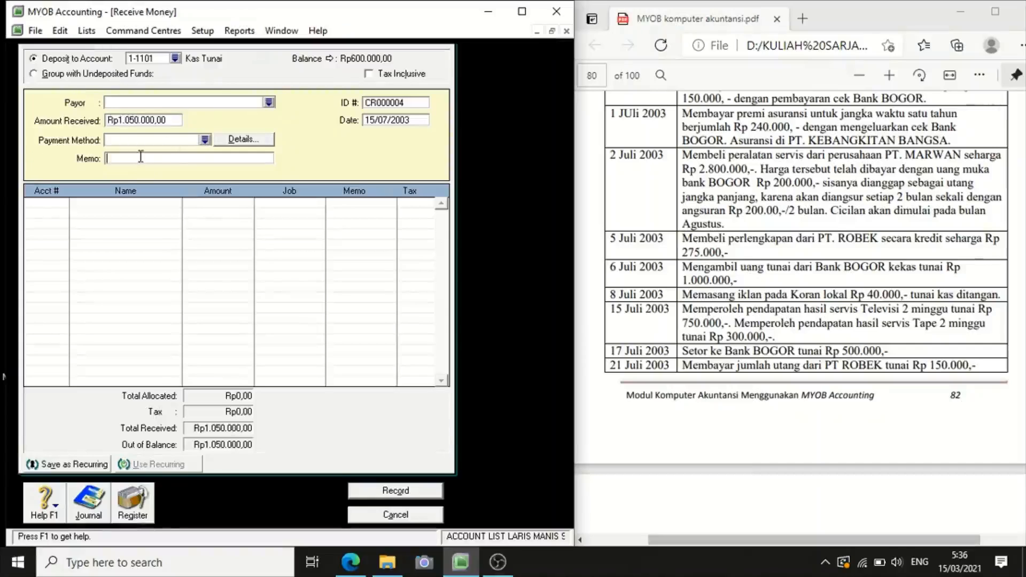
pyautogui.write('Pendapatan servis')
pyautogui.click(110, 159)
pyautogui.write('enerimaan p')
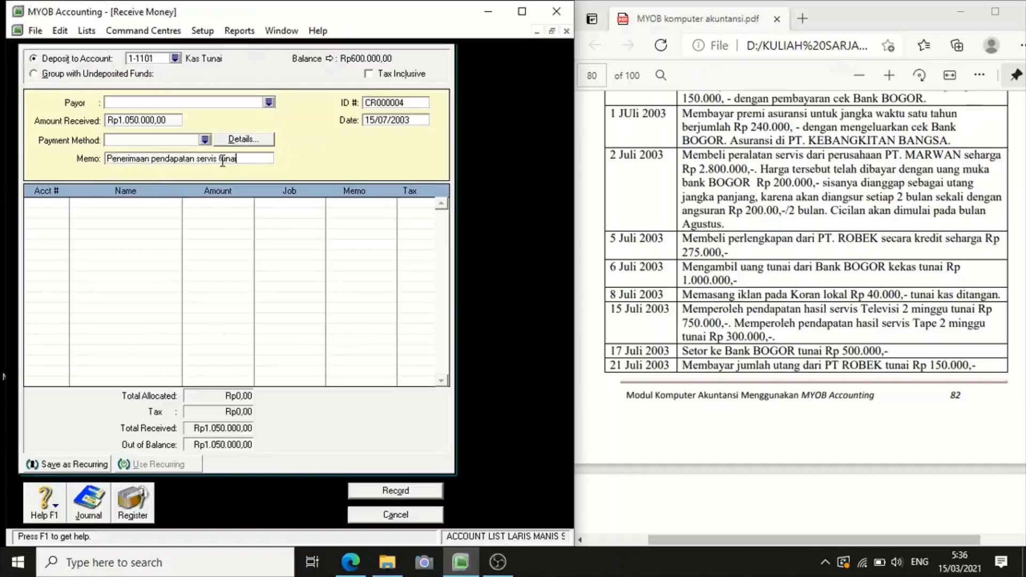
# Step: Allocate Rp300.000 of the receipt to income account 4-1000 Pendapatan Service Radio Tape on the first line
pyautogui.click(62, 208)
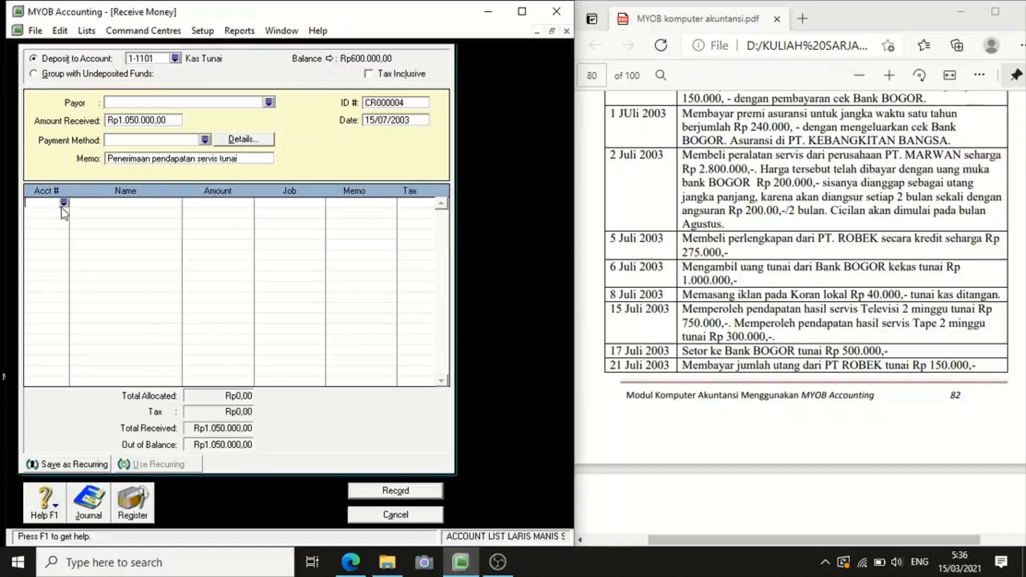
pyautogui.click(63, 203)
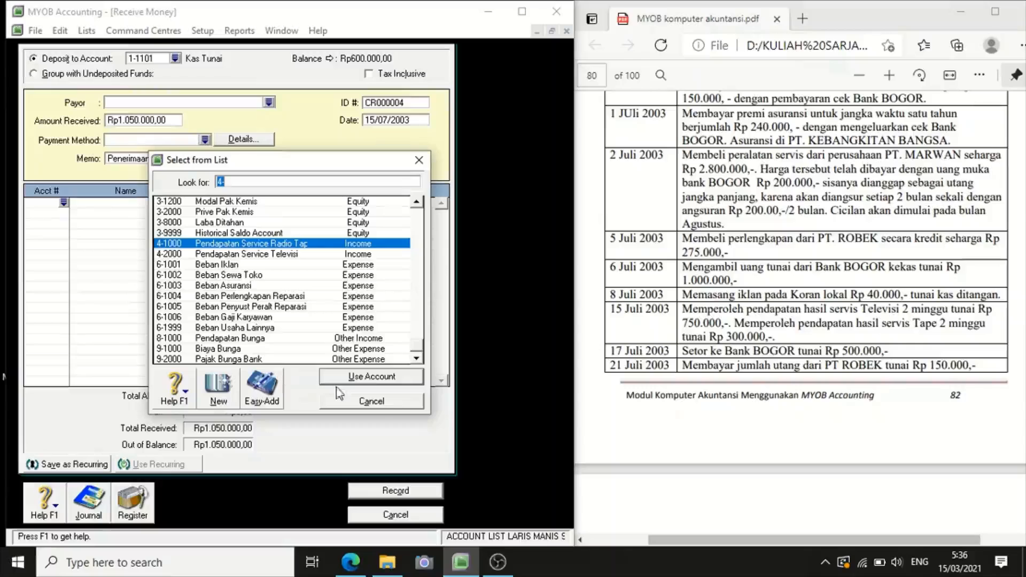
pyautogui.click(347, 377)
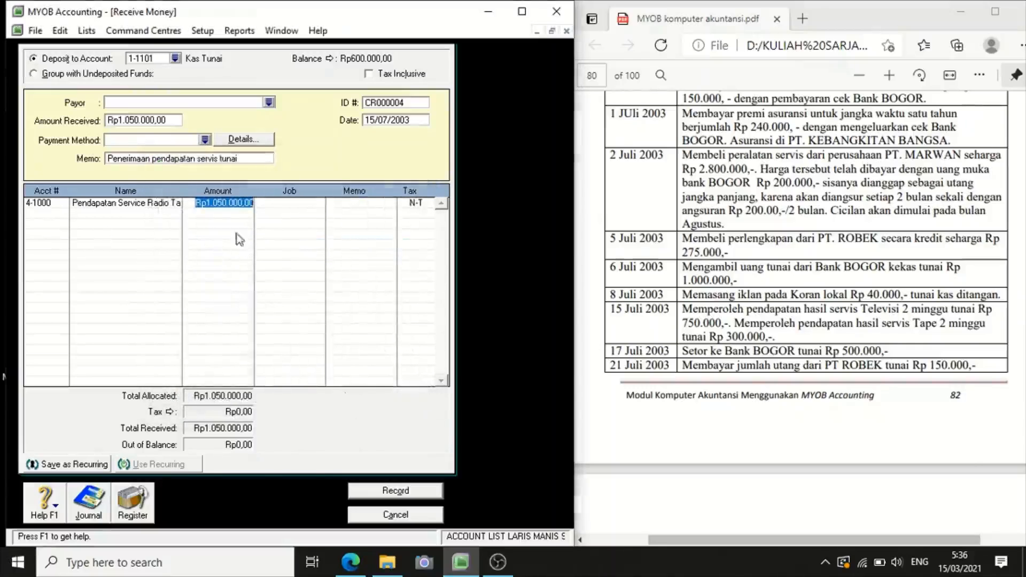
pyautogui.write('300000')
pyautogui.press('Tab')
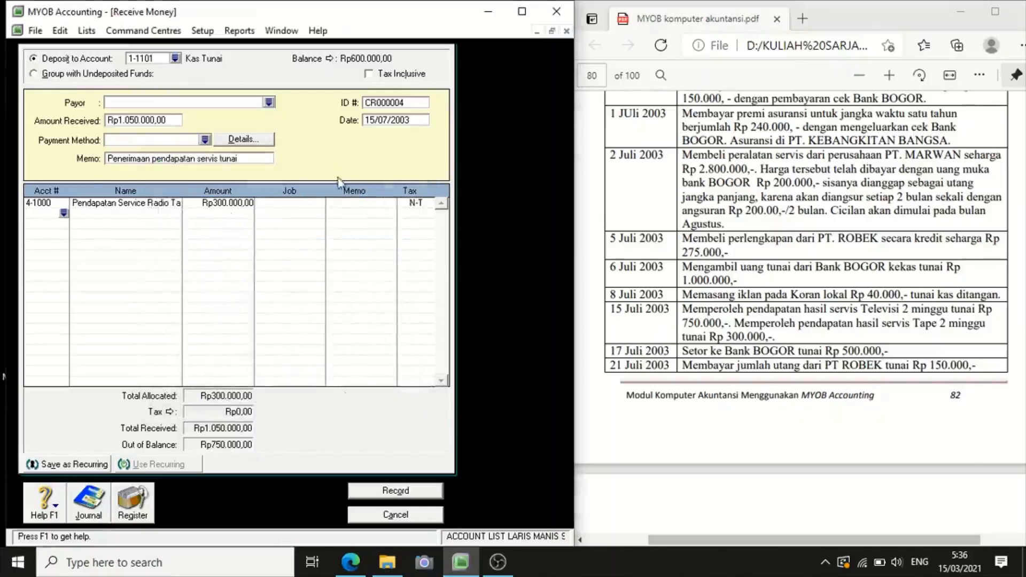
# Step: Allocate Rp750.000 to income account 4-2000 Pendapatan Service Televisi, record the receipt and close its window
pyautogui.click(63, 214)
pyautogui.write('4-2000')
pyautogui.click(396, 377)
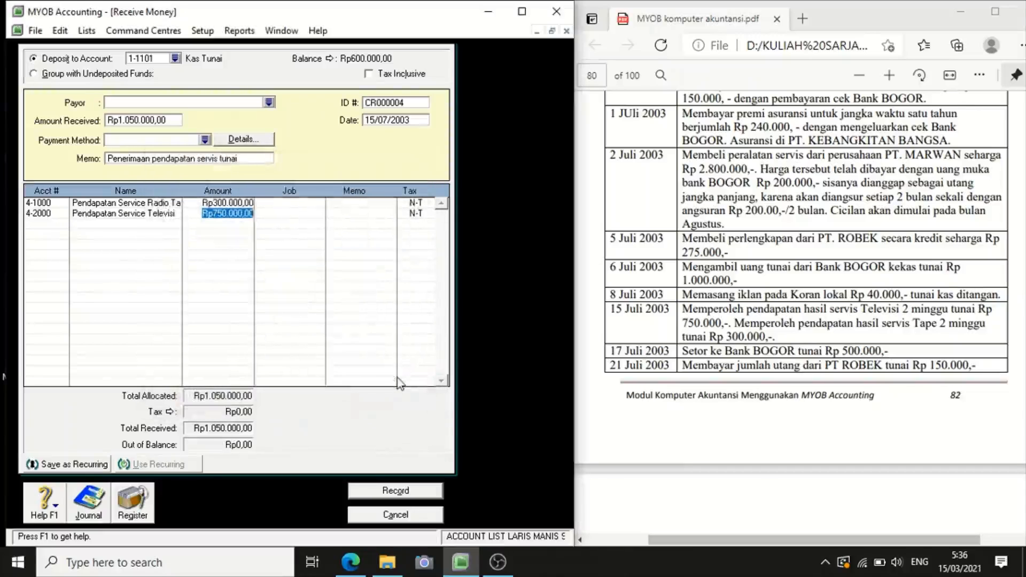
pyautogui.write('750000')
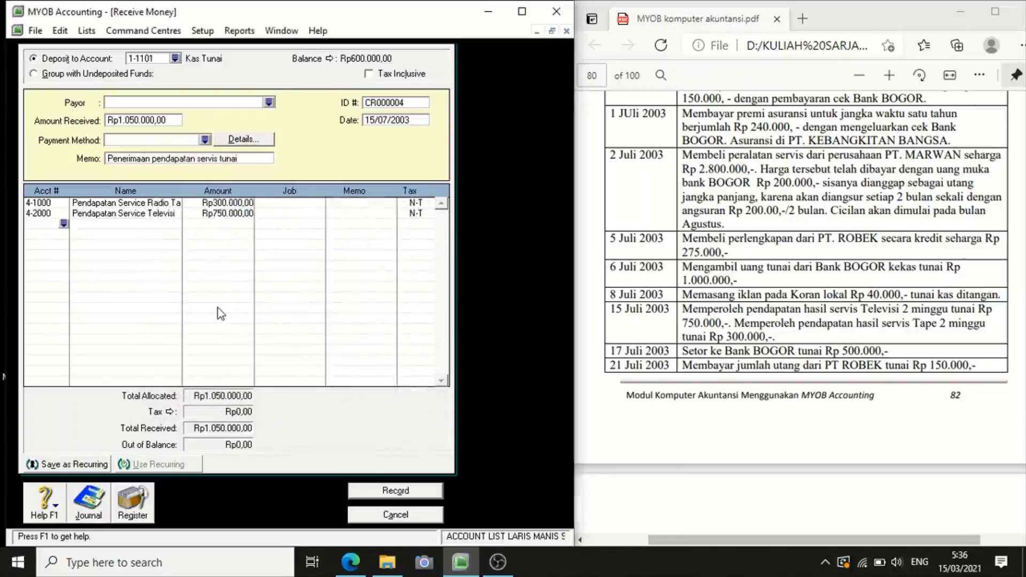
pyautogui.click(395, 490)
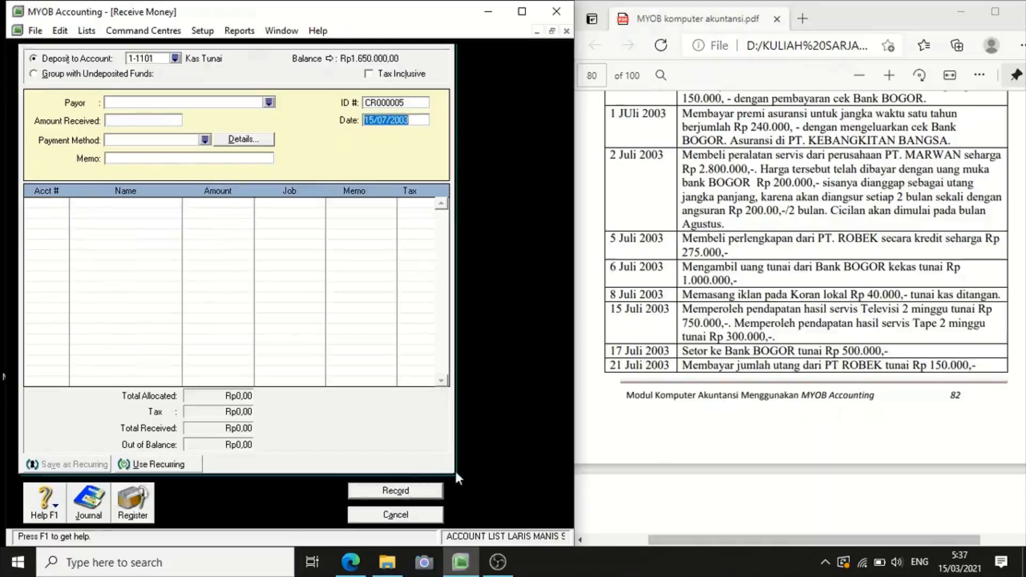
pyautogui.click(422, 514)
# Step: Start a Spend Money entry from Kas Tunai dated 17/07/2003 with Rp500.000 as the amount
pyautogui.click(148, 169)
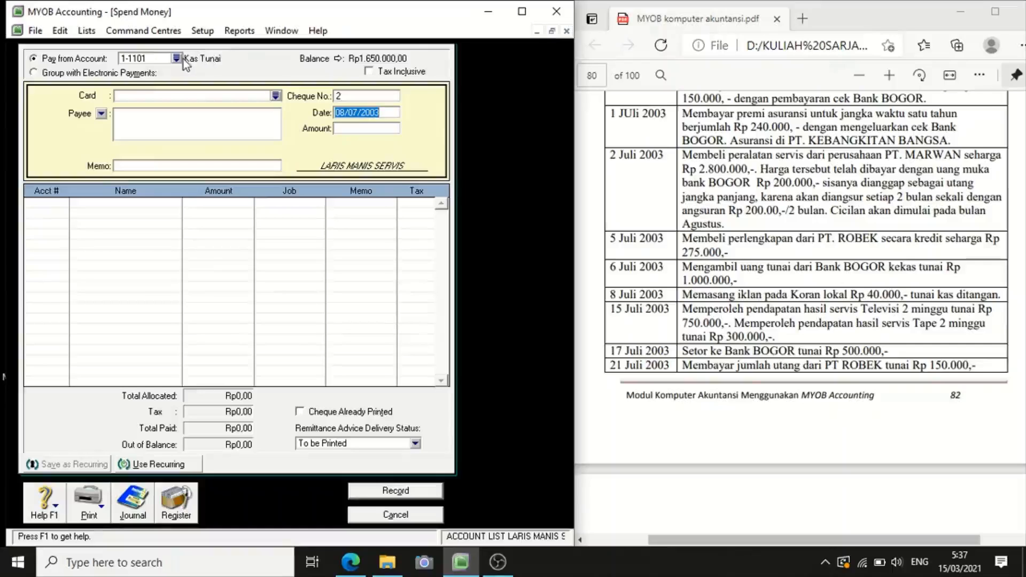
pyautogui.click(345, 114)
pyautogui.press('BackSpace')
pyautogui.press('BackSpace')
pyautogui.write('17')
pyautogui.click(348, 130)
pyautogui.write('500')
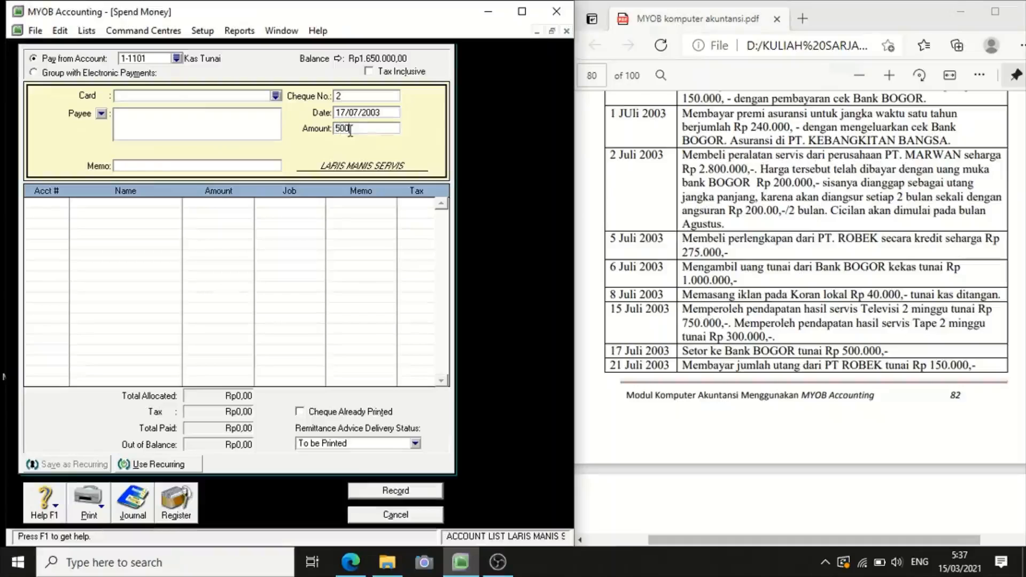
pyautogui.write('.000')
# Step: Enter the memo "Penyetoran ke Bank Bogor tunai" for the 17/07/2003 payment
pyautogui.click(137, 167)
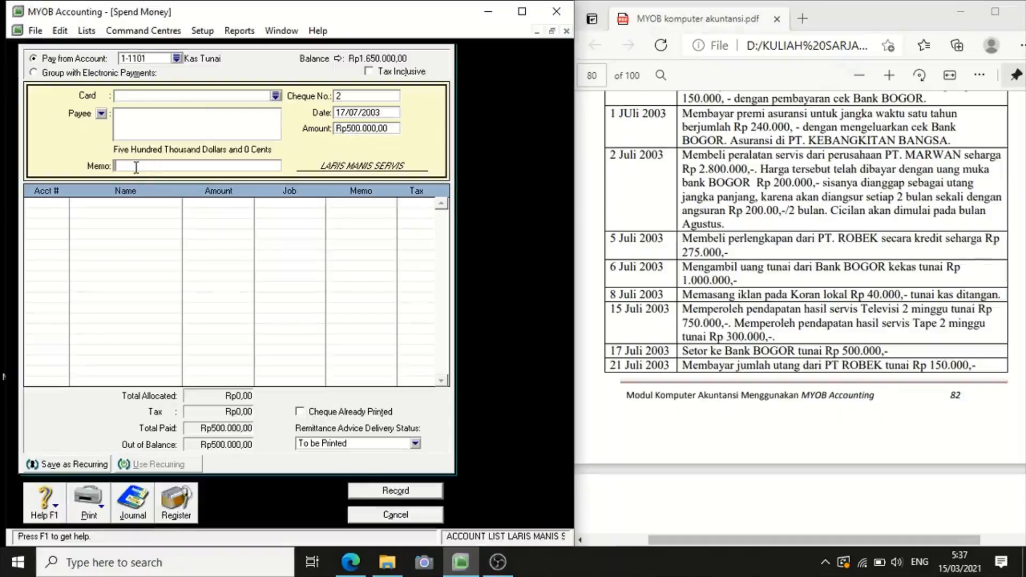
pyautogui.write('Penyetoran ke Bank Bogor')
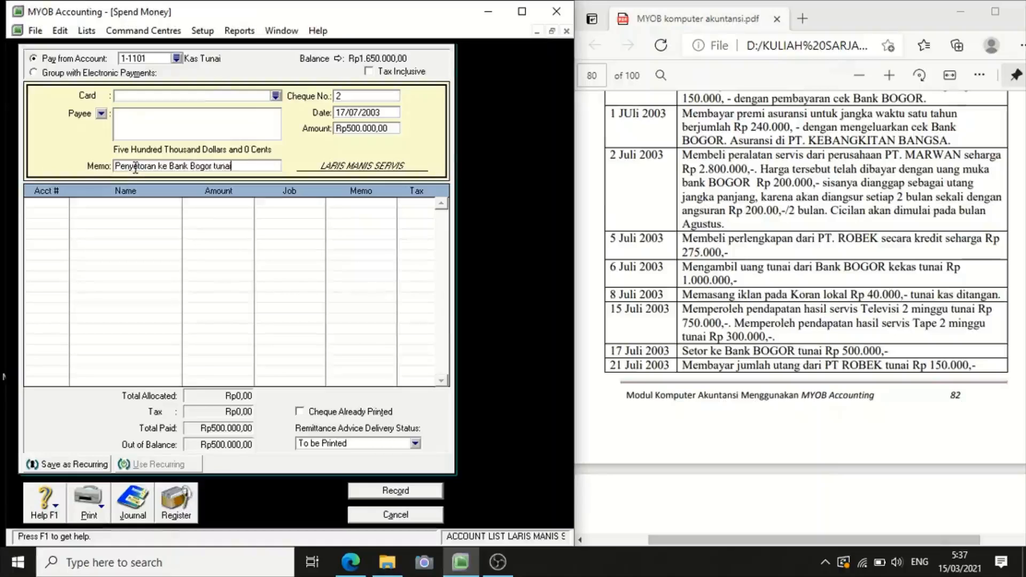
pyautogui.write(' tunai')
# Step: Allocate the Rp500.000 payment to account 1-1102 Bank Bogor and record the transaction
pyautogui.click(59, 202)
pyautogui.write('6')
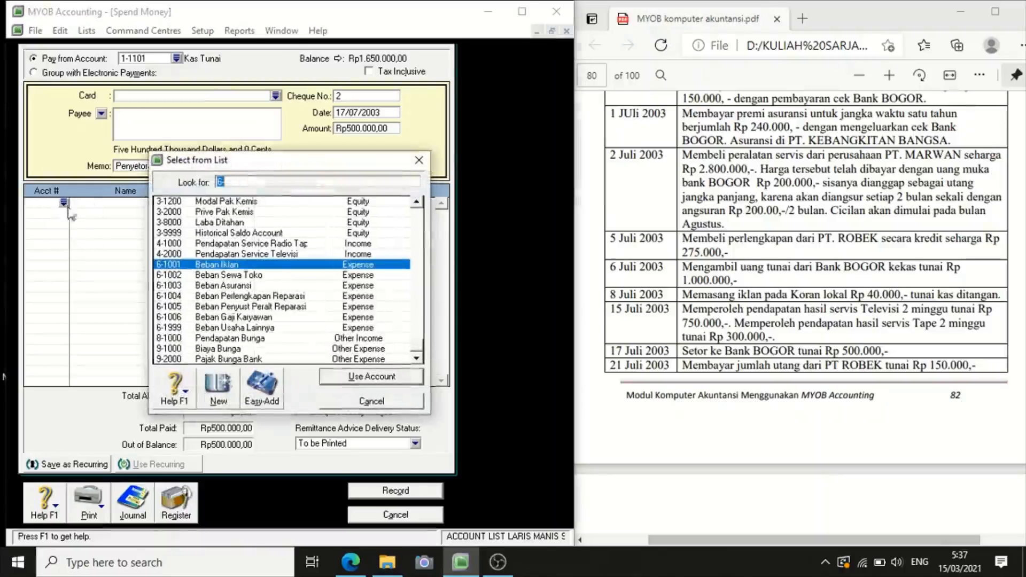
pyautogui.scroll(5, 421, 244)
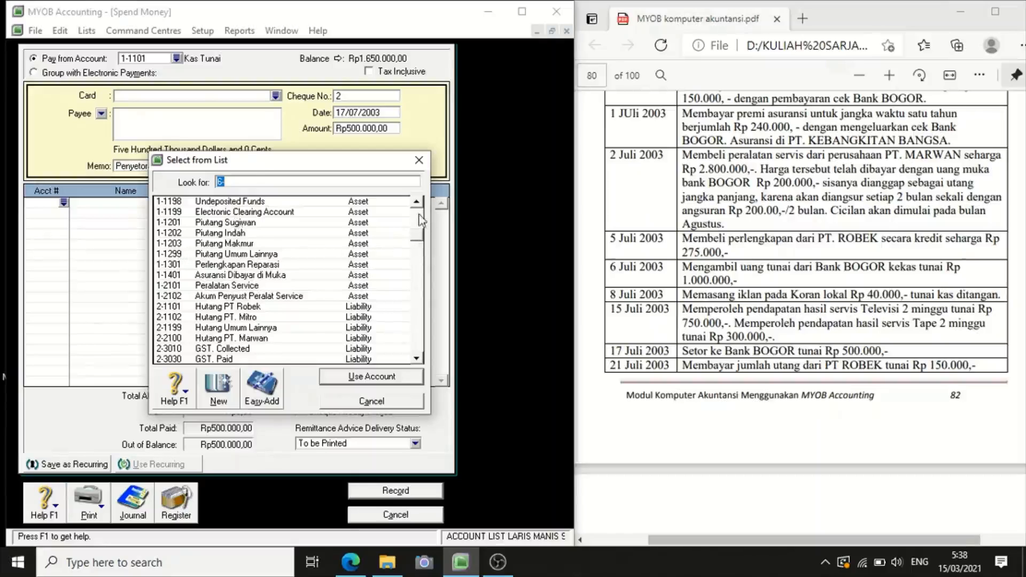
pyautogui.scroll(1, 241, 222)
pyautogui.click(248, 213)
pyautogui.click(371, 377)
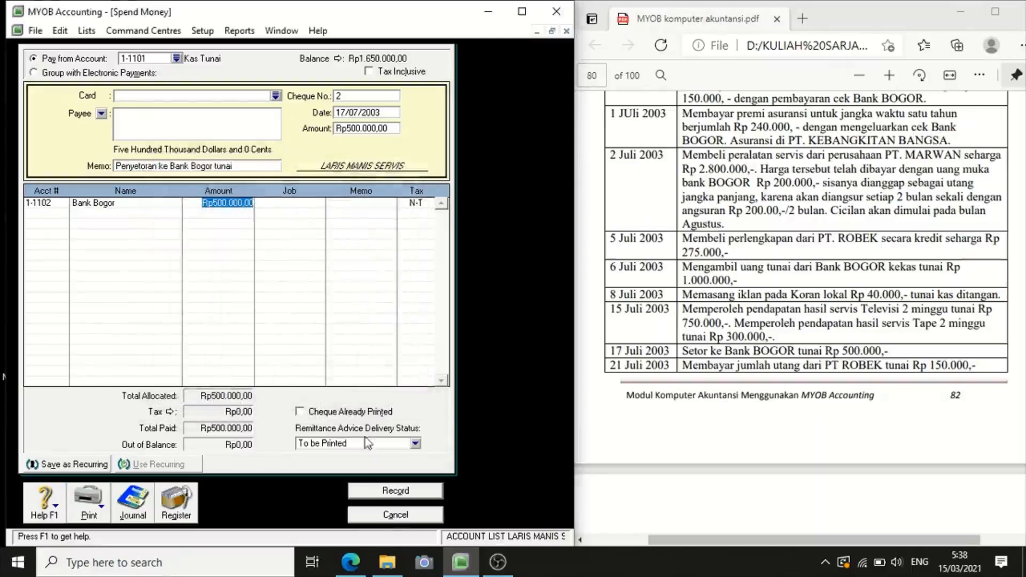
pyautogui.click(395, 491)
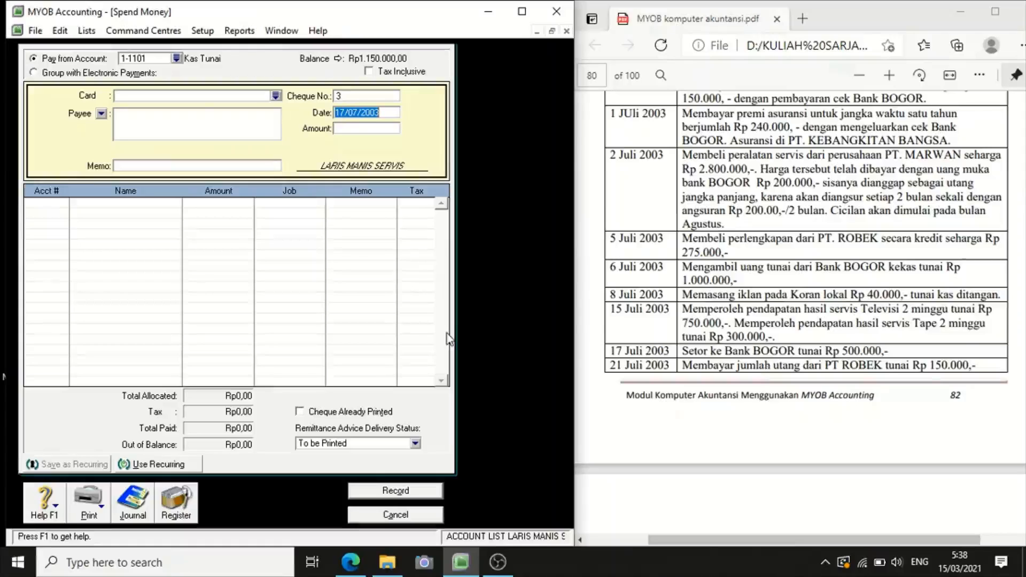
# Step: Date the next Spend Money entry from Kas Tunai 21/07/2003 and set its amount to Rp150.000
pyautogui.click(345, 113)
pyautogui.press('BackSpace')
pyautogui.press('BackSpace')
pyautogui.write('21')
pyautogui.press('Tab')
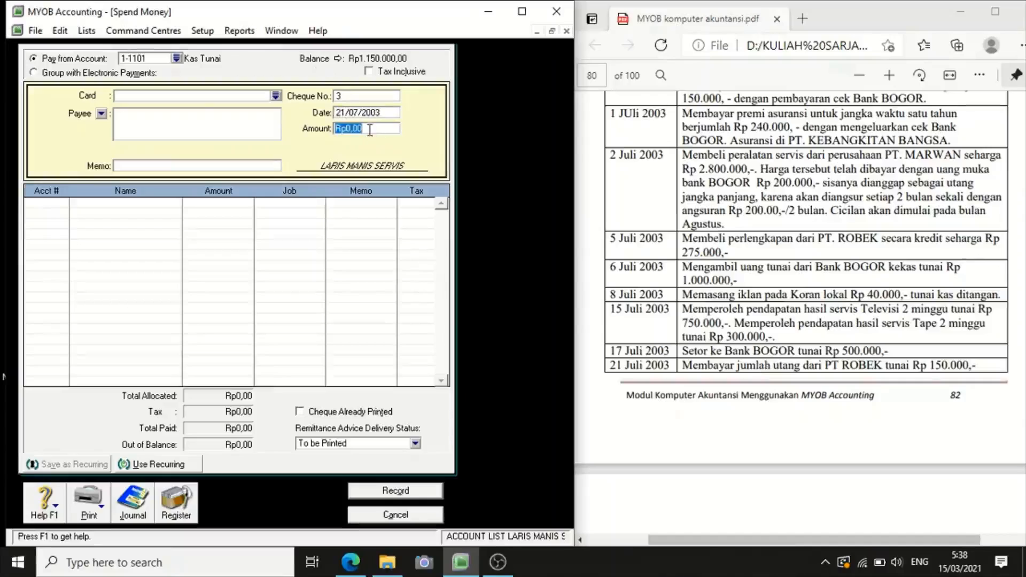
pyautogui.write('150.000')
# Step: Enter the memo "Pembayaran Hutang dari PT ROBEK tunai" for the 21/07/2003 payment
pyautogui.click(166, 162)
pyautogui.write('P')
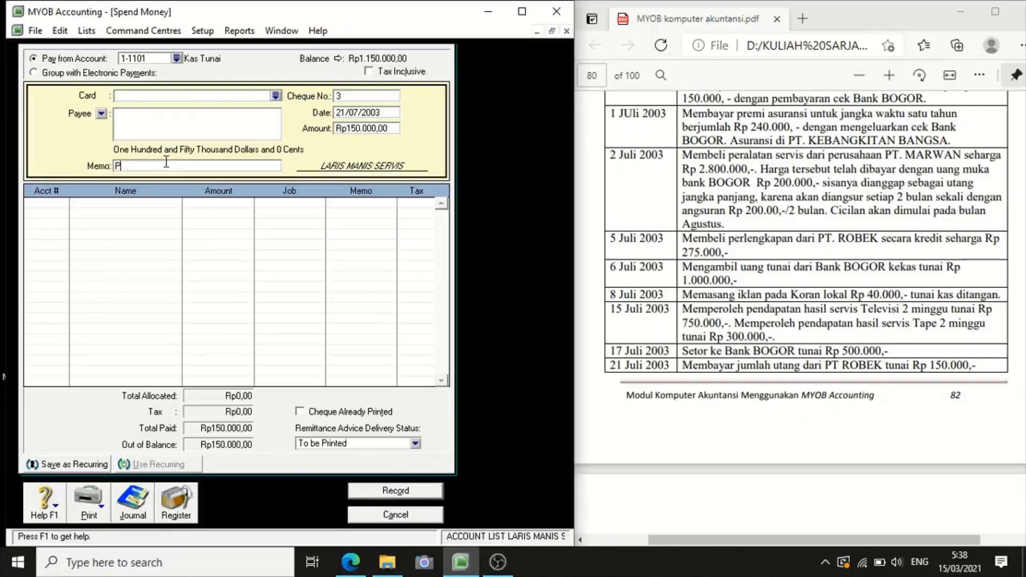
pyautogui.write('emboyra')
pyautogui.press('BackSpace')
pyautogui.press('BackSpace')
pyautogui.write('aran ')
pyautogui.write('Hutang kepad')
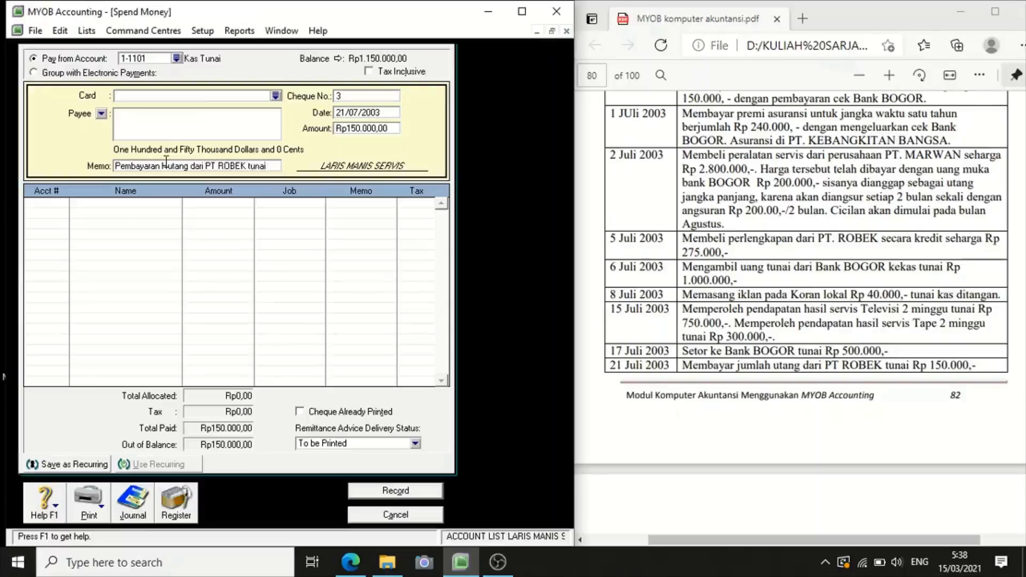
# Step: Allocate the Rp150.000 payment to liability account 2-1101 Hutang PT Robek and record the transaction
pyautogui.click(66, 202)
pyautogui.write('6')
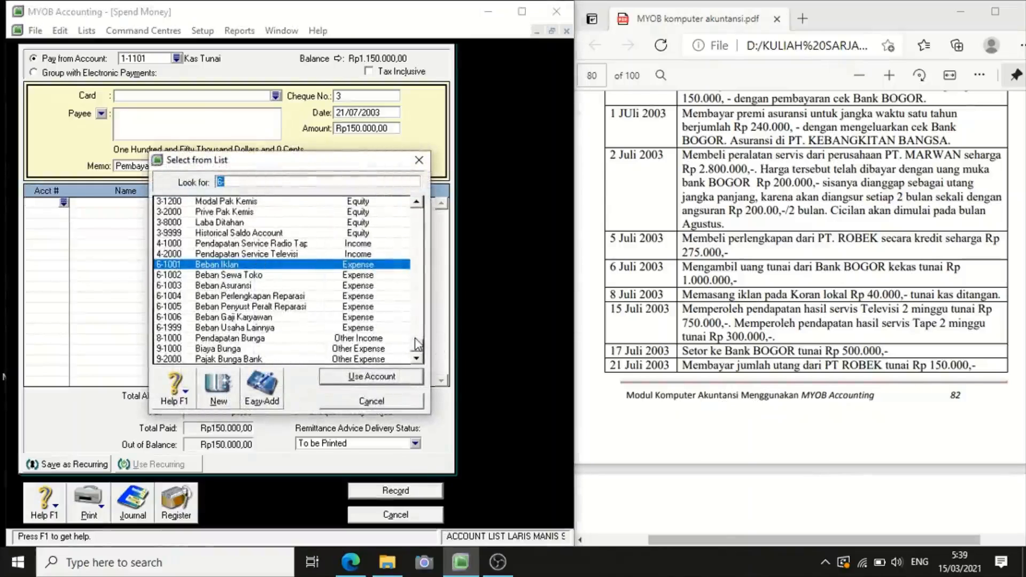
pyautogui.write('2-1101')
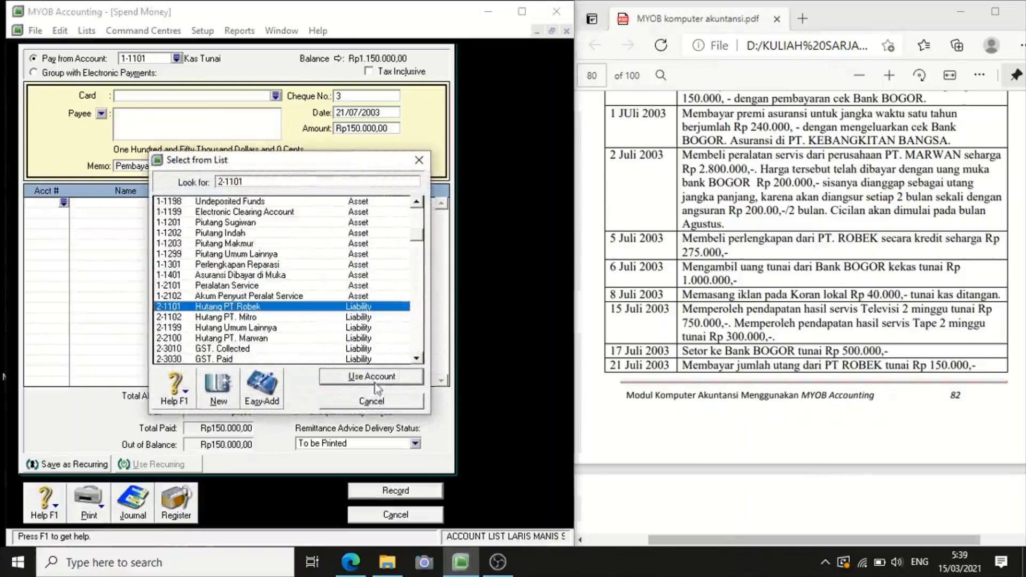
pyautogui.click(372, 377)
pyautogui.click(242, 331)
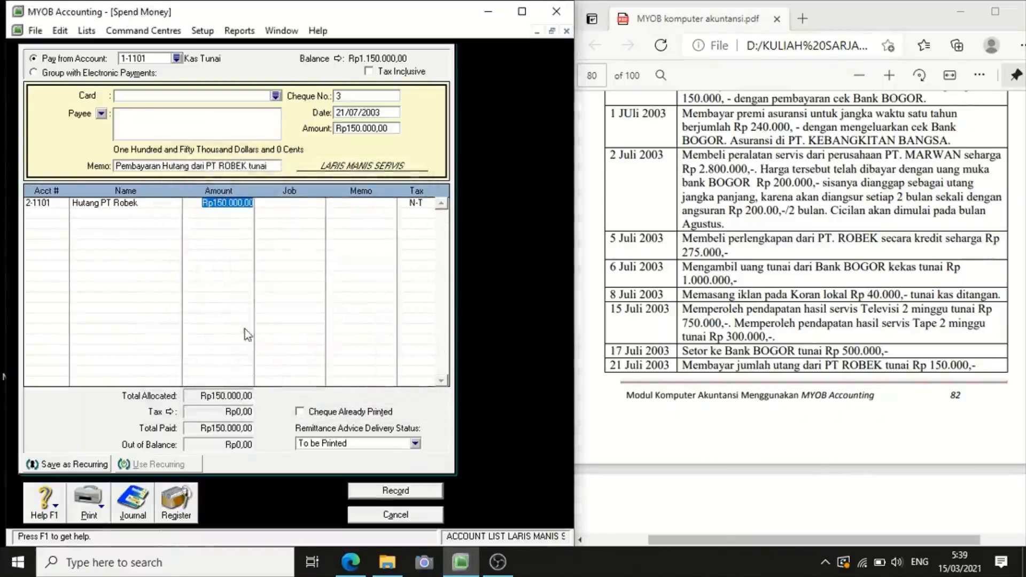
pyautogui.click(399, 494)
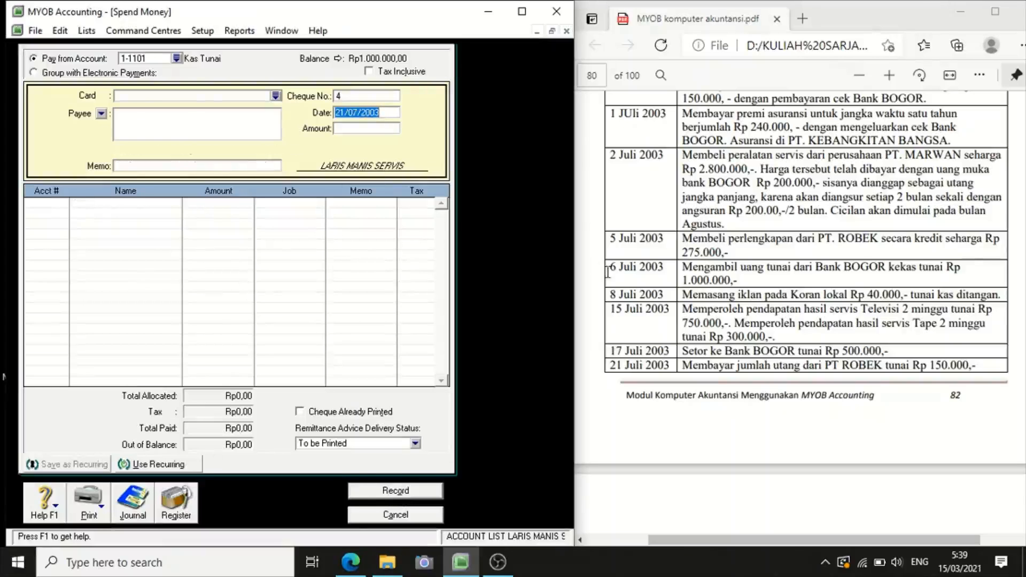
# Step: Consult the next transactions in the PDF and date the new Spend Money entry 25/07/2003 with an amount of Rp300.000
pyautogui.click(717, 398)
pyautogui.scroll(-5, 719, 384)
pyautogui.scroll(-5, 720, 373)
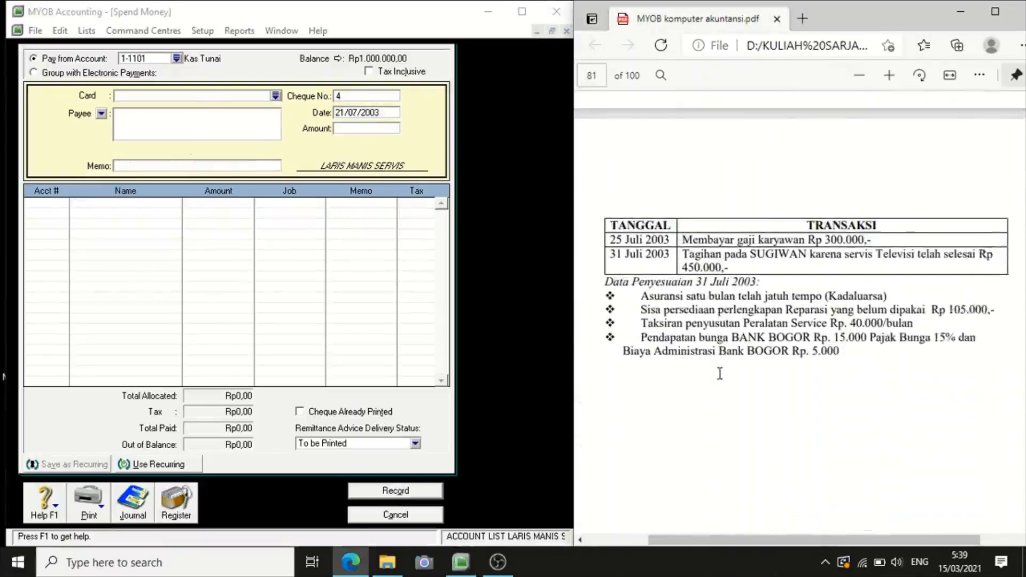
pyautogui.click(346, 114)
pyautogui.press('BackSpace')
pyautogui.write('5')
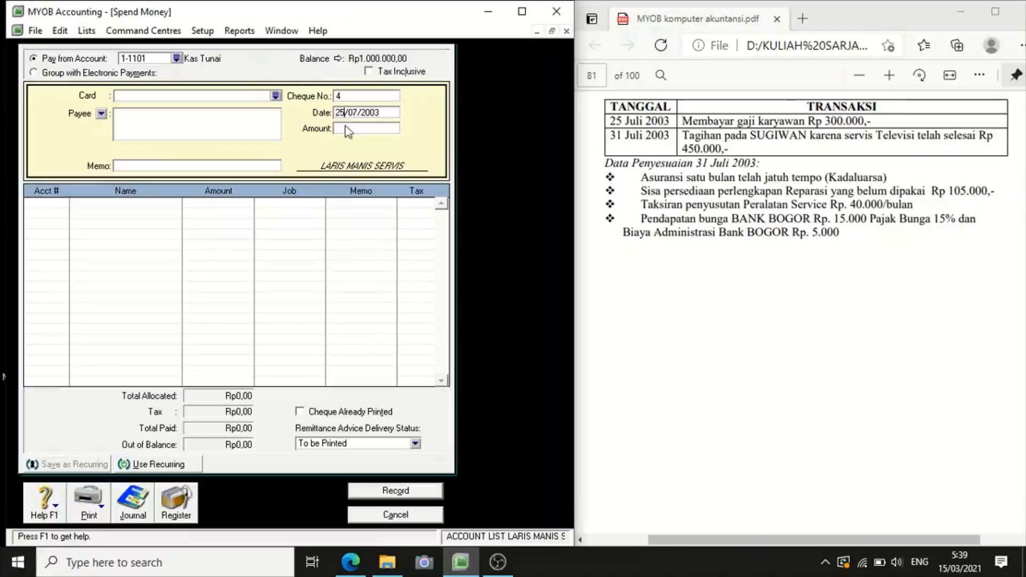
pyautogui.press('Tab')
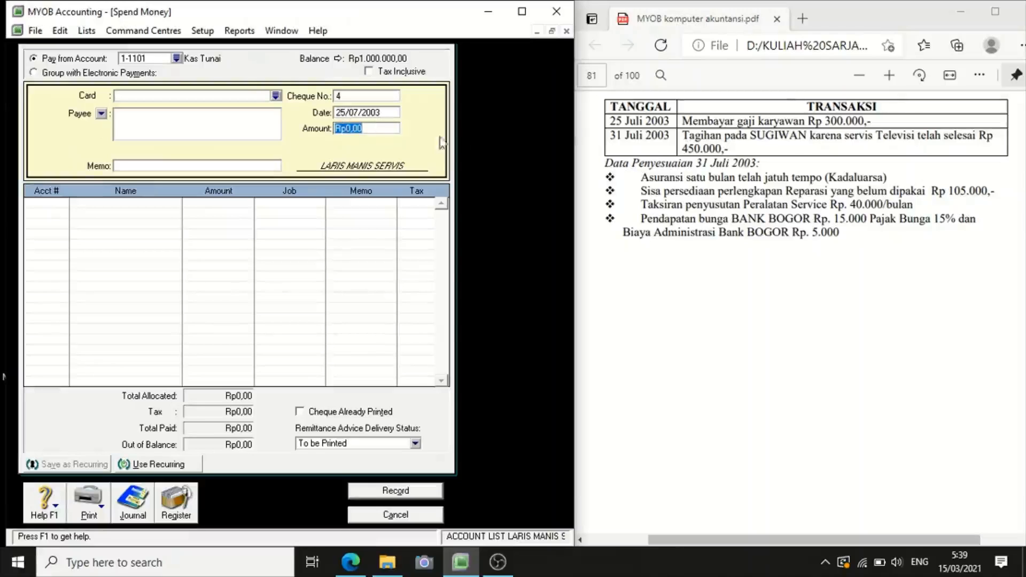
pyautogui.write('300000')
# Step: Enter the memo "Pembayaran Gaji Karyawan" for the 25/07/2003 payment
pyautogui.click(136, 167)
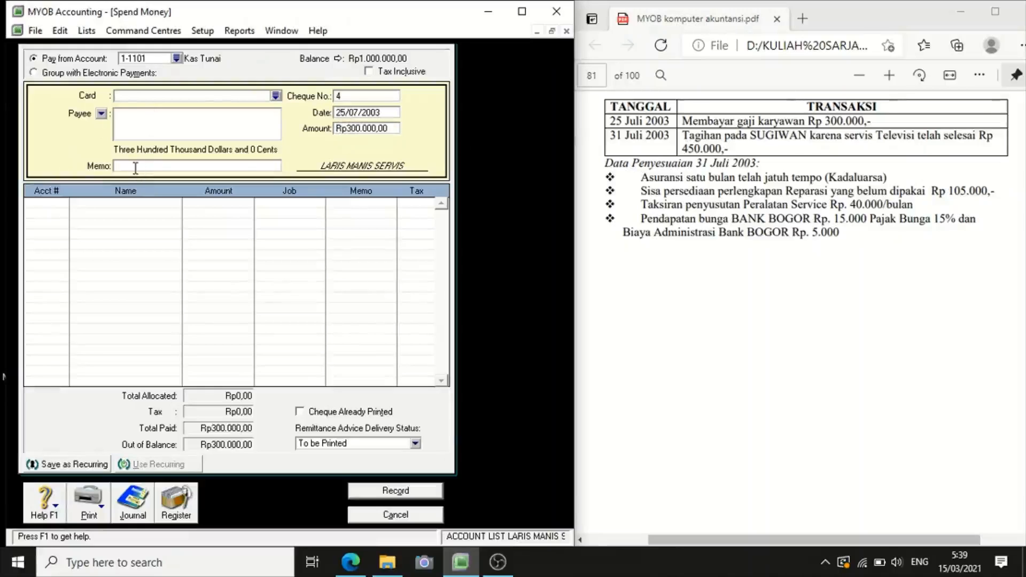
pyautogui.write('Pembayara')
pyautogui.write('n Gaji')
pyautogui.write('aji K')
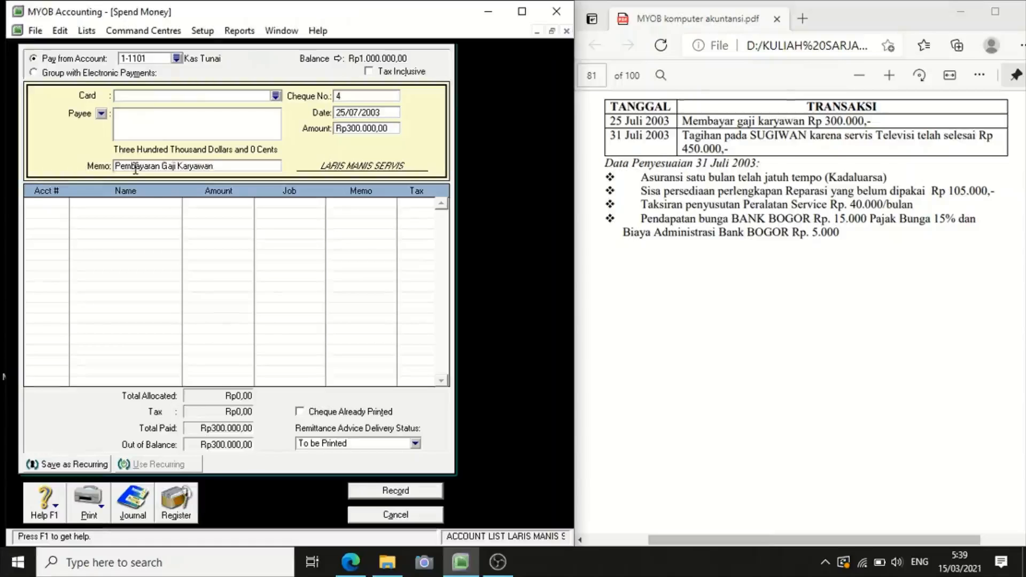
# Step: Allocate the Rp300.000 payment to expense account 6-1006 Beban Gaji Karyawan and record the transaction
pyautogui.click(64, 209)
pyautogui.write('6')
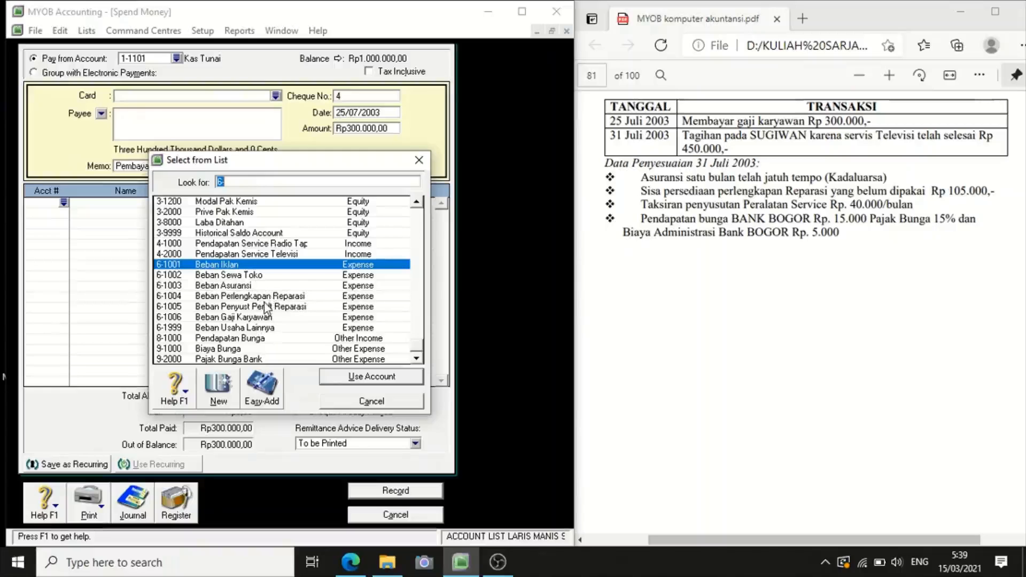
pyautogui.click(270, 318)
pyautogui.click(363, 378)
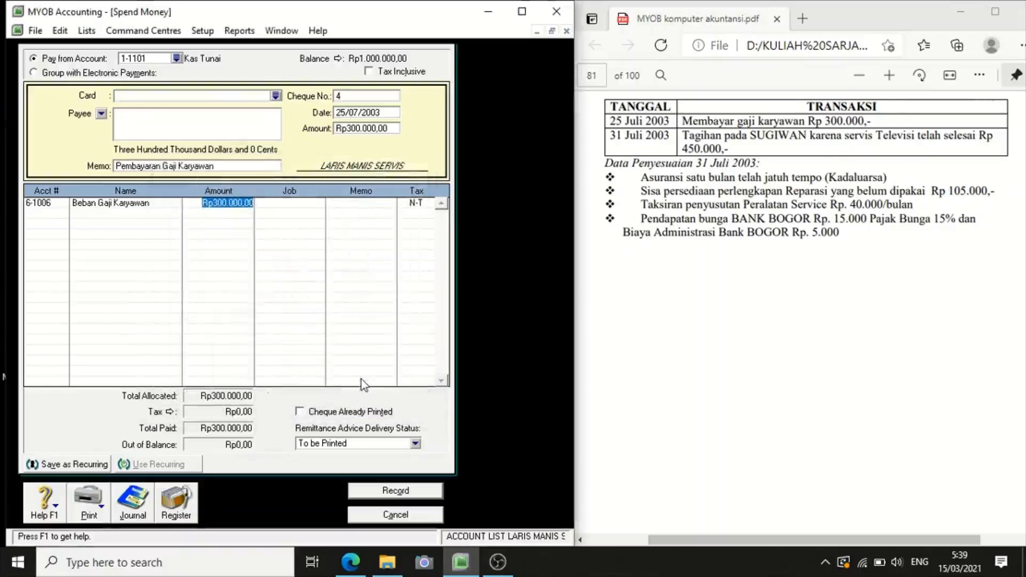
pyautogui.click(379, 491)
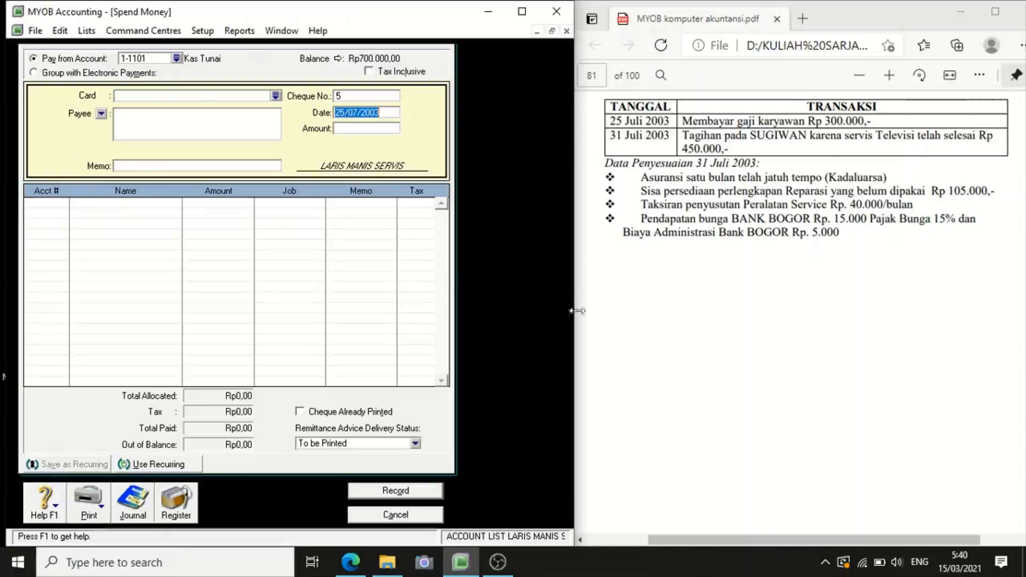
# Step: Close the Spend Money window and start a general journal entry dated 31/07/2003
pyautogui.click(399, 516)
pyautogui.click(86, 114)
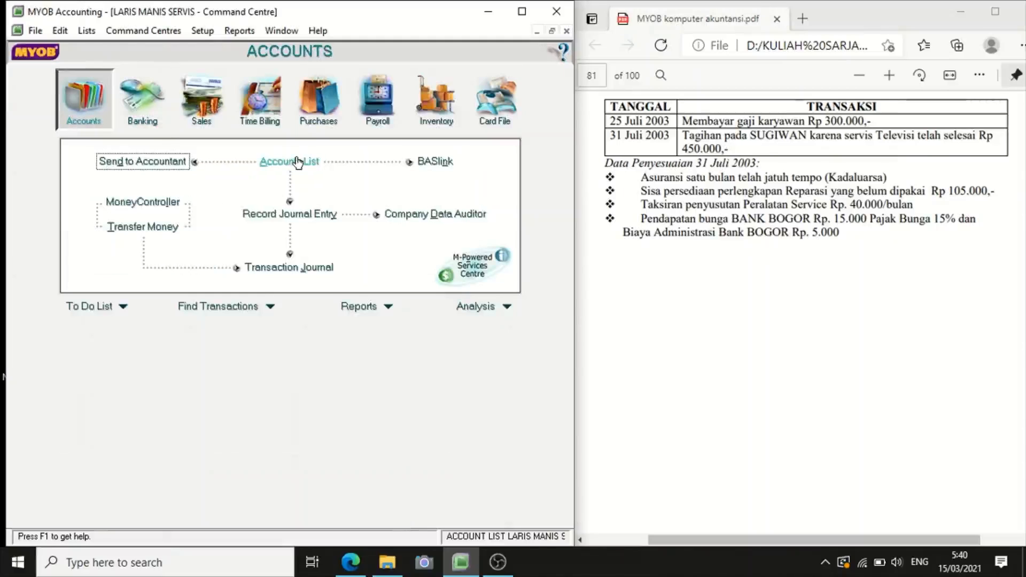
pyautogui.click(290, 215)
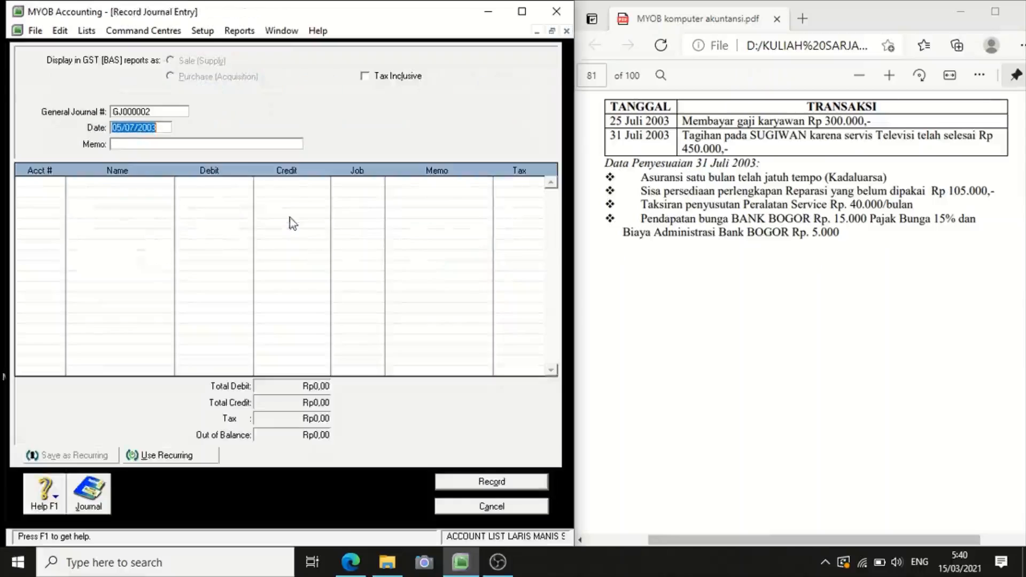
pyautogui.click(122, 130)
pyautogui.press('BackSpace')
pyautogui.press('BackSpace')
pyautogui.write('31')
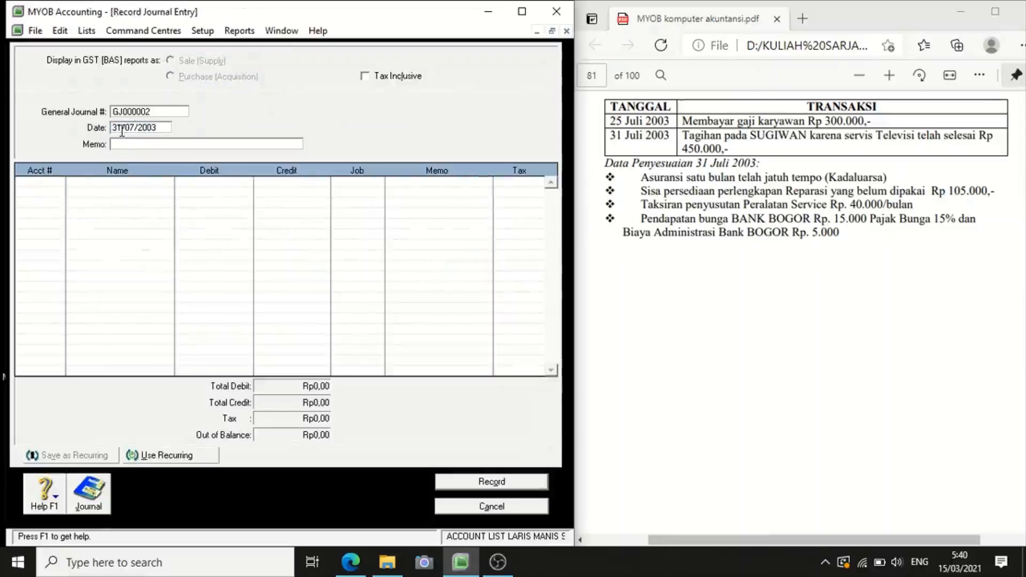
# Step: Enter the journal memo "Tagihan pada" followed by the customer's name and "karena servis TV"
pyautogui.click(142, 145)
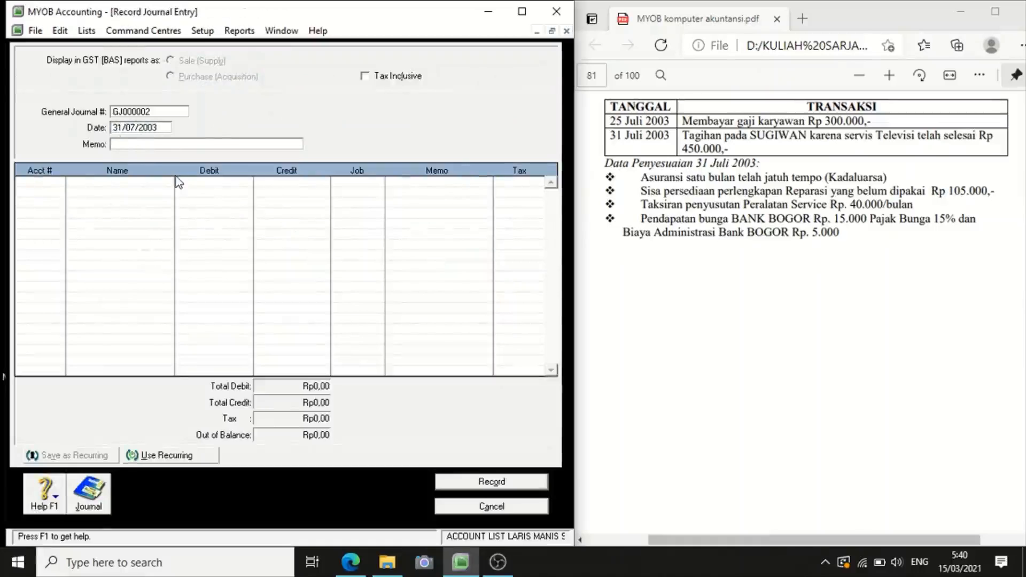
pyautogui.write('Tagihan ')
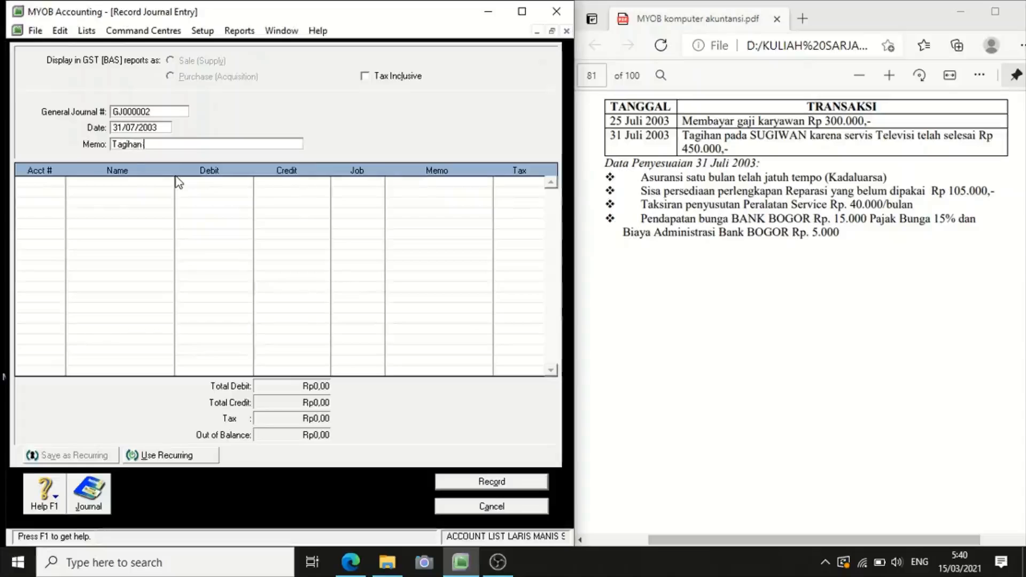
pyautogui.write('pada Sugiwan ')
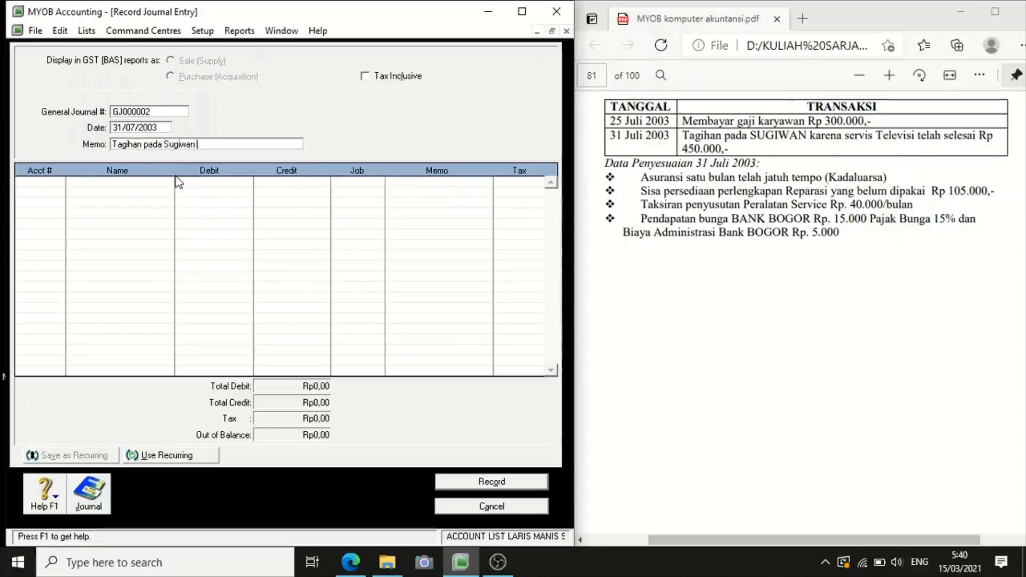
pyautogui.write('karena ')
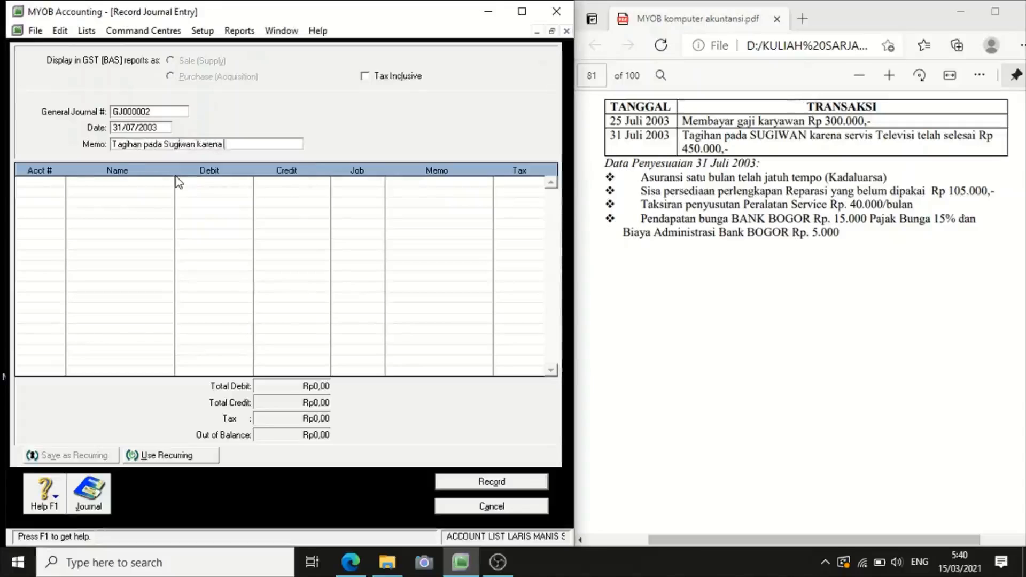
pyautogui.write('servis TV')
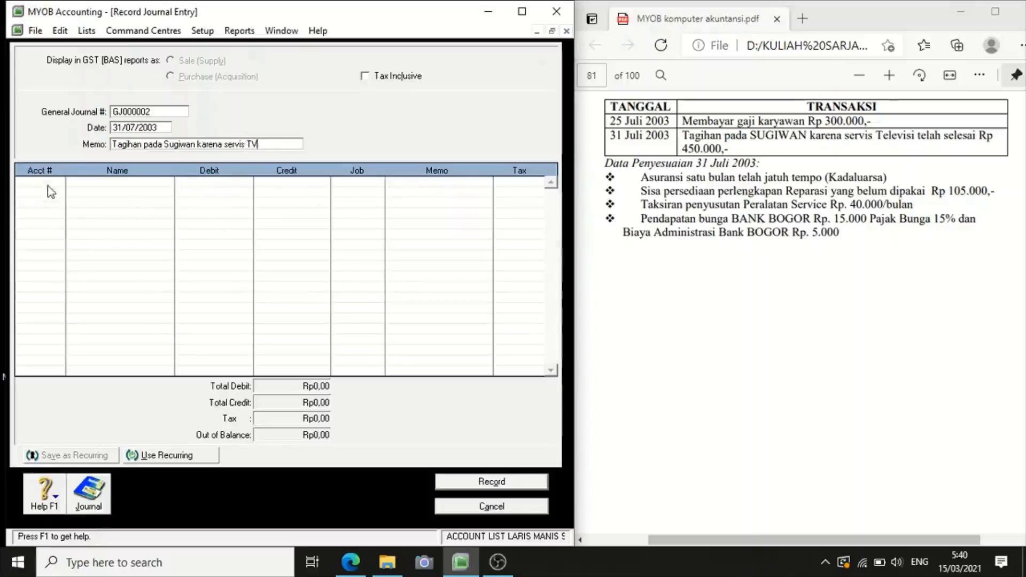
# Step: Debit Rp450.000 to the customer's receivable account 1-1201 on the first journal line, accepting the use of the linked receivable account
pyautogui.click(48, 186)
pyautogui.click(58, 182)
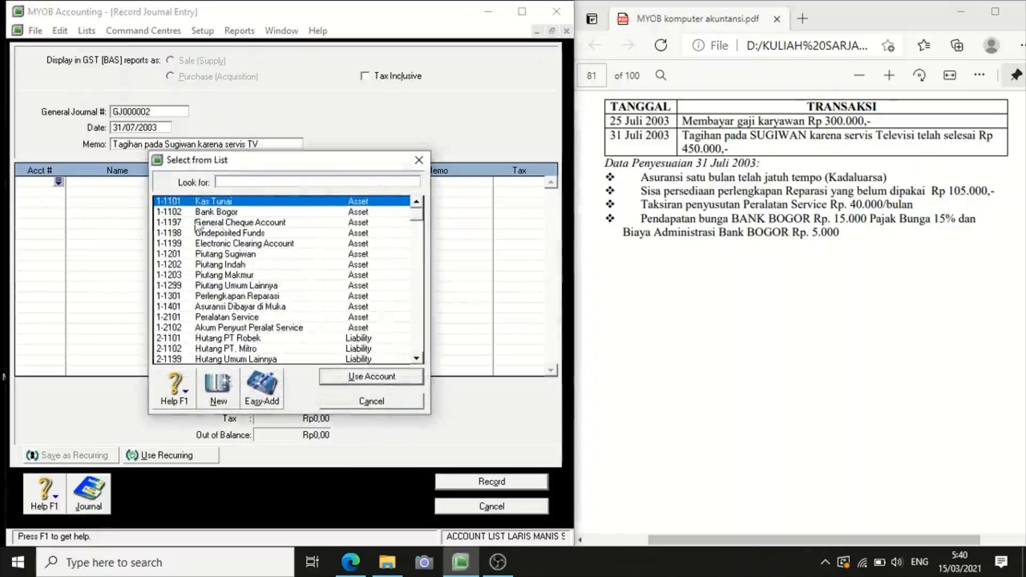
pyautogui.click(255, 259)
pyautogui.click(380, 389)
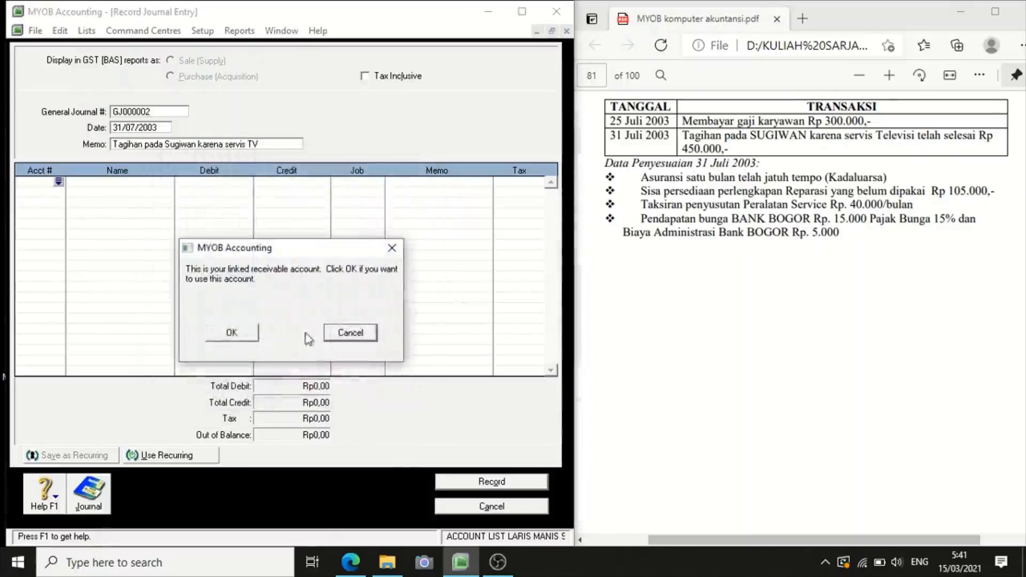
pyautogui.click(241, 336)
pyautogui.write('4')
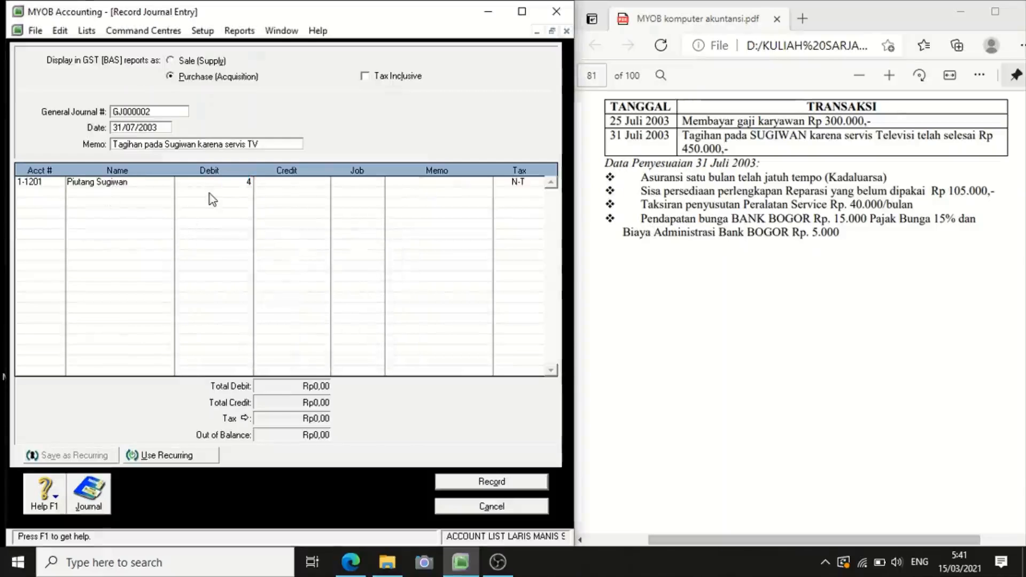
pyautogui.write('50.000')
pyautogui.press('Return')
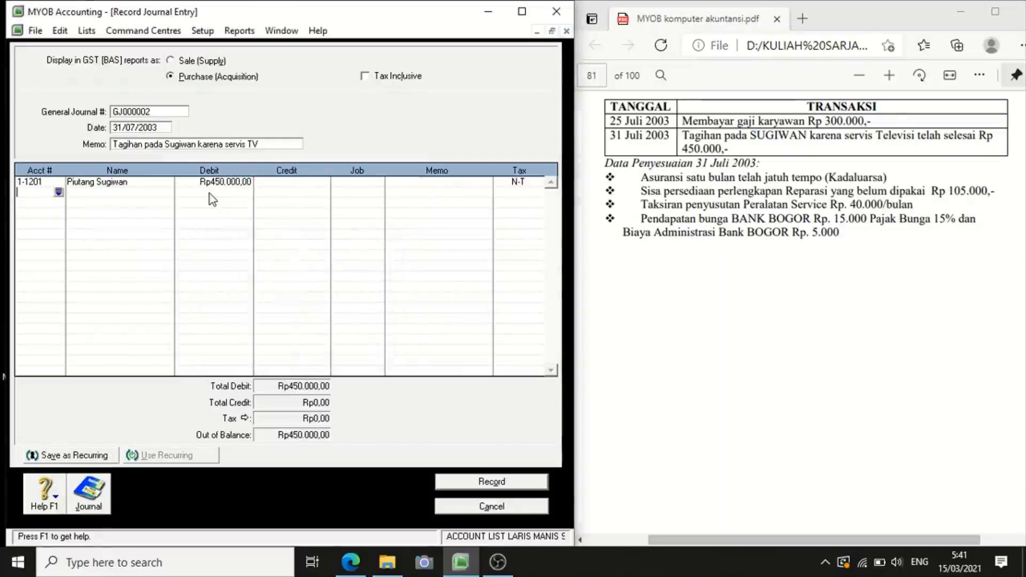
# Step: Credit Rp450.000 to income account 4-2000 Pendapatan Service Televisi on the second journal line and record the entry
pyautogui.click(59, 192)
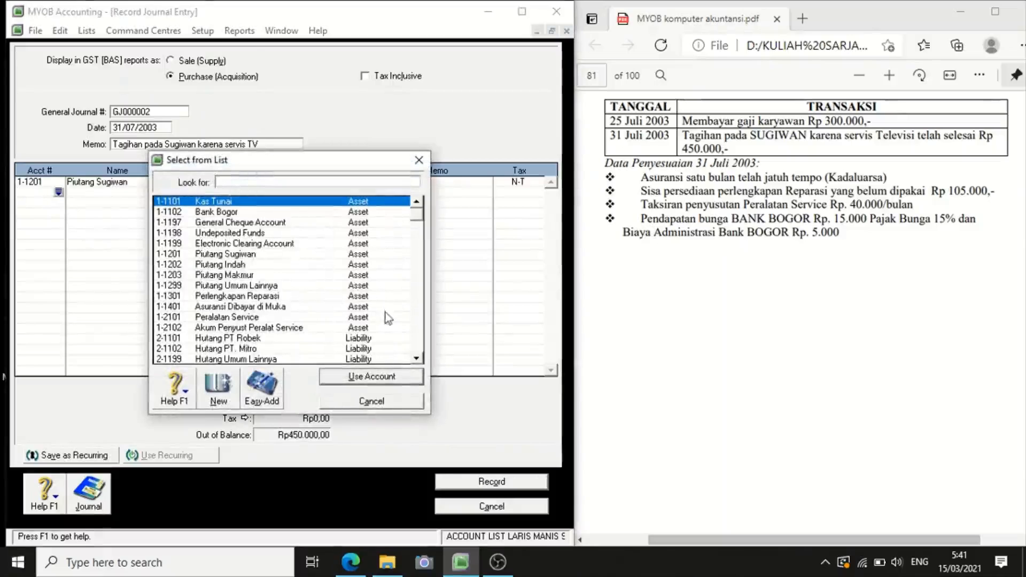
pyautogui.click(417, 336)
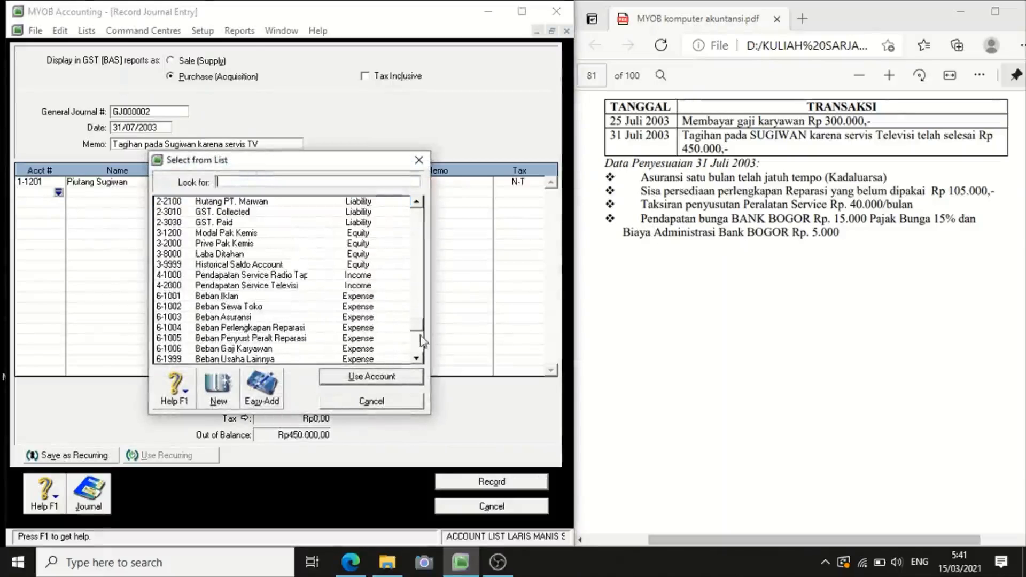
pyautogui.click(255, 286)
pyautogui.click(371, 376)
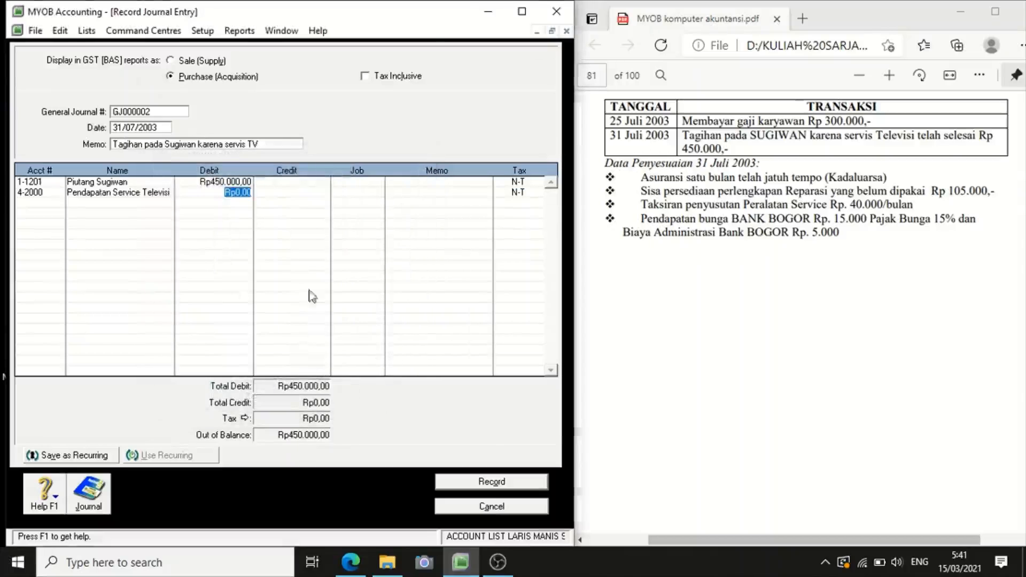
pyautogui.click(277, 193)
pyautogui.click(496, 486)
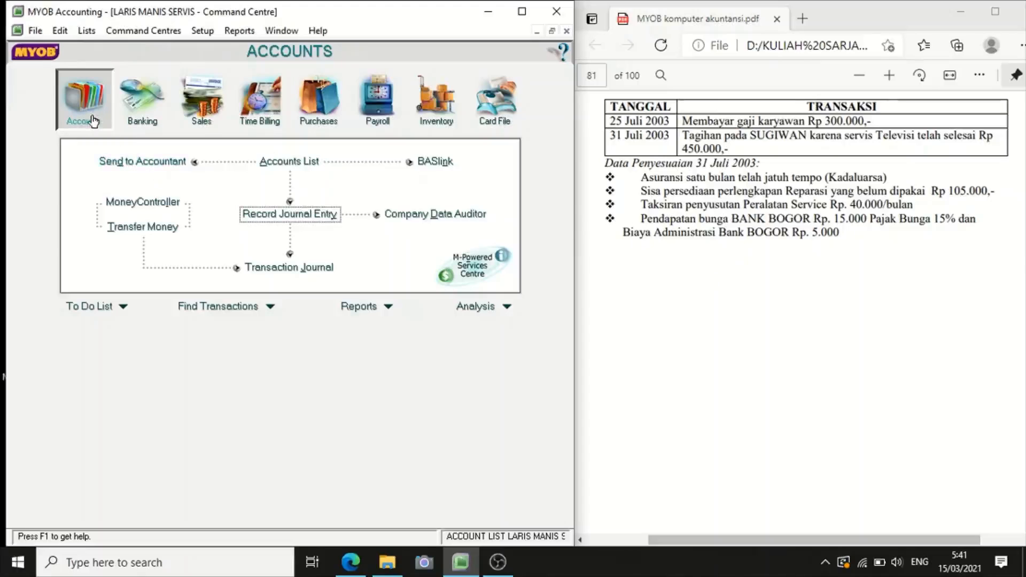
# Step: Start another general journal entry with the date marked as *31/07/2003 and the memo "Penyesuaian"
pyautogui.click(307, 219)
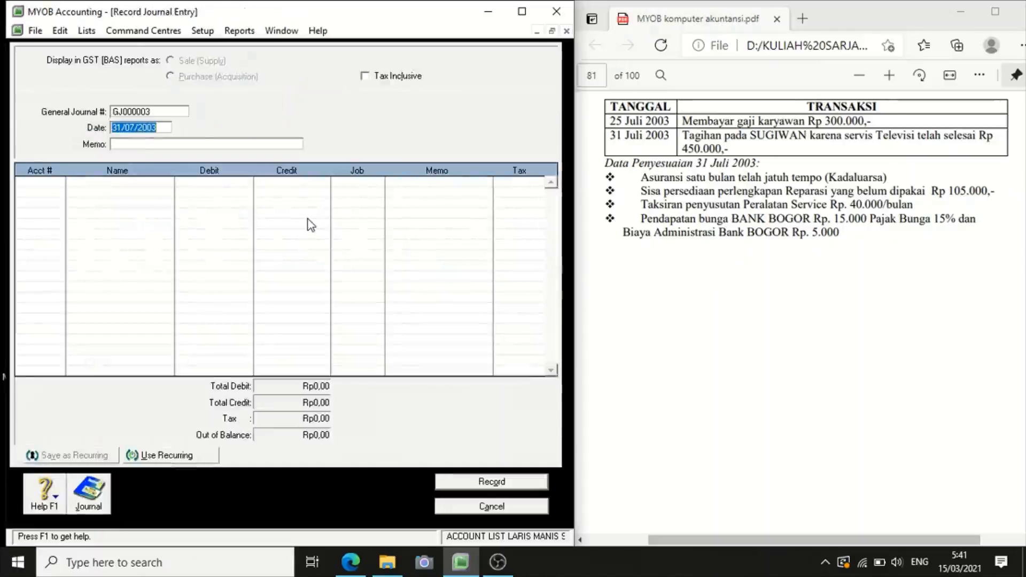
pyautogui.click(114, 129)
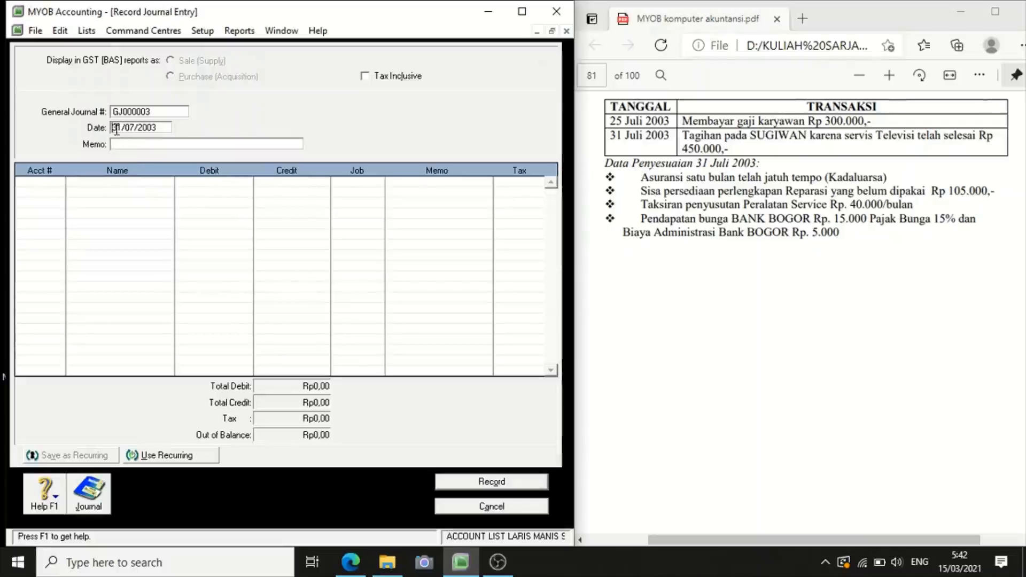
pyautogui.write('*')
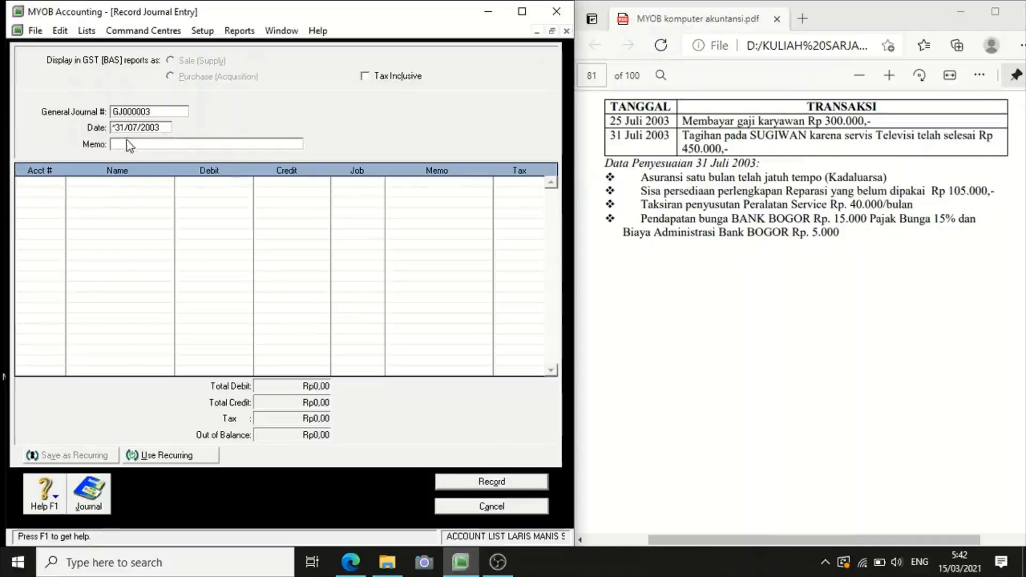
pyautogui.click(127, 144)
pyautogui.write('Penyes')
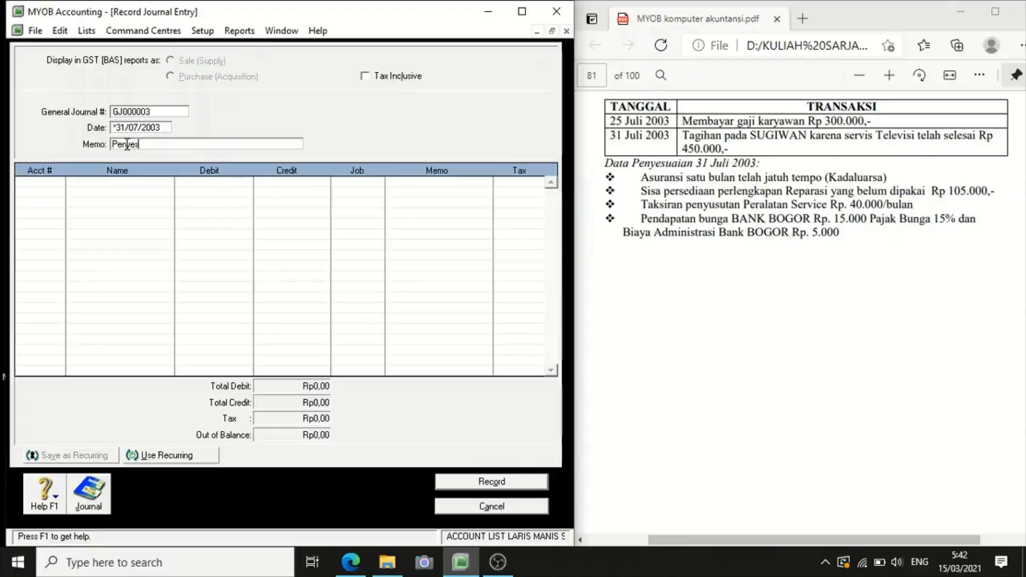
pyautogui.write('uaian')
# Step: Debit Rp20.000 to expense account 6-1003 Beban Asuransi on the first line of the adjustment journal
pyautogui.click(58, 185)
pyautogui.press('Tab')
pyautogui.click(59, 183)
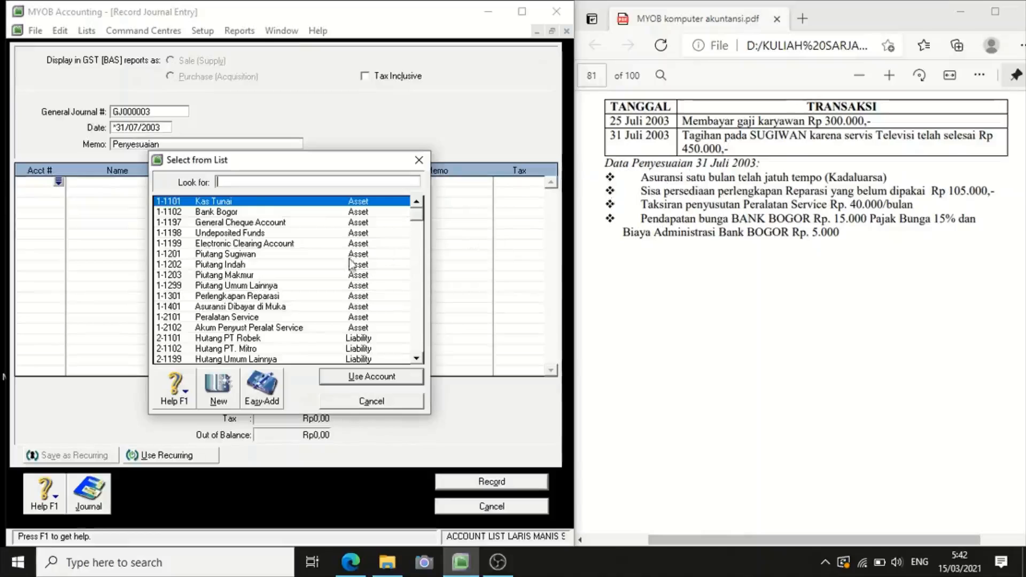
pyautogui.scroll(-6, 417, 301)
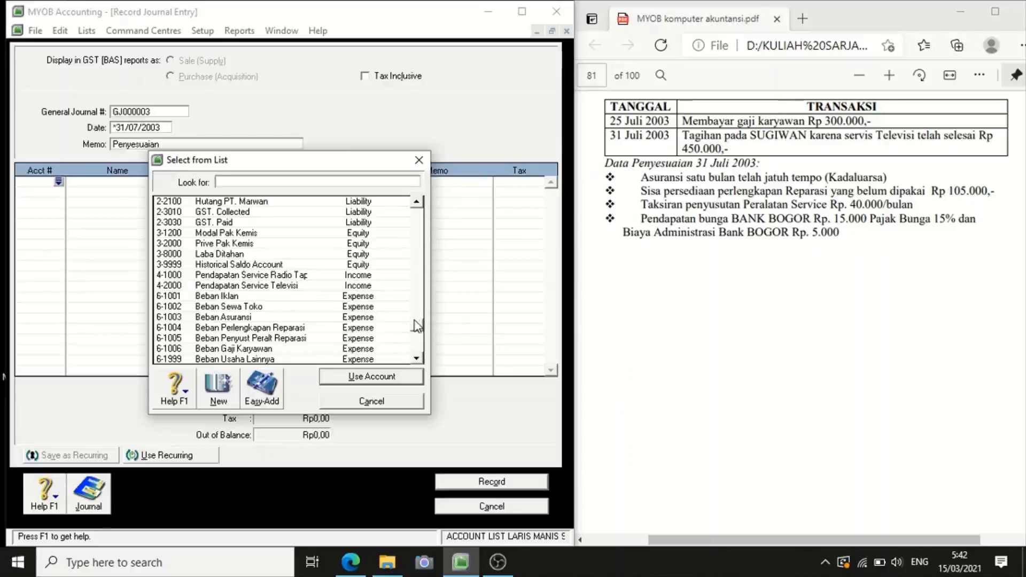
pyautogui.click(297, 317)
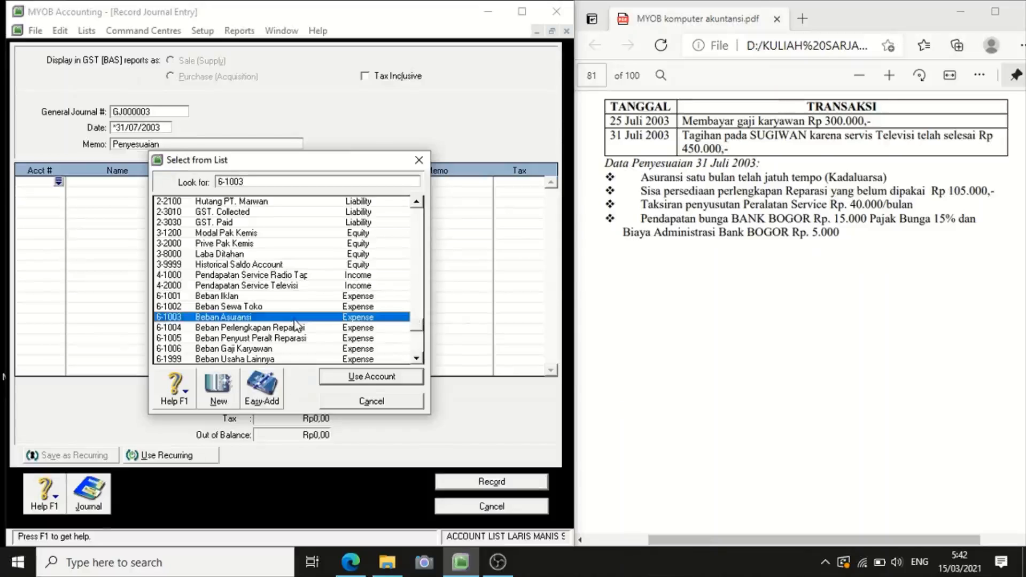
pyautogui.click(370, 379)
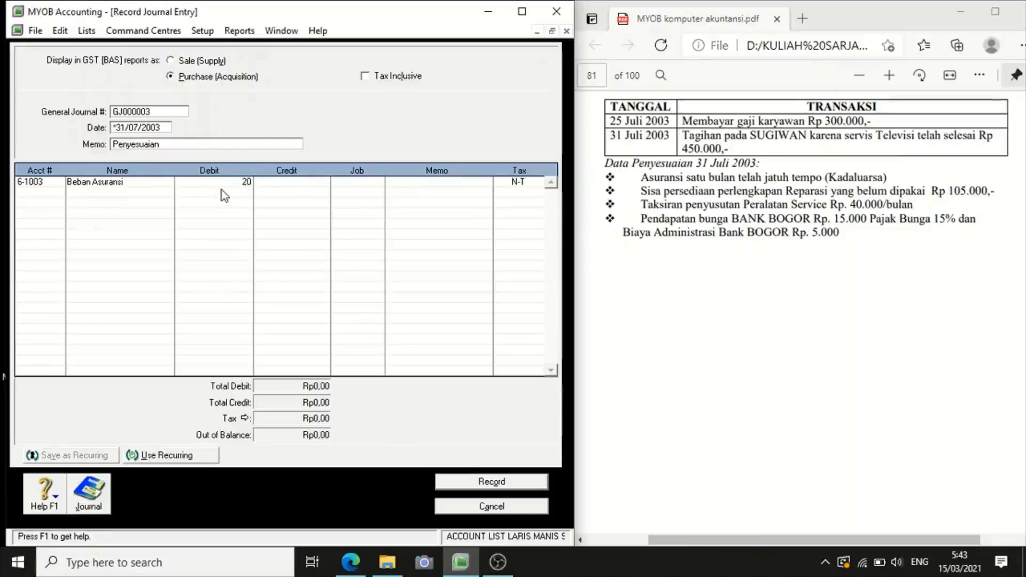
pyautogui.write('000')
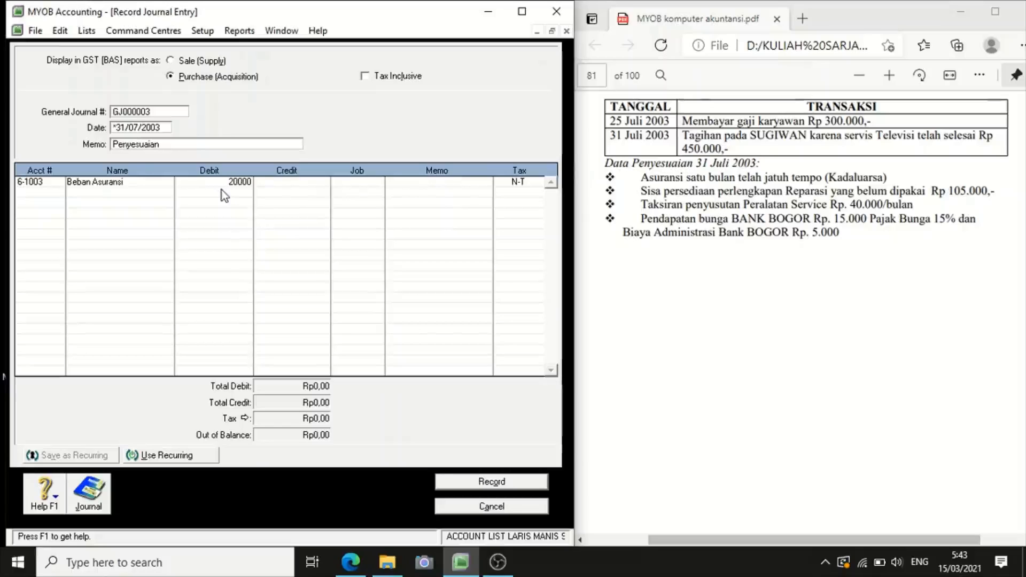
pyautogui.press('Return')
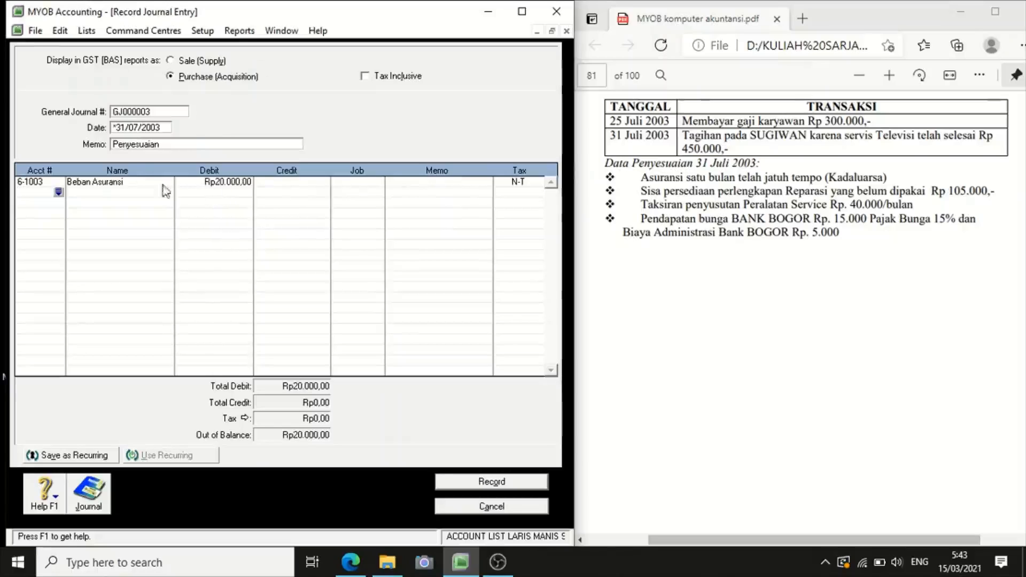
# Step: Credit Rp20.000 to asset account 1-1401 Asuransi Dibayar di Muka on the second journal line
pyautogui.click(57, 193)
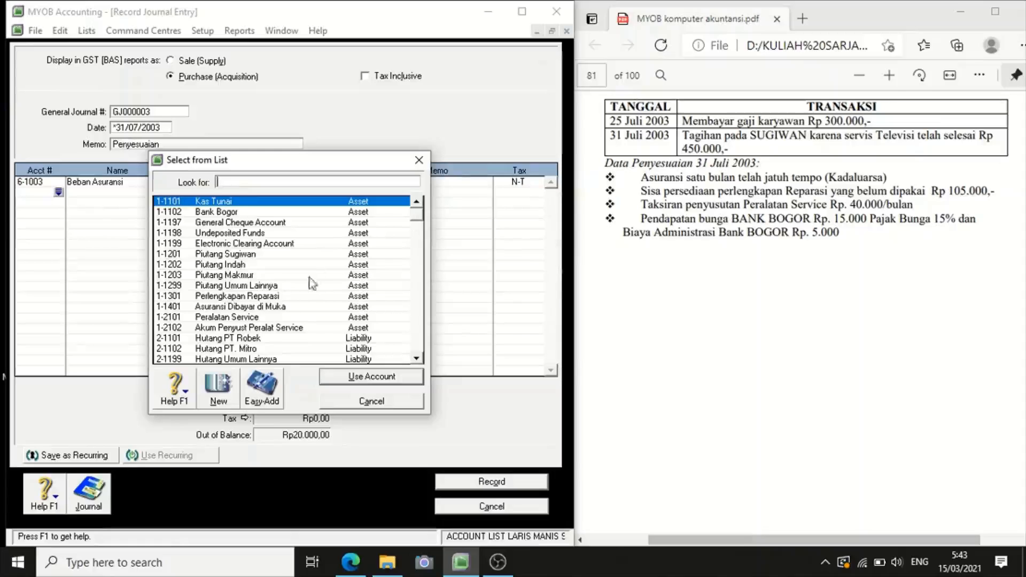
pyautogui.click(261, 308)
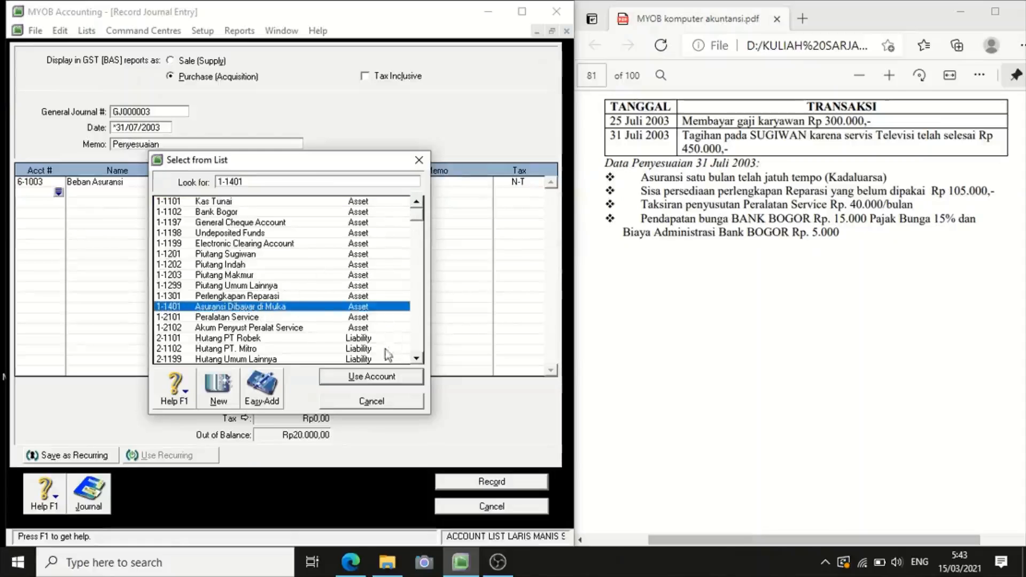
pyautogui.click(366, 377)
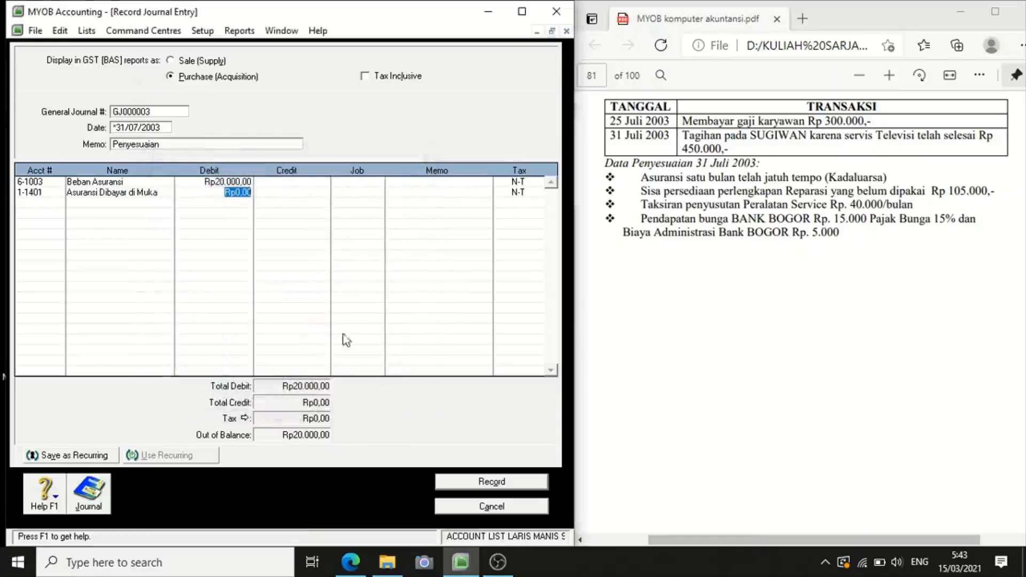
pyautogui.click(293, 192)
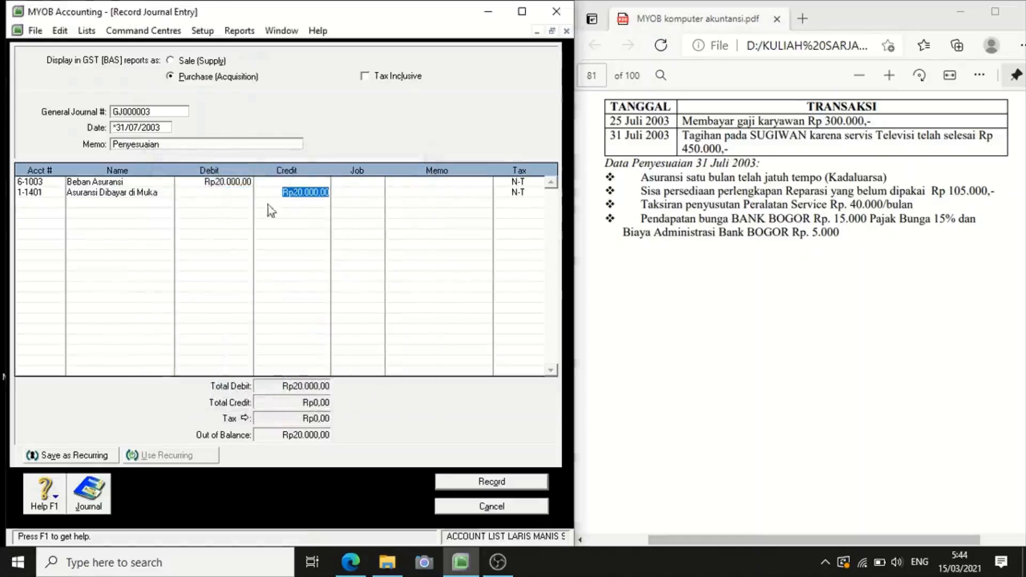
# Step: Debit Rp170.000 to expense account 6-1004 Beban Perlengkapan Reparasi on the third journal line
pyautogui.click(34, 205)
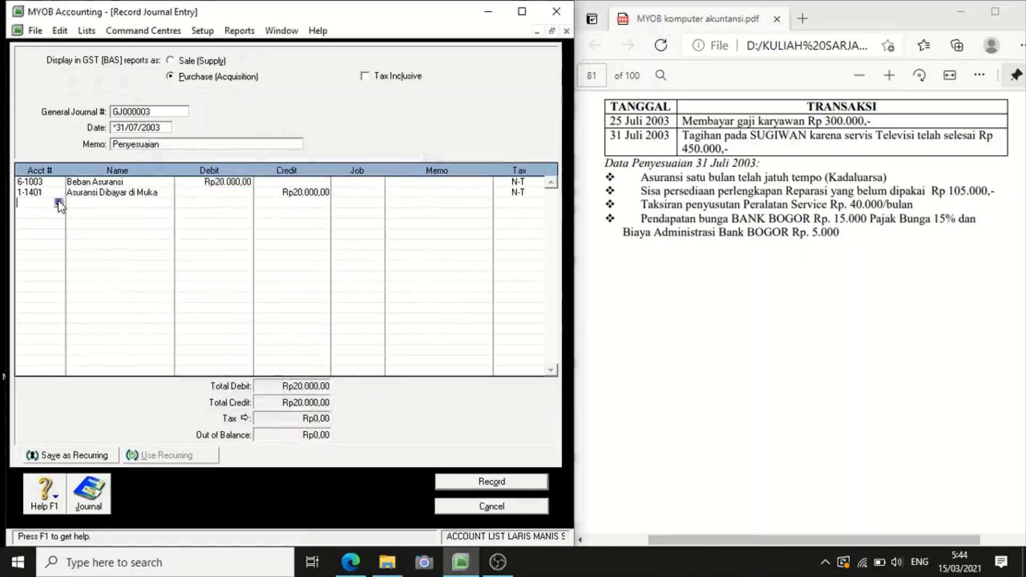
pyautogui.click(59, 203)
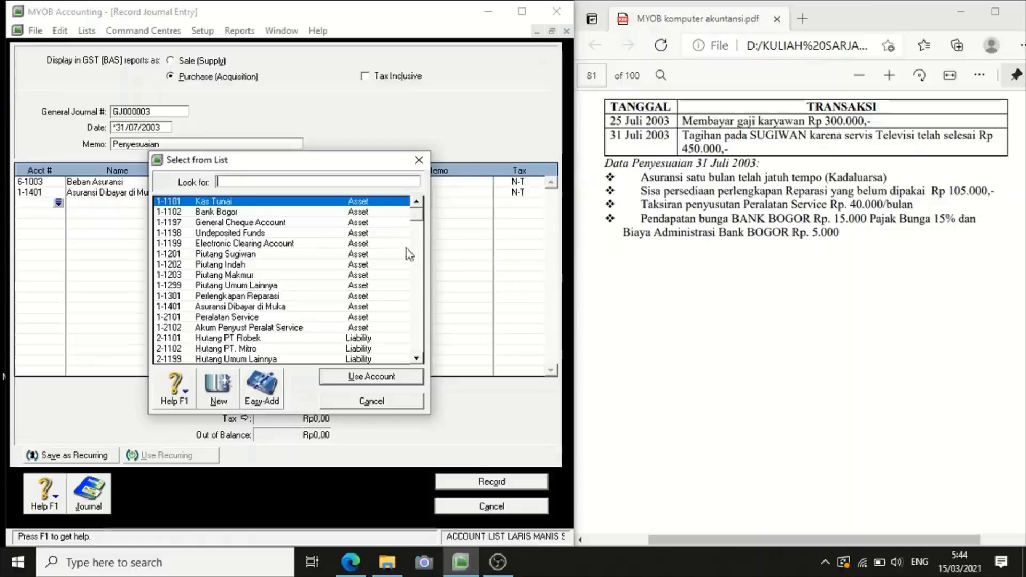
pyautogui.click(417, 305)
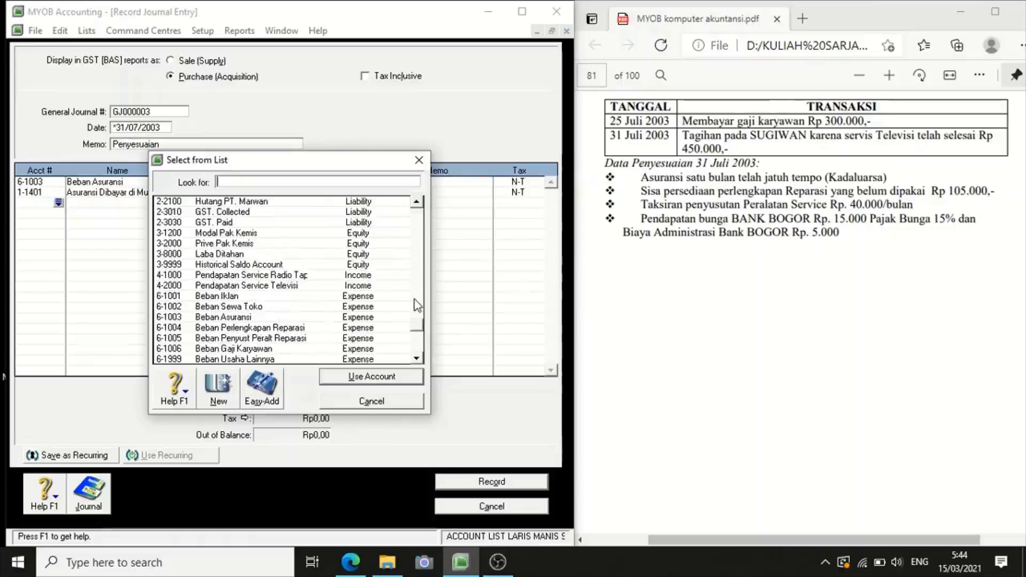
pyautogui.write('6-1004')
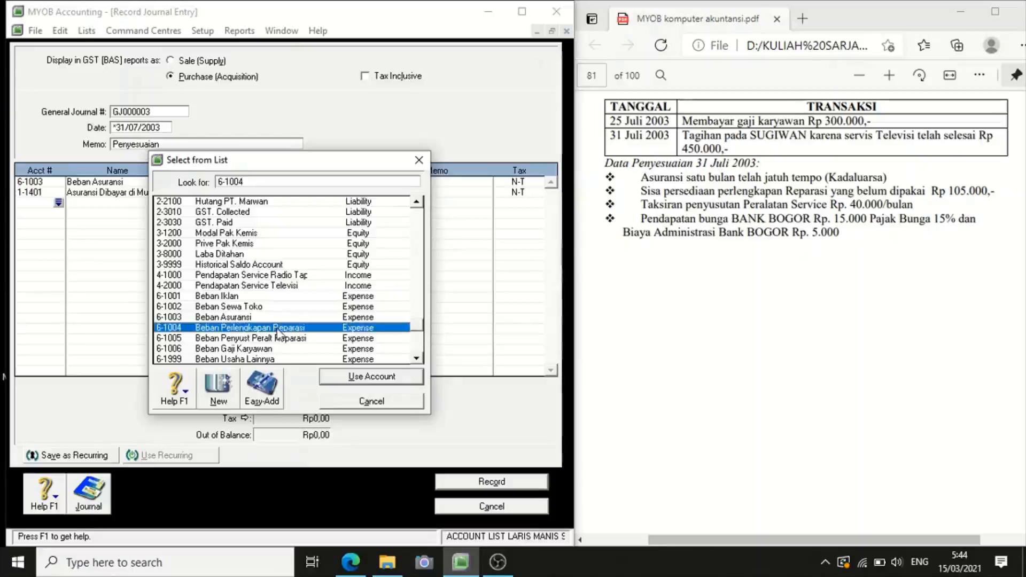
pyautogui.click(397, 377)
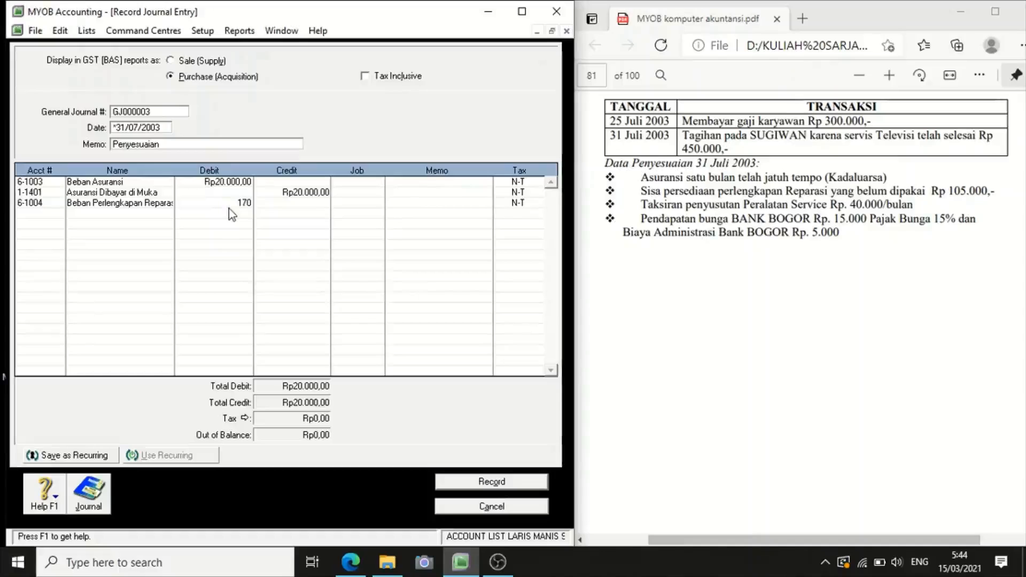
pyautogui.press('Return')
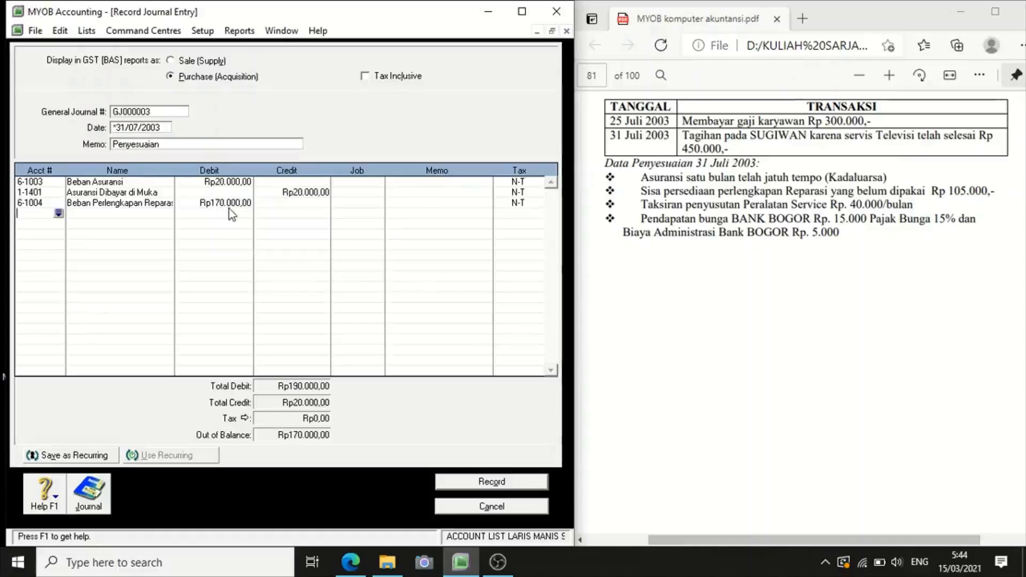
# Step: Credit Rp170.000 to asset account 1-1301 Perlengkapan Reparasi on the fourth journal line
pyautogui.click(58, 213)
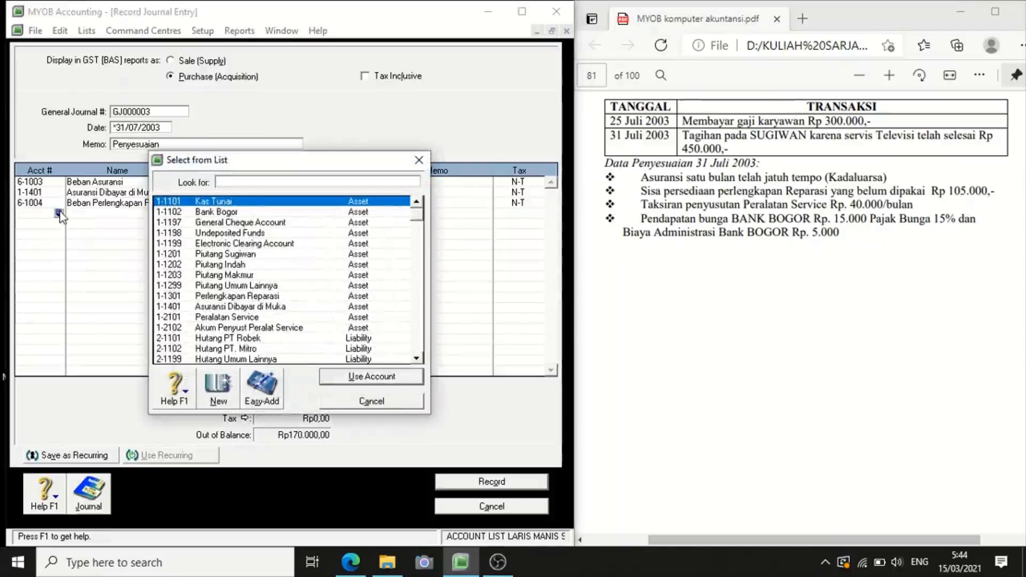
pyautogui.click(278, 297)
pyautogui.click(402, 378)
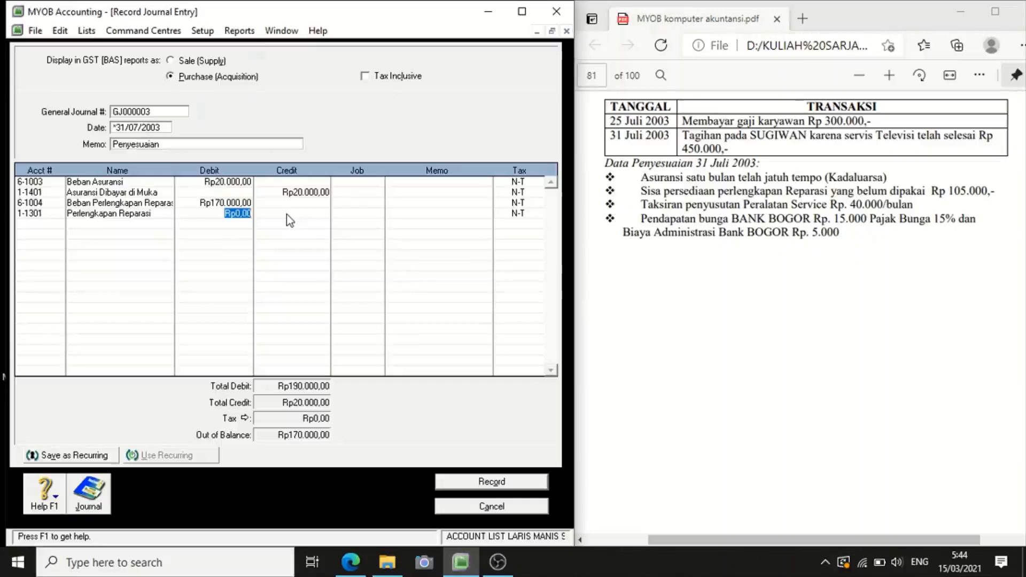
pyautogui.click(286, 214)
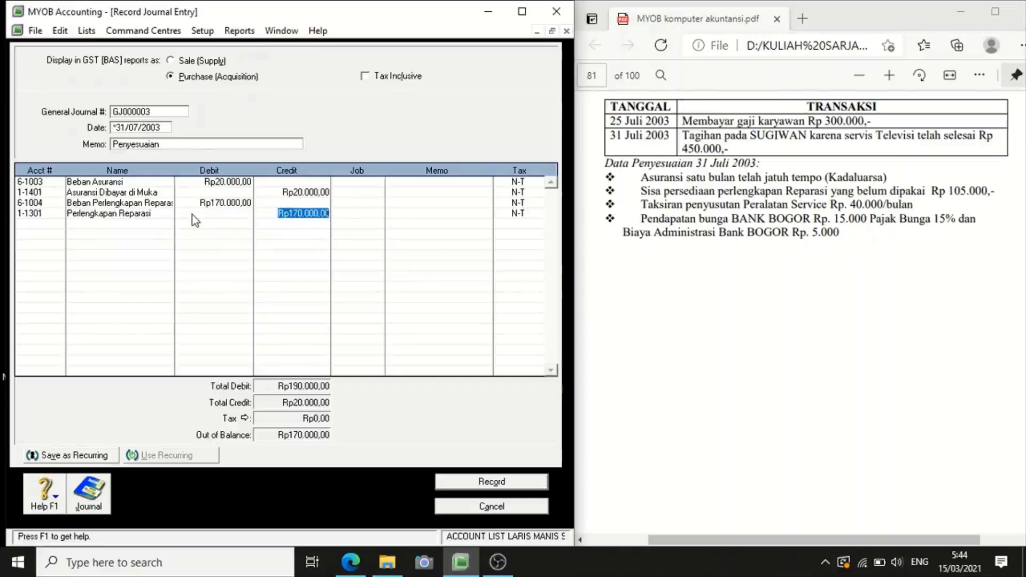
# Step: Debit Rp40.000 to depreciation expense account 6-1005 Beban Penyust Peralt Reparasi on the fifth journal line
pyautogui.click(58, 225)
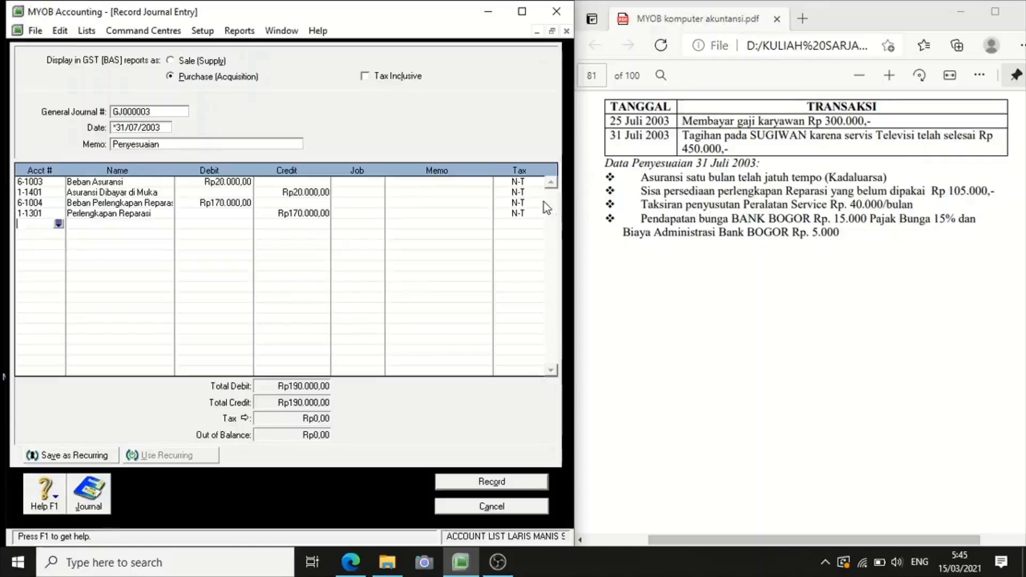
pyautogui.click(57, 225)
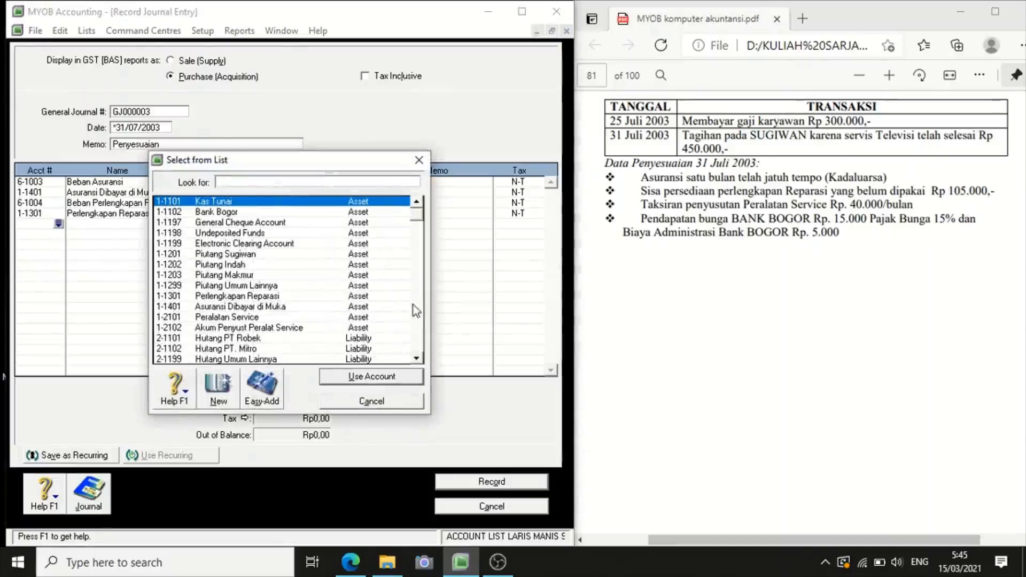
pyautogui.click(417, 335)
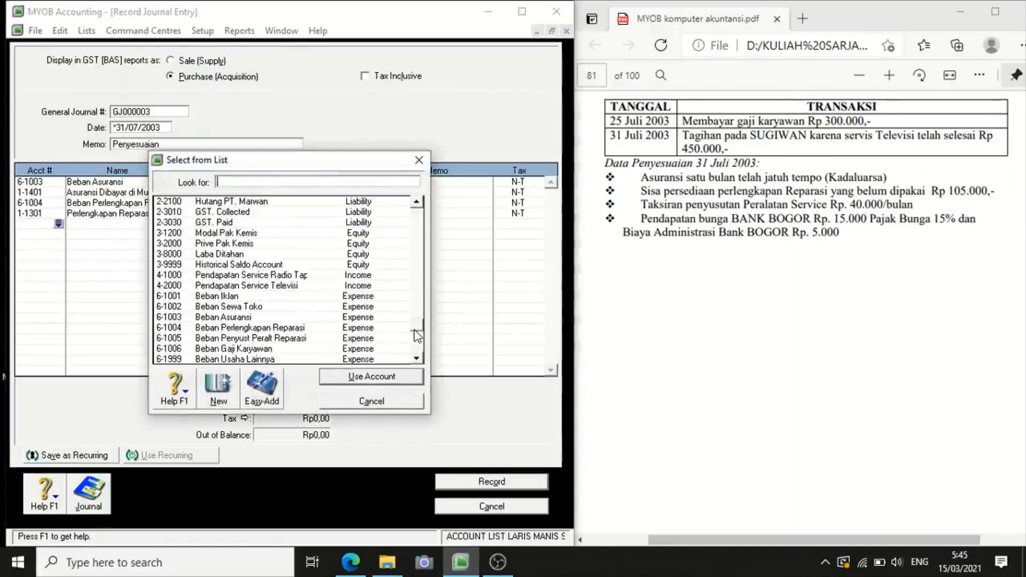
pyautogui.click(264, 339)
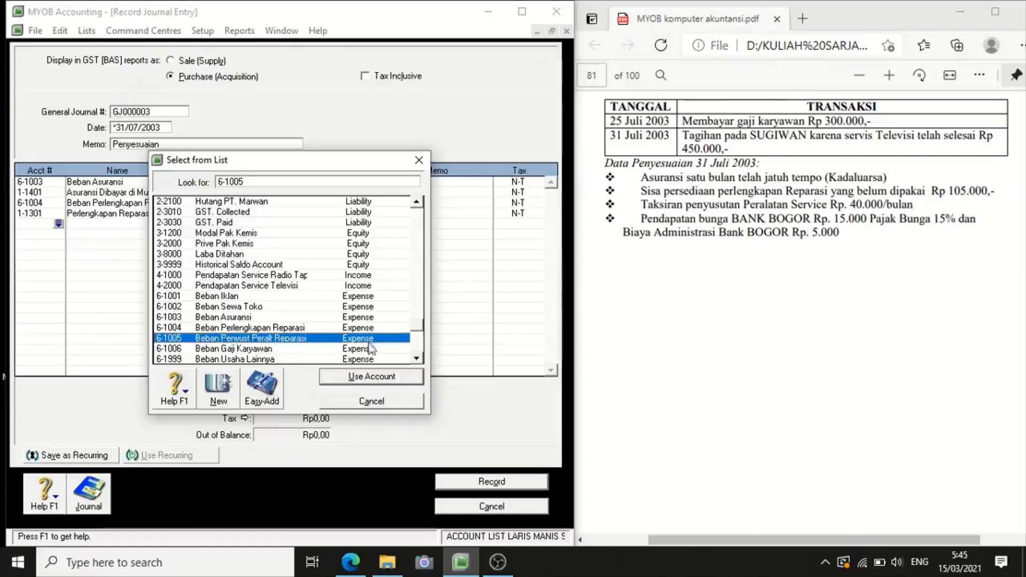
pyautogui.click(382, 377)
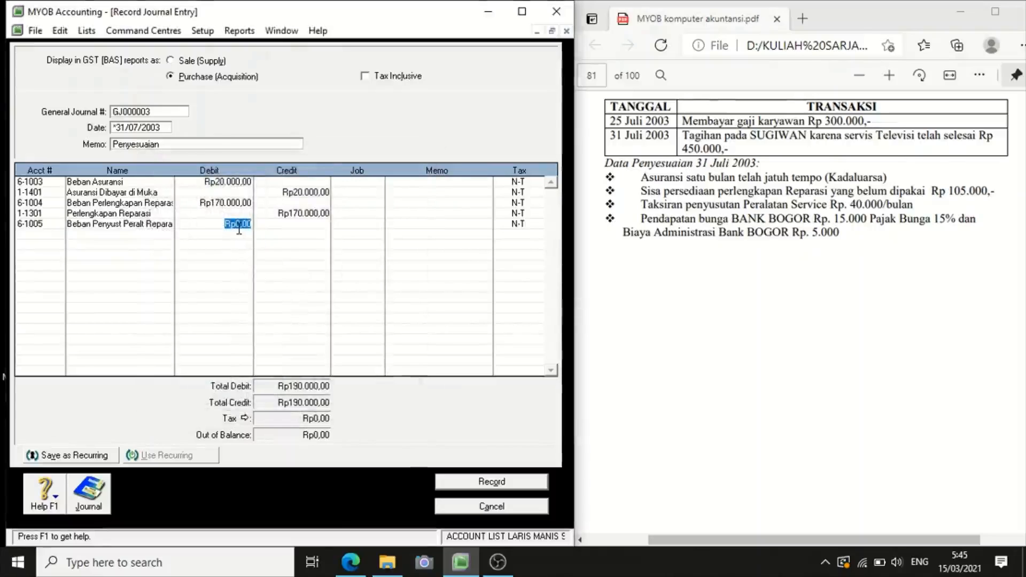
pyautogui.write('40000')
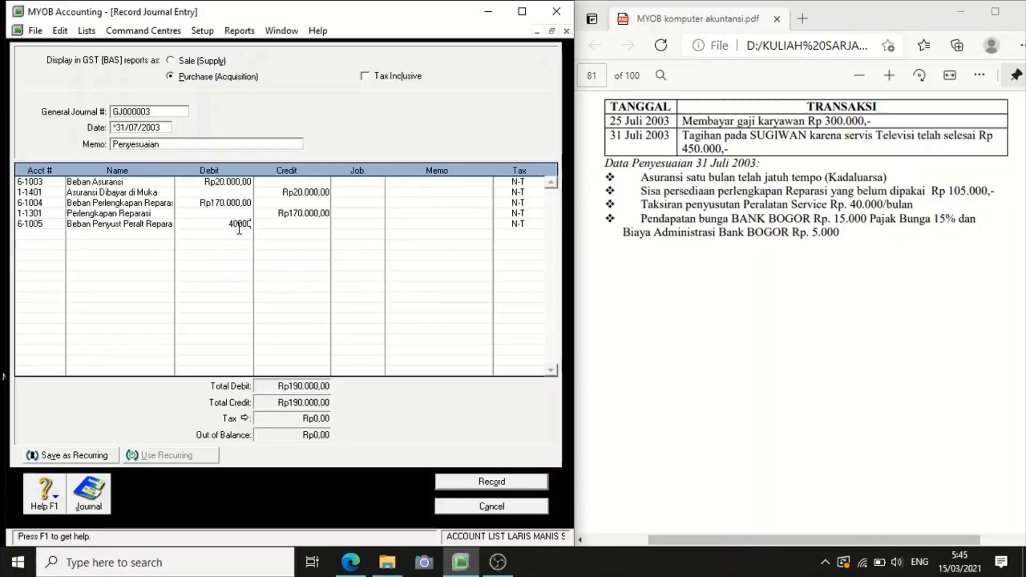
pyautogui.press('Tab')
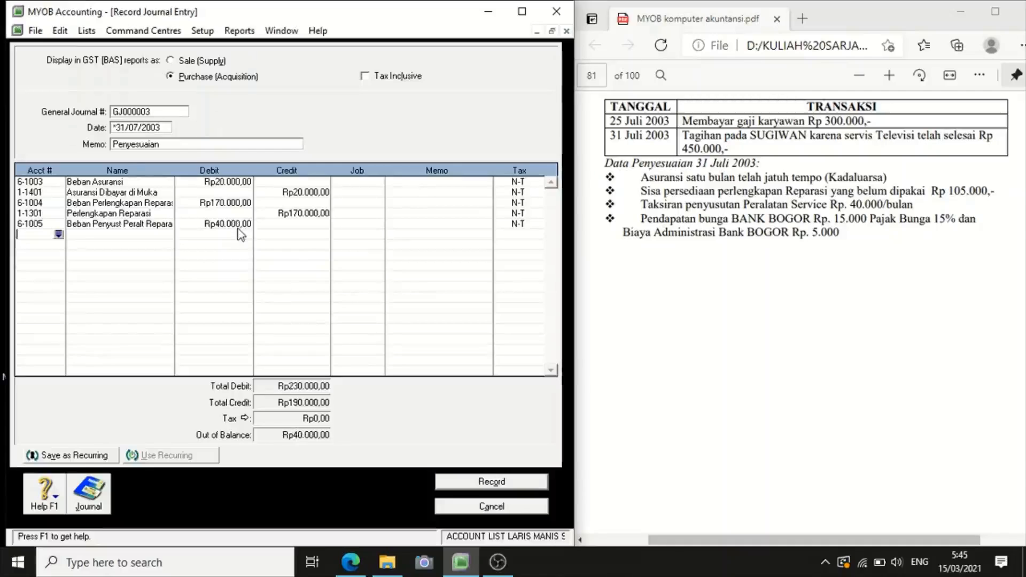
# Step: Credit Rp40.000 to asset account 1-2102 Akum Penyust Peralat Service on the sixth journal line
pyautogui.click(47, 234)
pyautogui.click(59, 234)
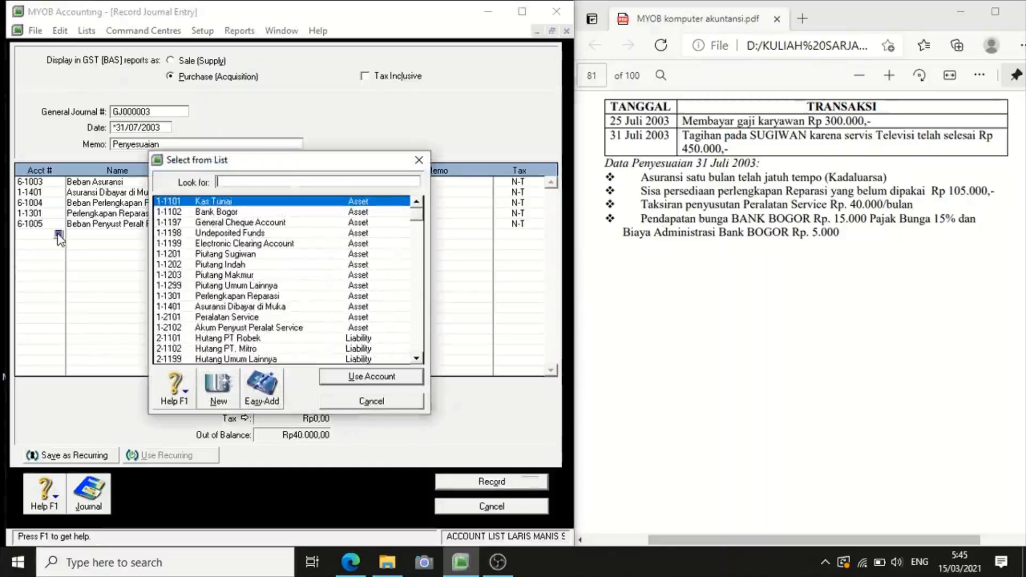
pyautogui.click(300, 327)
pyautogui.click(372, 377)
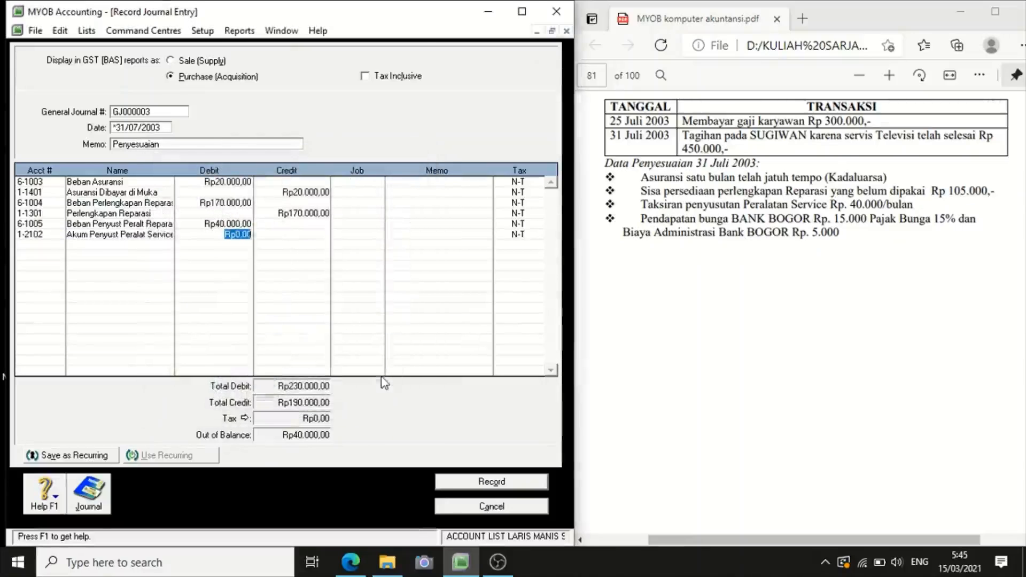
pyautogui.click(284, 235)
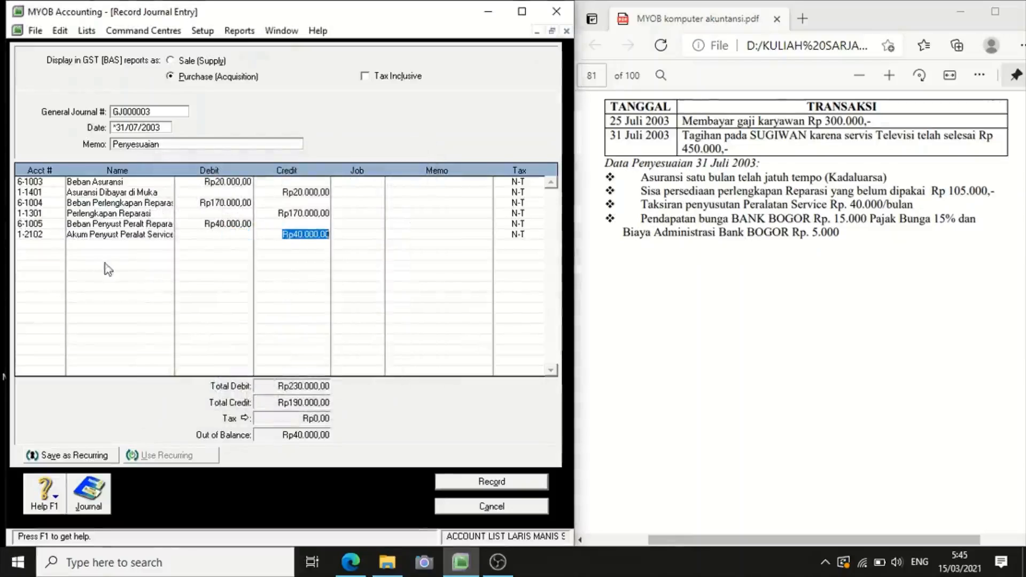
# Step: Debit Rp2.250 to other expense account 9-2000 Pajak Bunga Bank on the seventh journal line
pyautogui.click(37, 246)
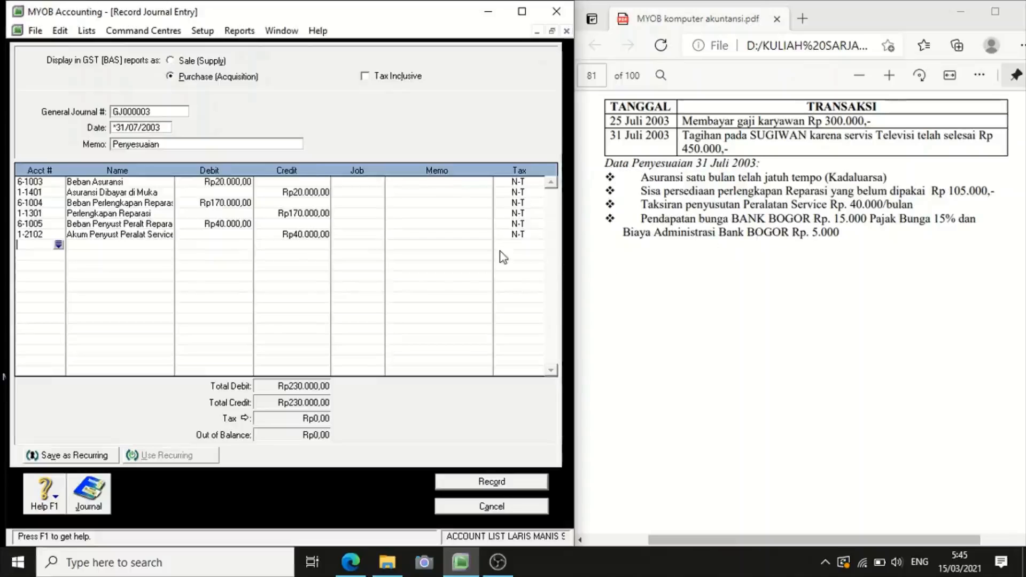
pyautogui.click(60, 245)
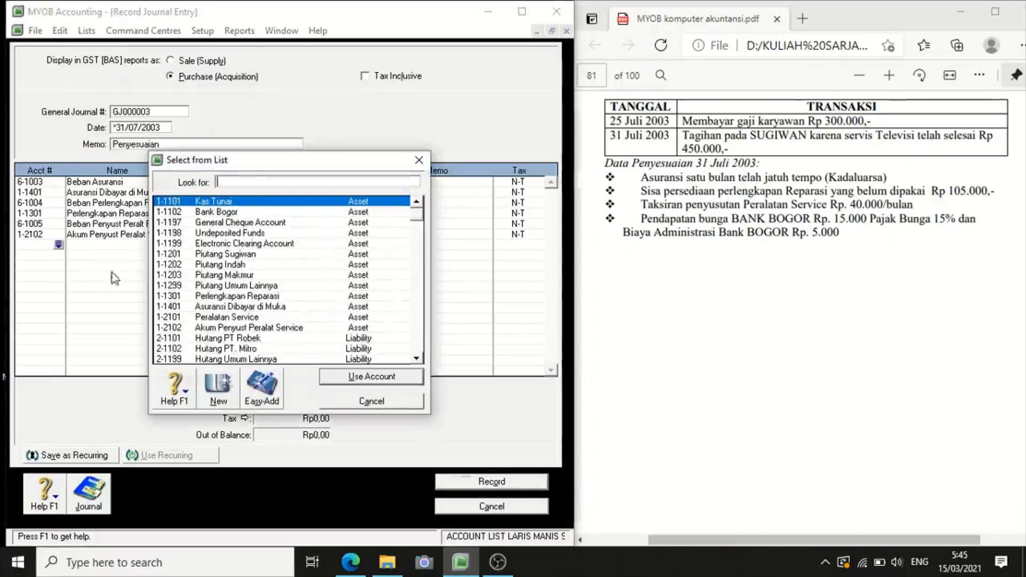
pyautogui.scroll(-8, 418, 353)
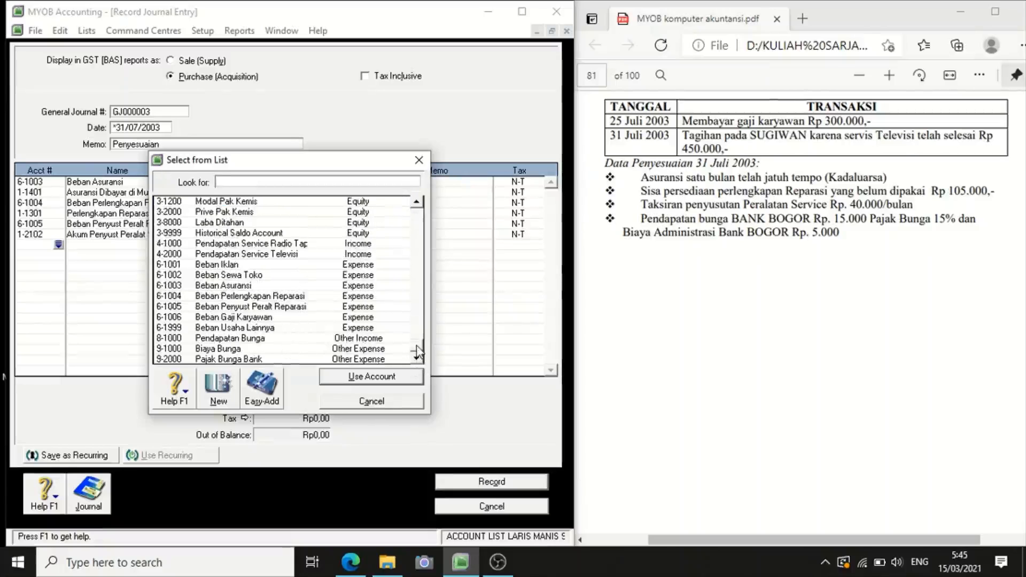
pyautogui.click(223, 361)
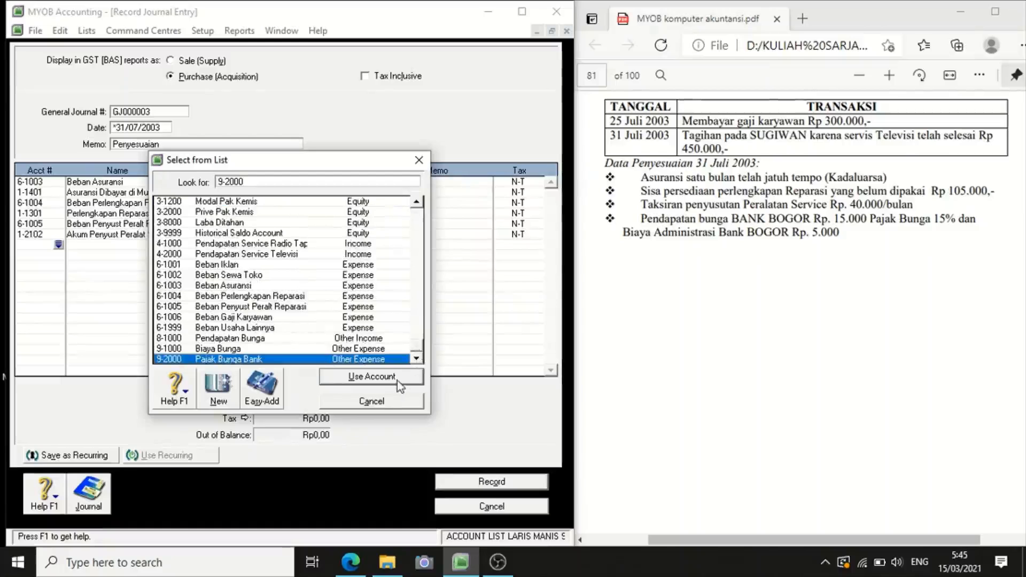
pyautogui.click(397, 381)
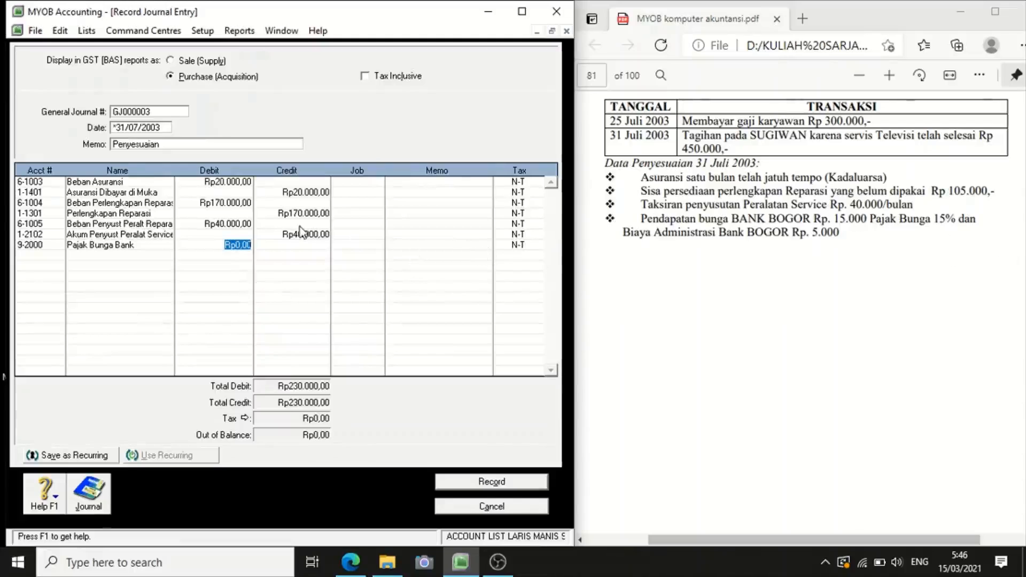
pyautogui.write('22')
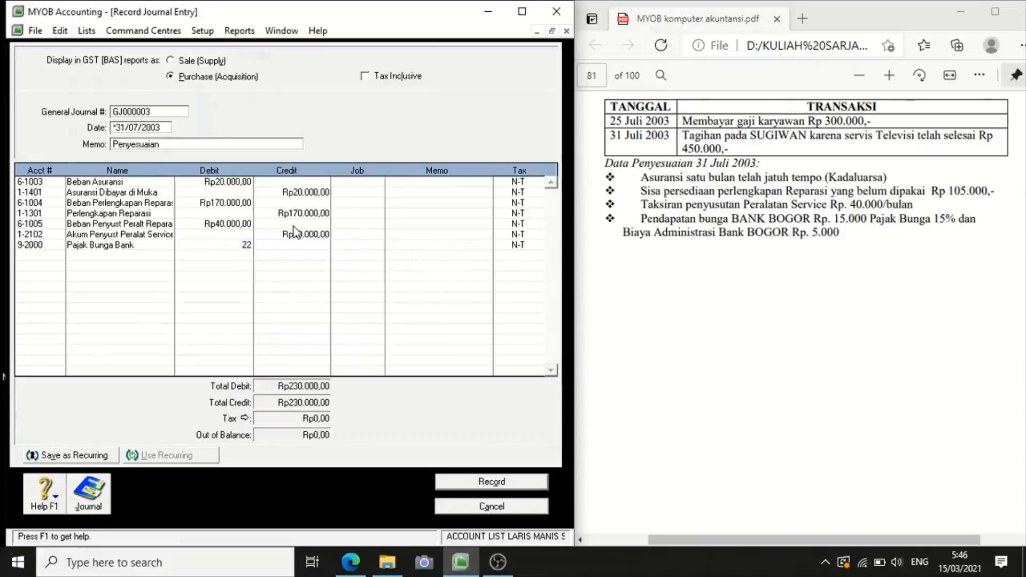
pyautogui.write('50')
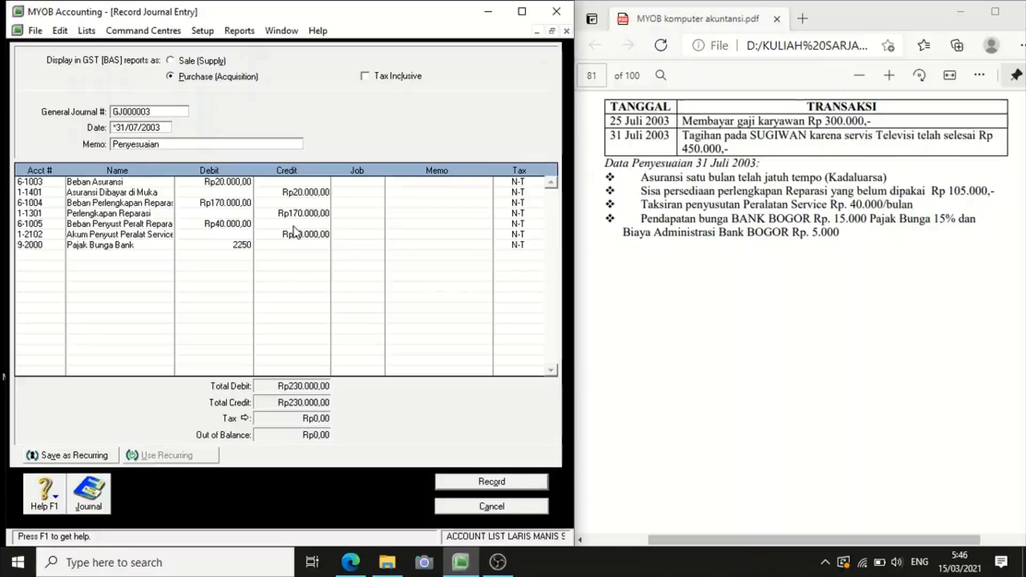
pyautogui.press('Tab')
# Step: Debit Rp5.000 to other expense account 9-1000 Biaya Bunga on the eighth journal line
pyautogui.click(57, 257)
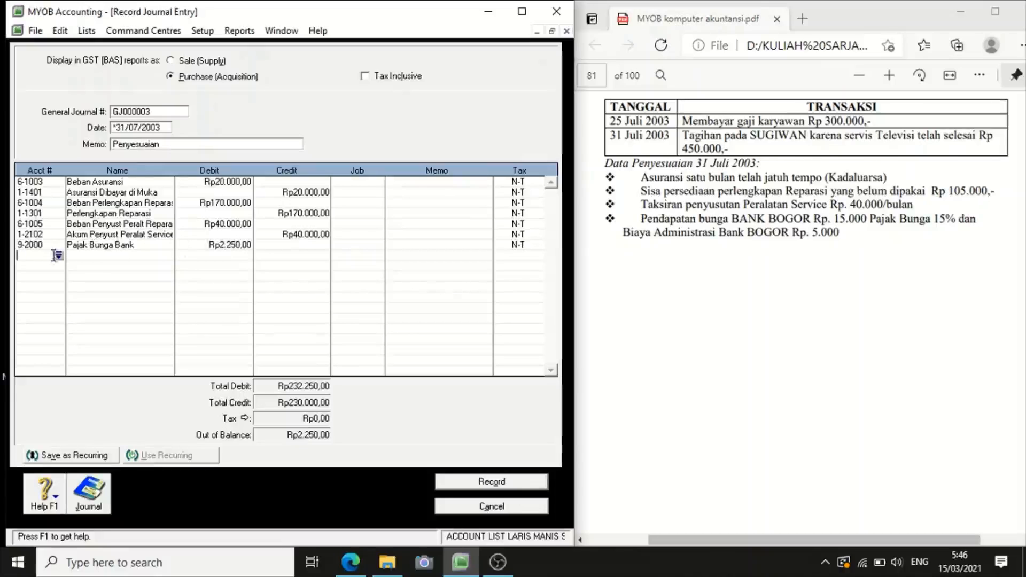
pyautogui.click(58, 256)
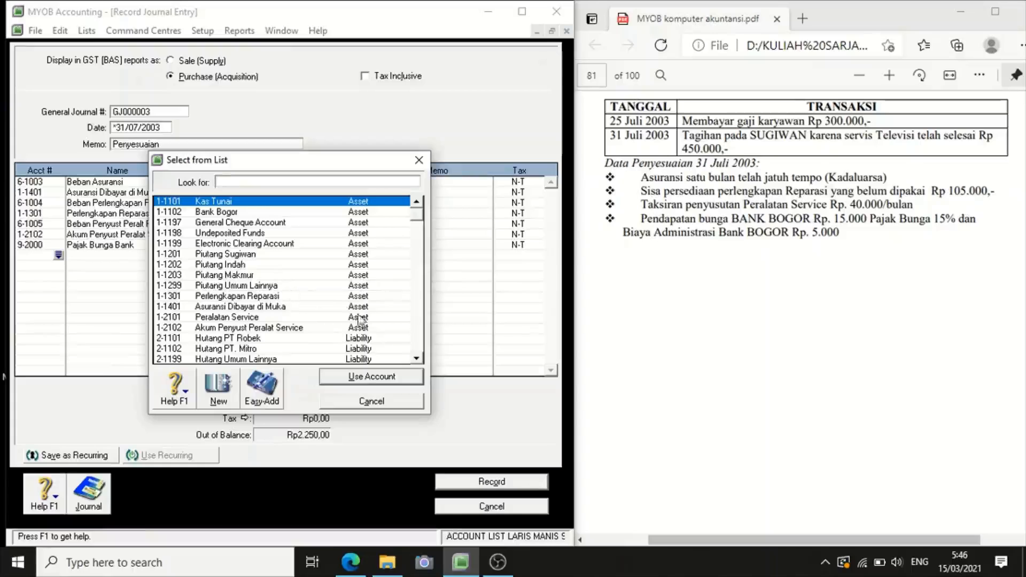
pyautogui.click(420, 327)
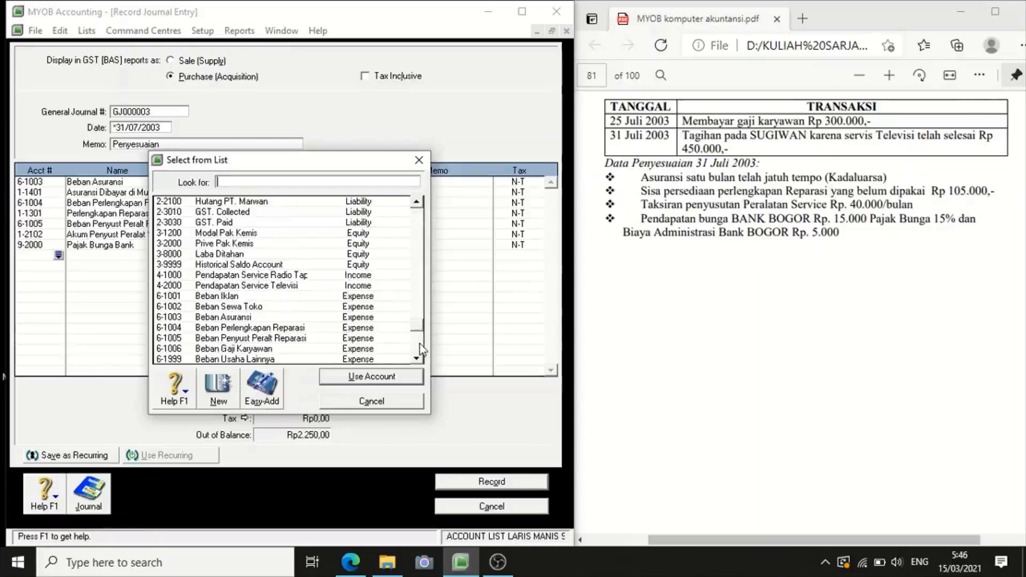
pyautogui.click(419, 344)
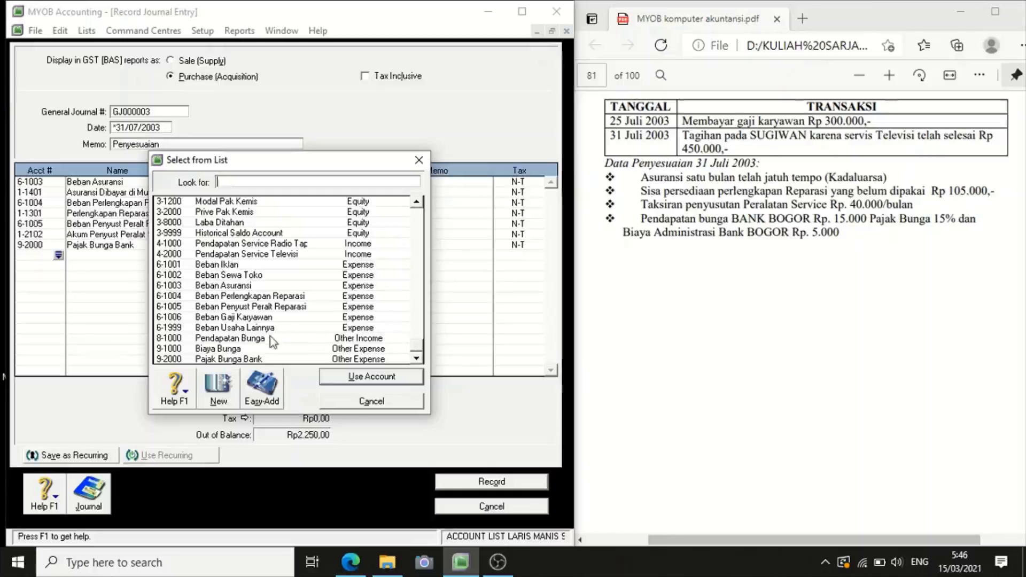
pyautogui.click(216, 350)
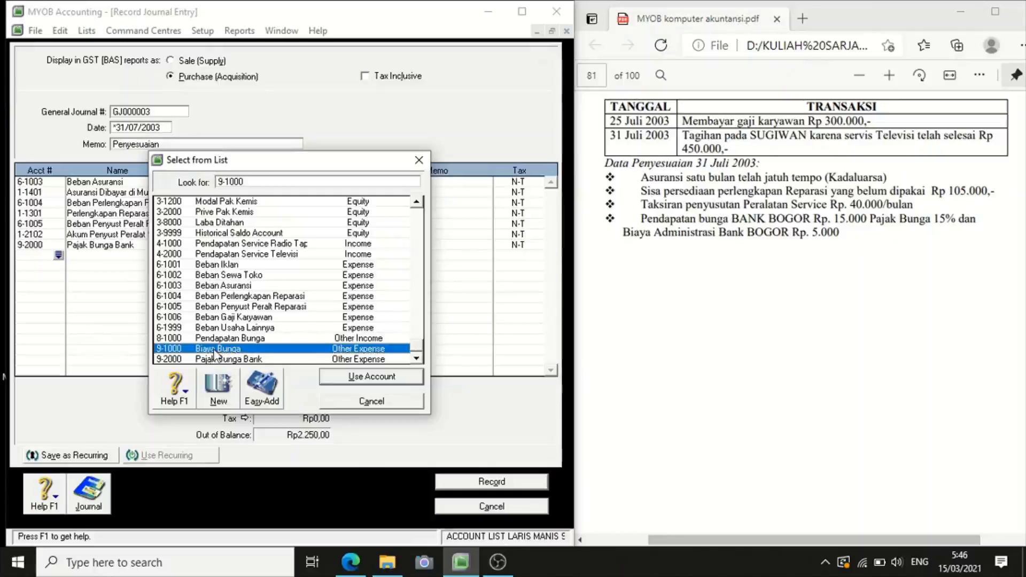
pyautogui.click(357, 377)
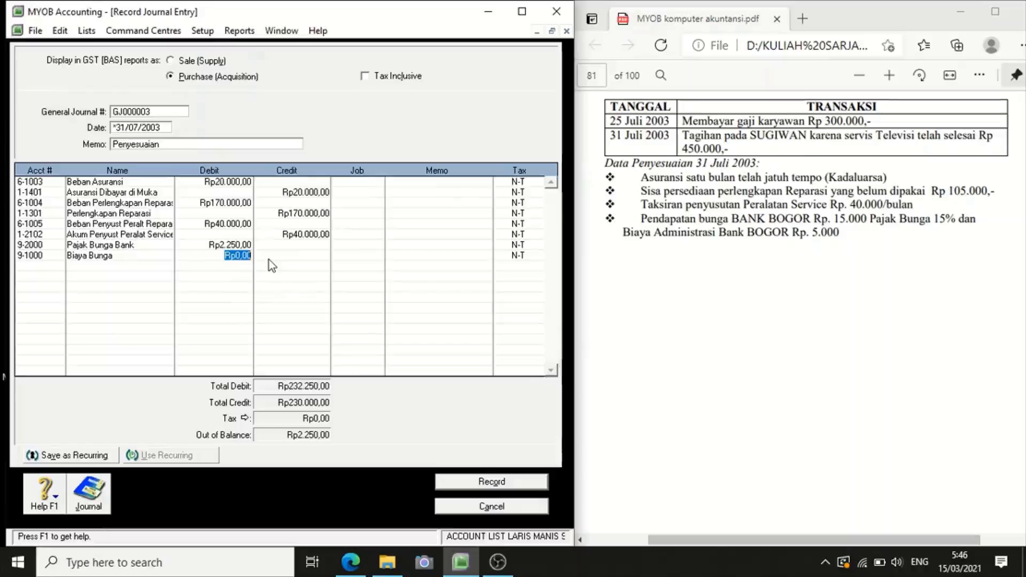
pyautogui.write('5.')
pyautogui.write('000')
pyautogui.press('Return')
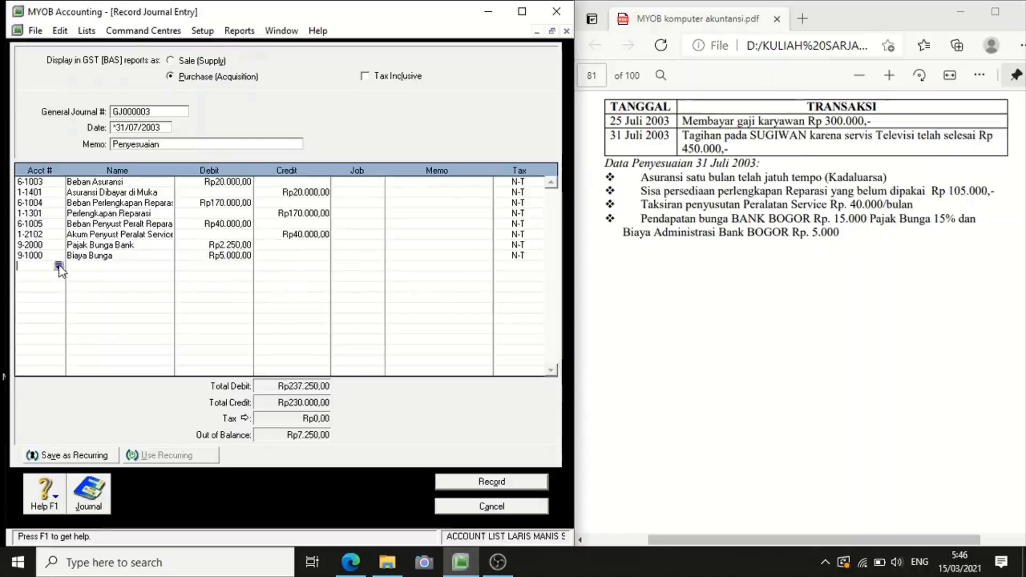
# Step: Debit Rp7.750 to asset account 1-1102 Bank Bogor on the ninth journal line
pyautogui.click(58, 266)
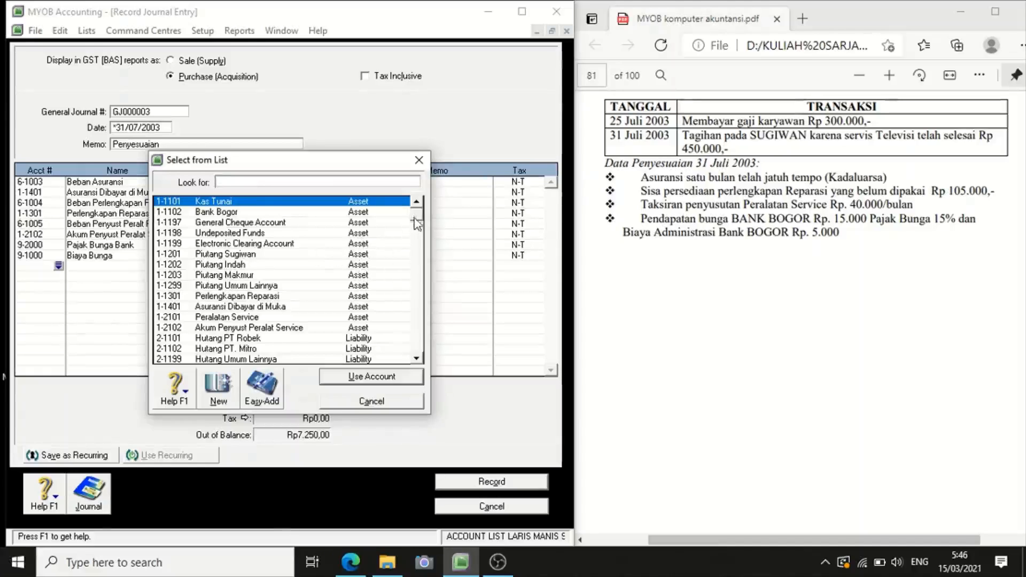
pyautogui.write('1-1102')
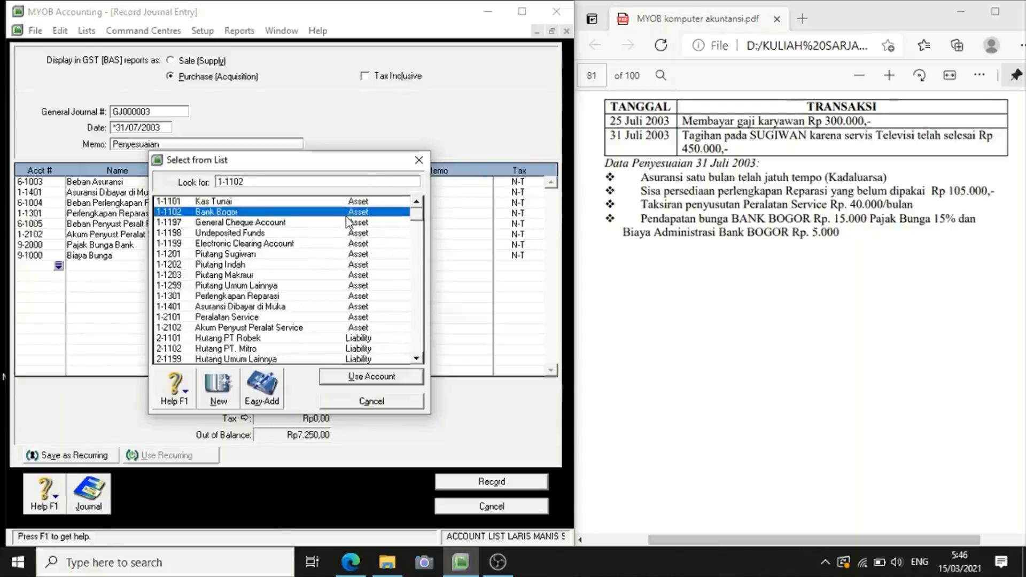
pyautogui.click(386, 378)
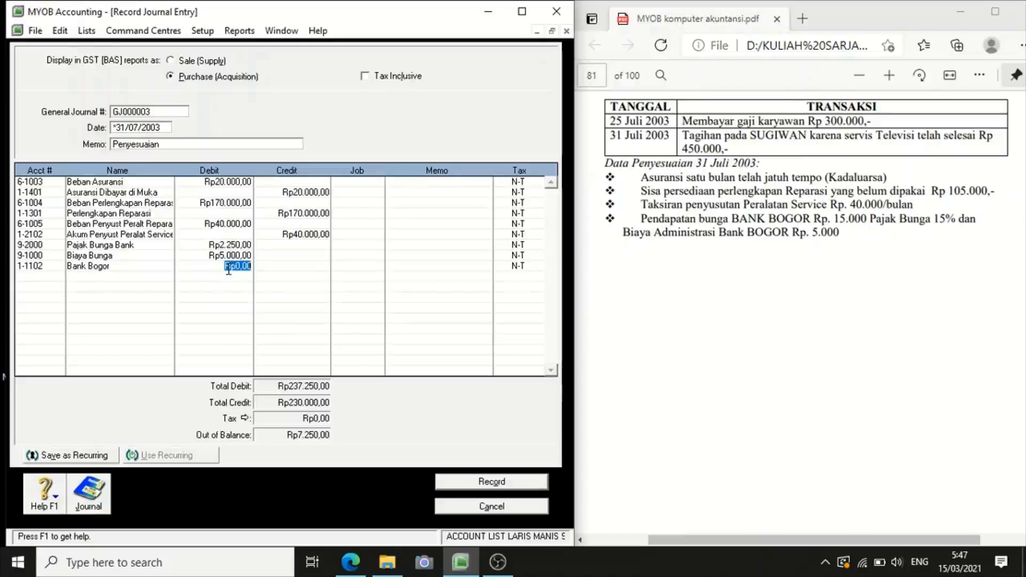
pyautogui.write('7250')
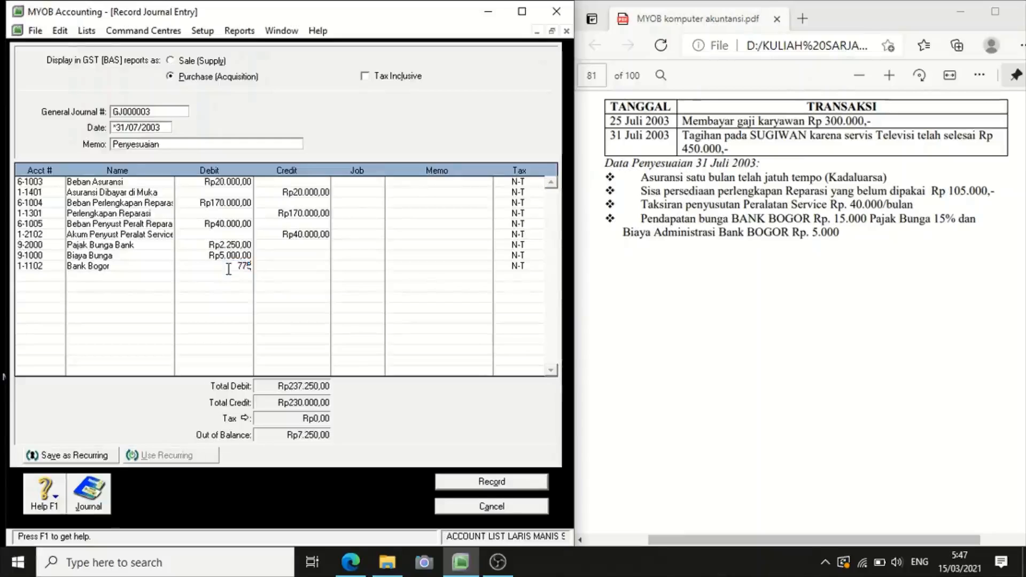
pyautogui.press('Return')
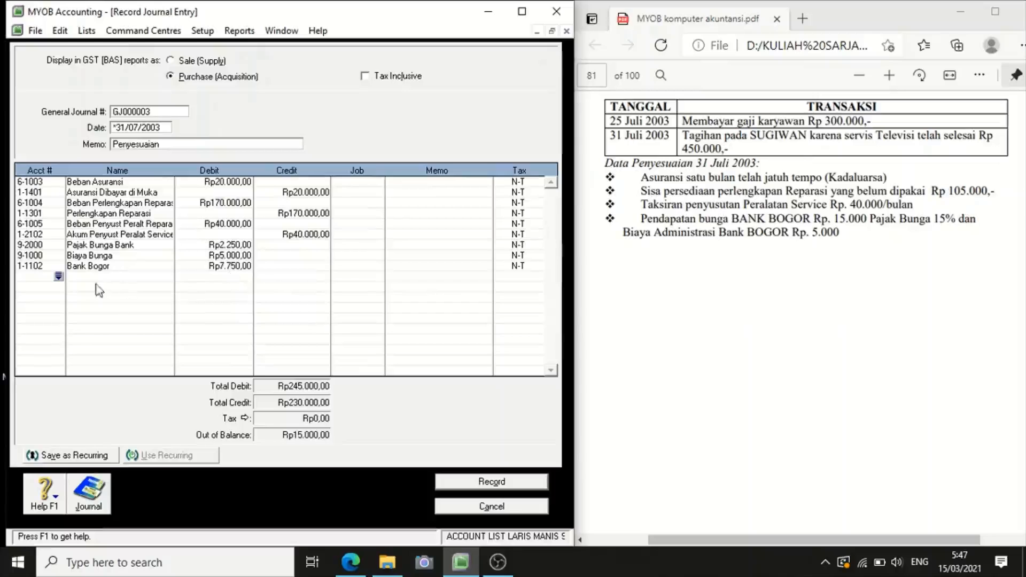
# Step: Credit Rp15.000 to other income account 8-1000 Pendapatan Bunga on the tenth journal line, then record the adjusting entry and leave the journal
pyautogui.click(59, 276)
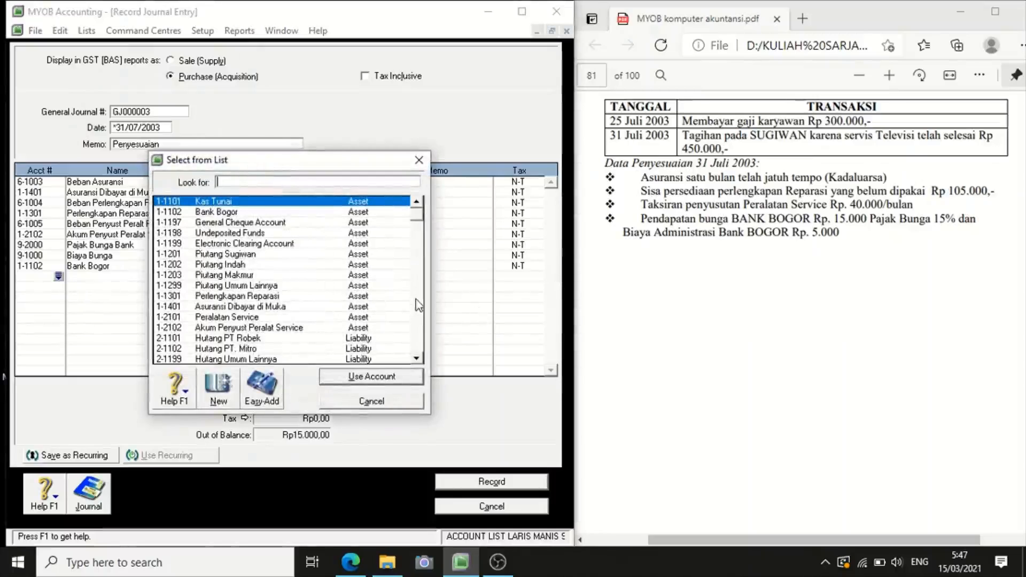
pyautogui.scroll(-4, 420, 315)
pyautogui.scroll(4, 420, 320)
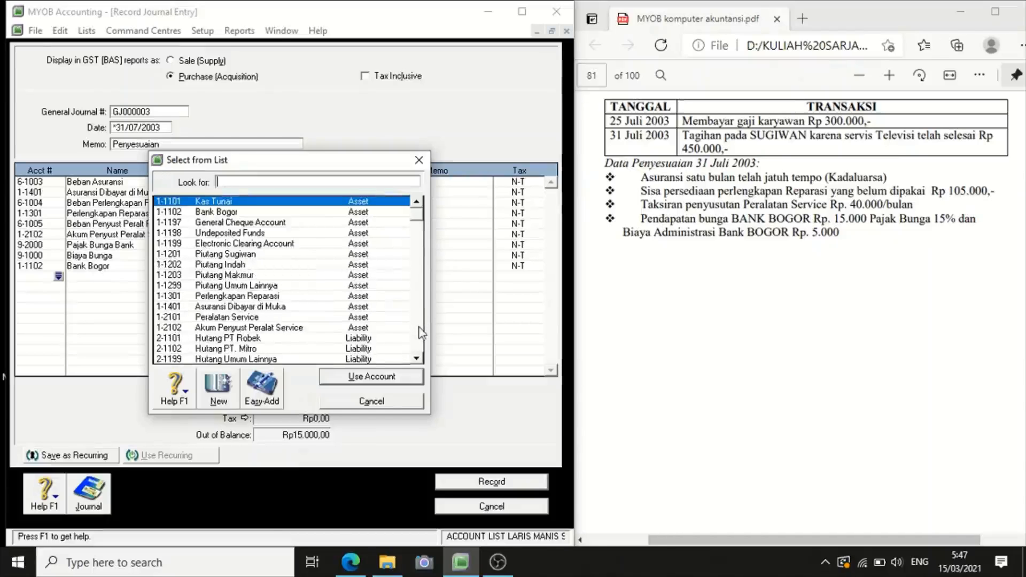
pyautogui.click(421, 334)
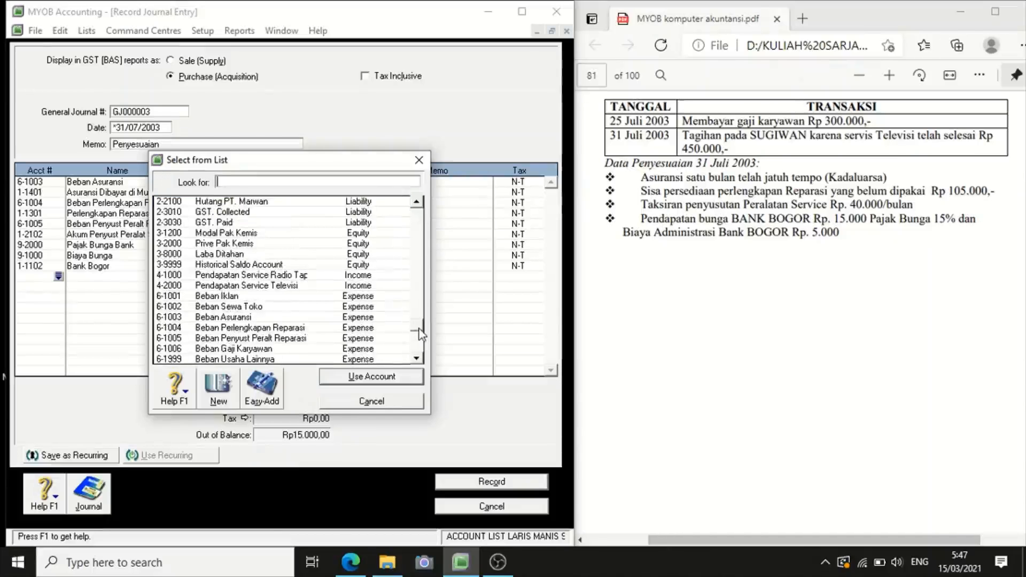
pyautogui.scroll(-1, 421, 334)
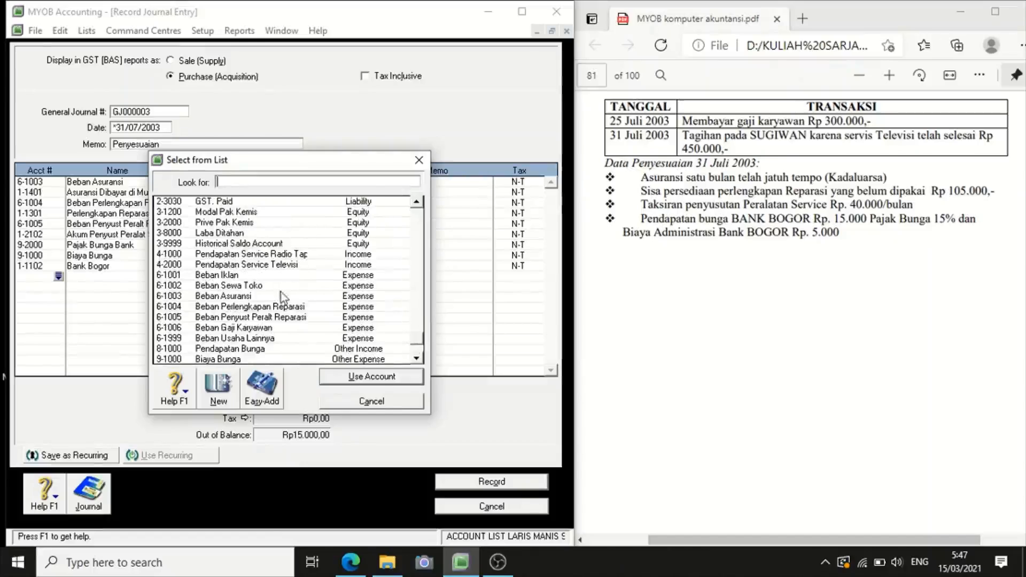
pyautogui.click(270, 349)
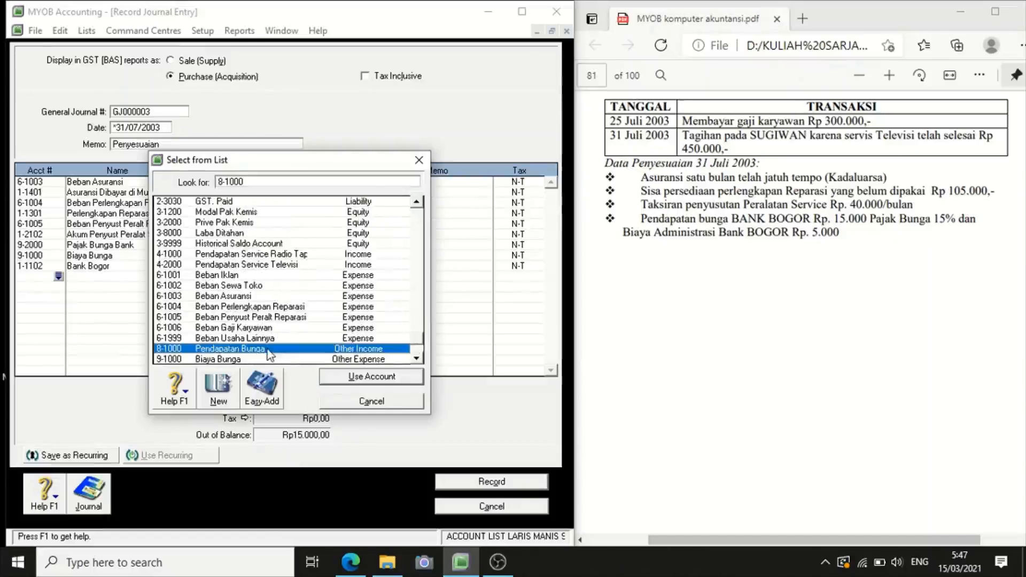
pyautogui.click(361, 381)
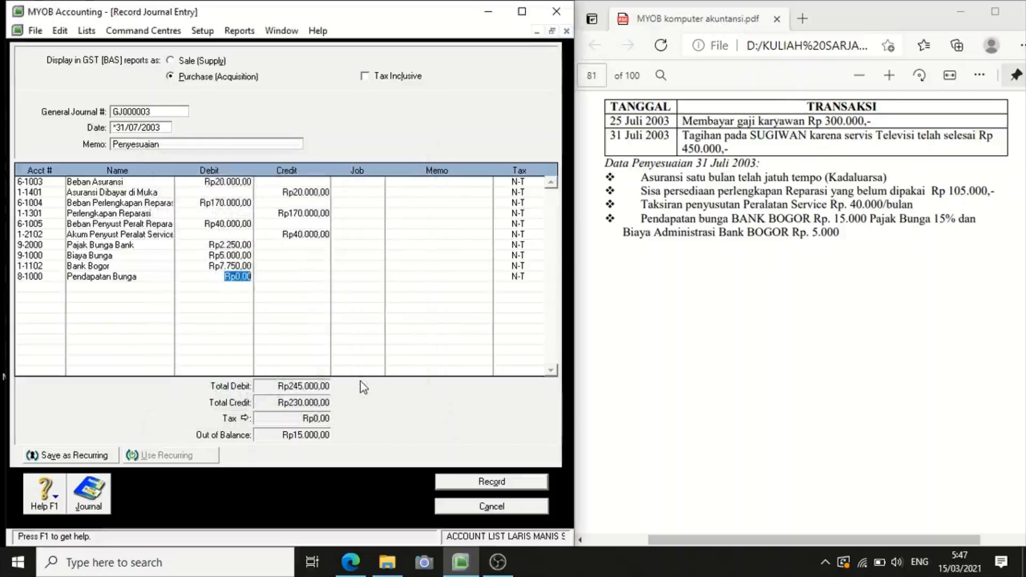
pyautogui.click(280, 280)
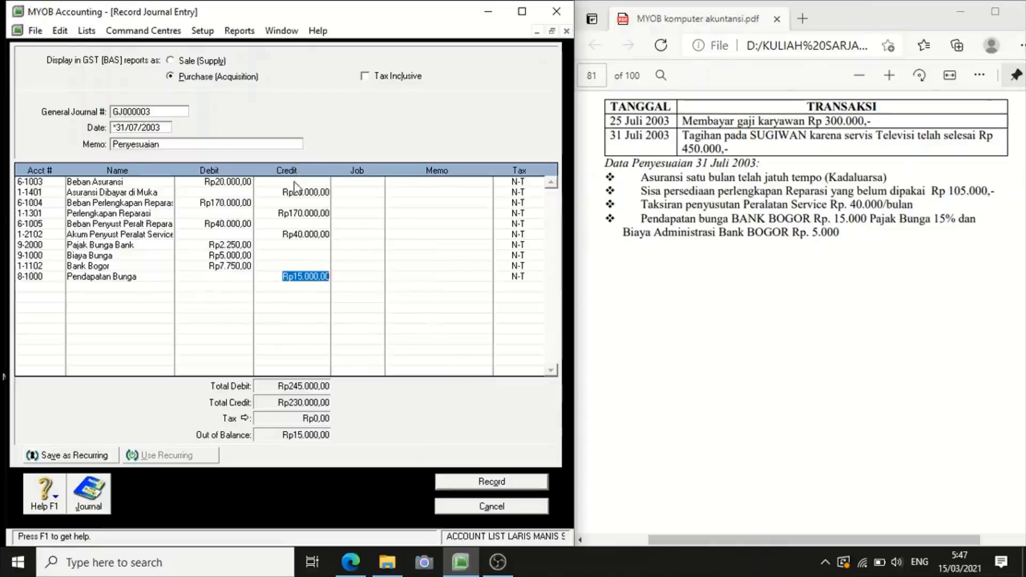
pyautogui.click(485, 483)
pyautogui.click(489, 504)
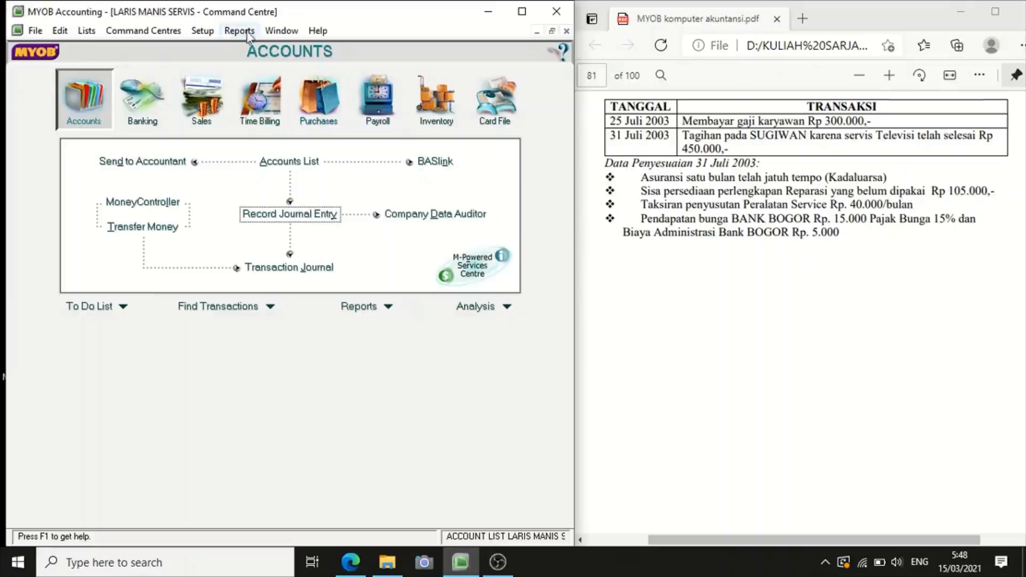
# Step: Display the Trial Balance report from the accounts reports
pyautogui.click(394, 311)
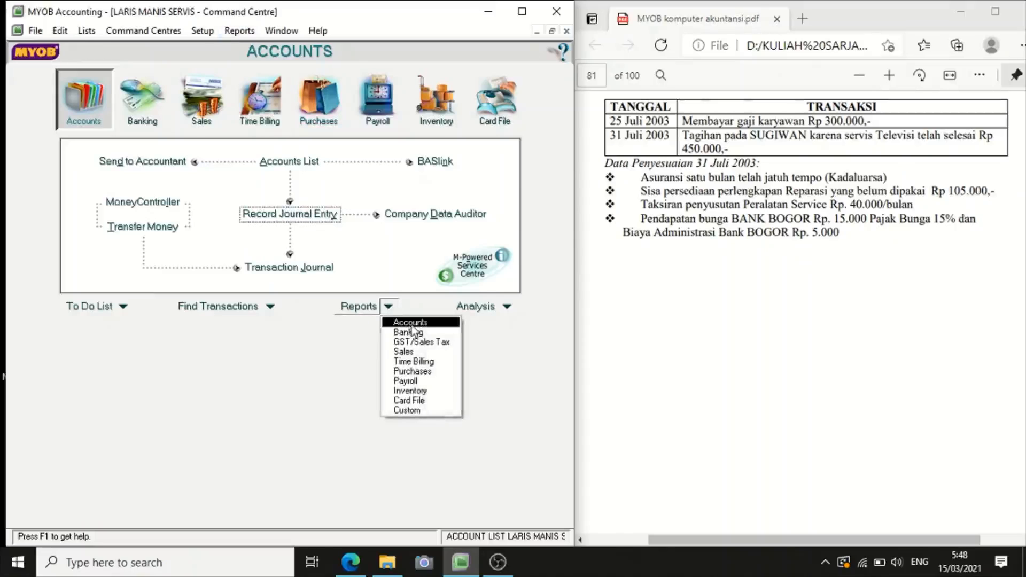
pyautogui.click(411, 324)
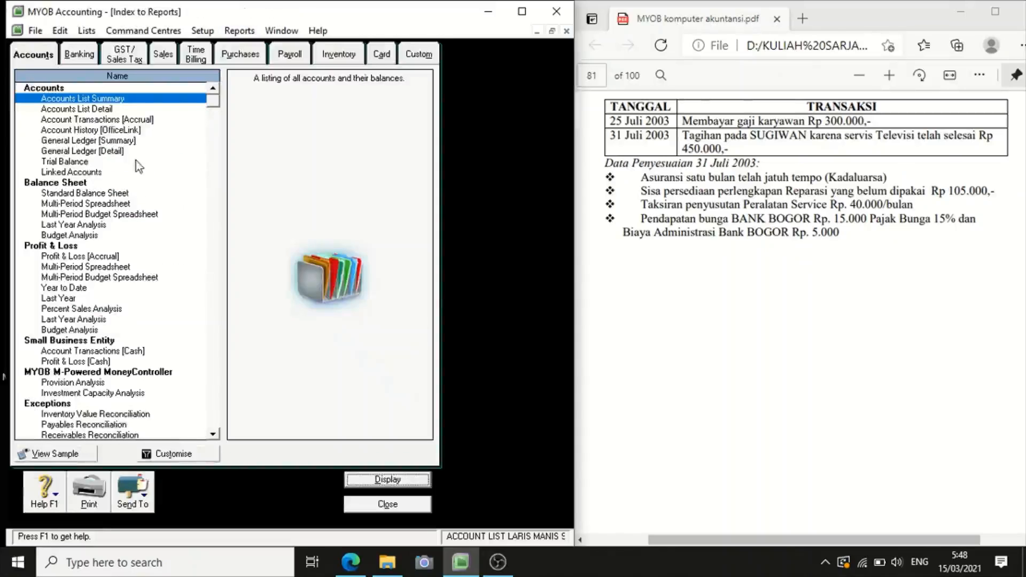
pyautogui.click(83, 162)
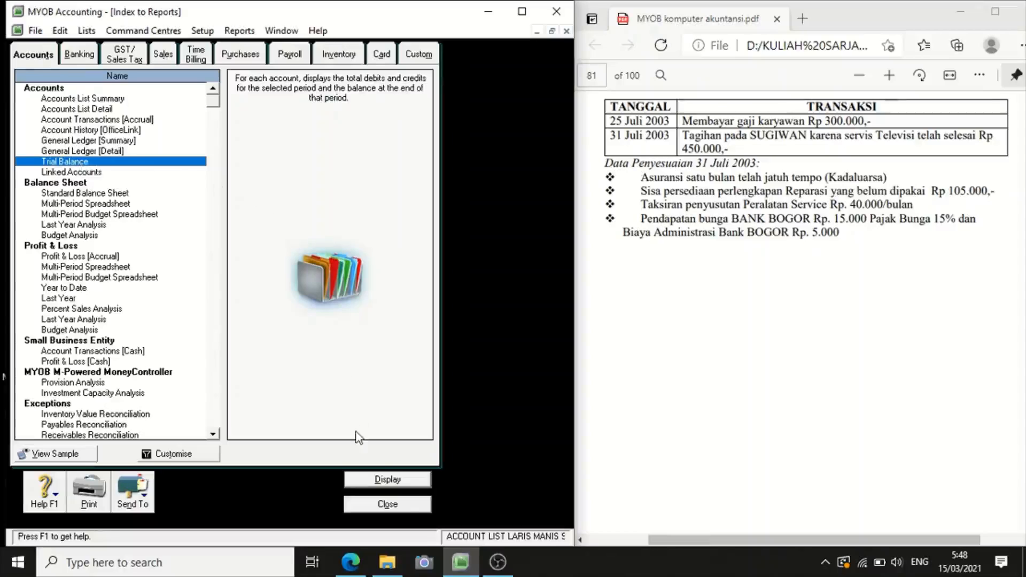
pyautogui.click(399, 481)
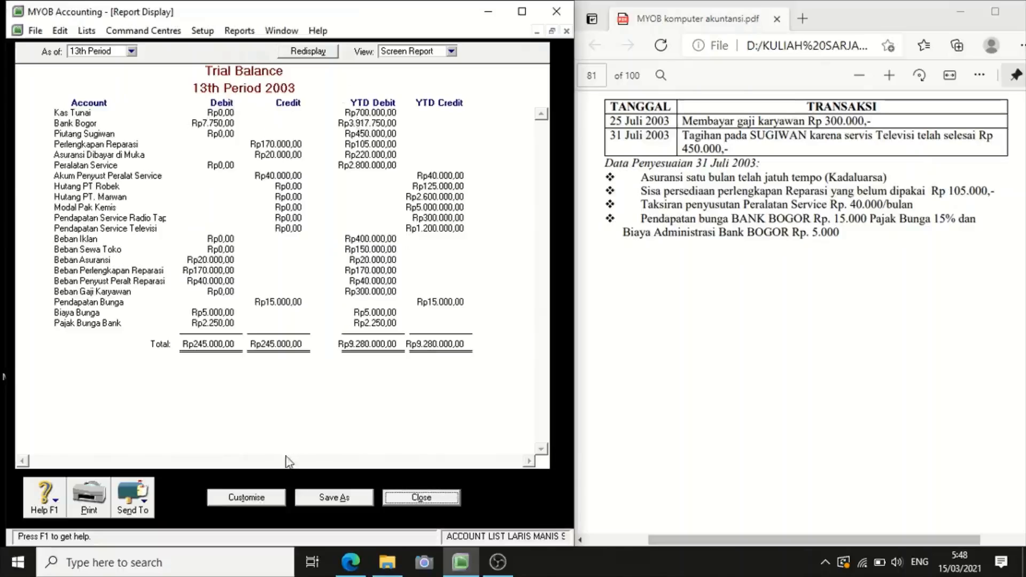
# Step: Save the report under the name Trial Balance, overwriting the existing customised report, and close it
pyautogui.click(335, 498)
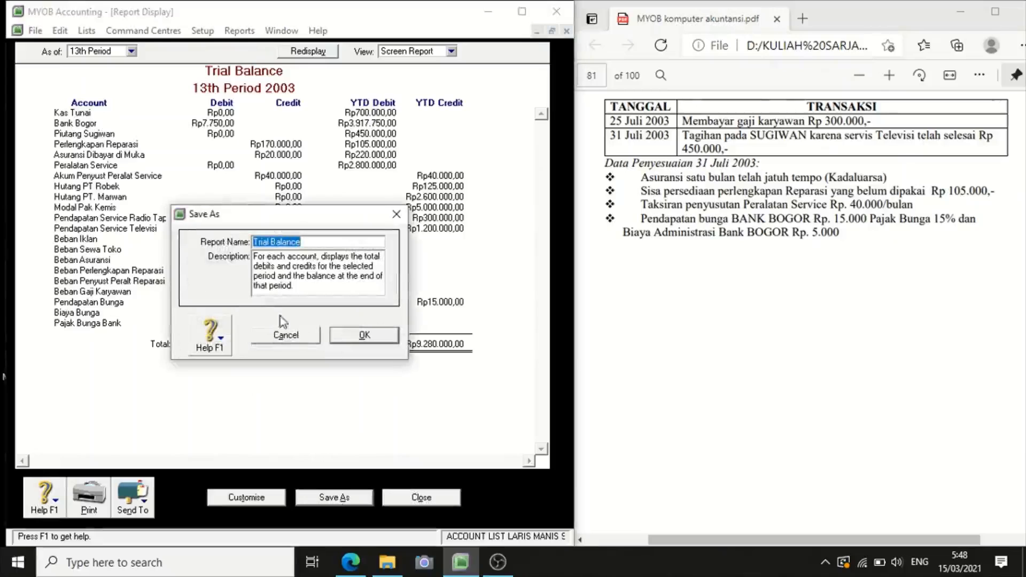
pyautogui.click(358, 332)
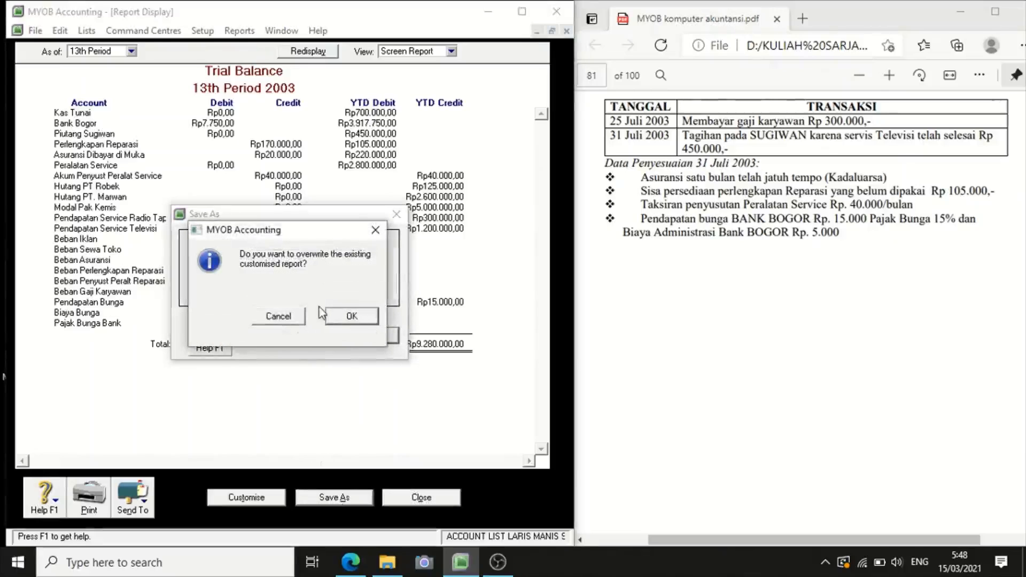
pyautogui.click(338, 317)
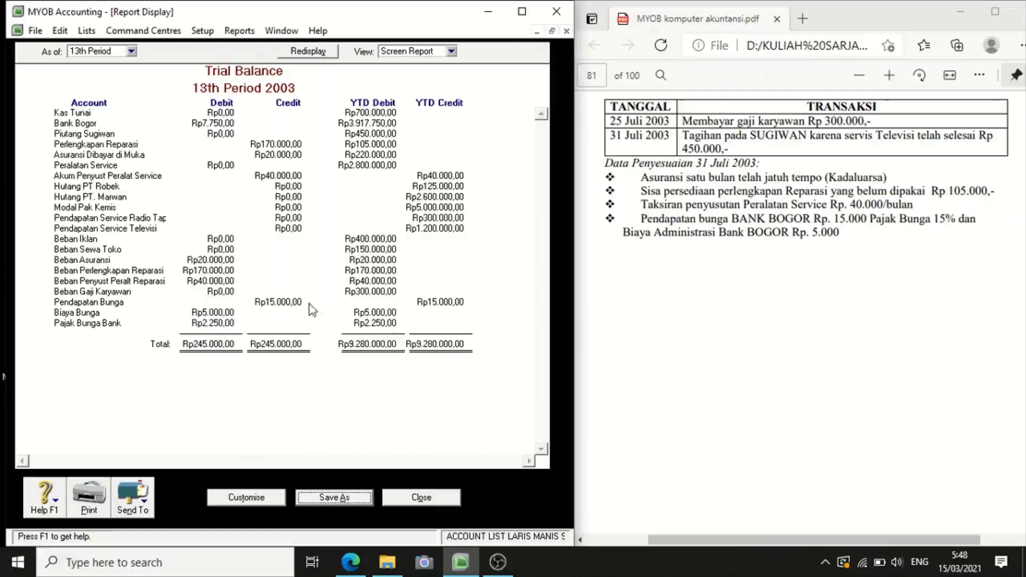
pyautogui.click(433, 502)
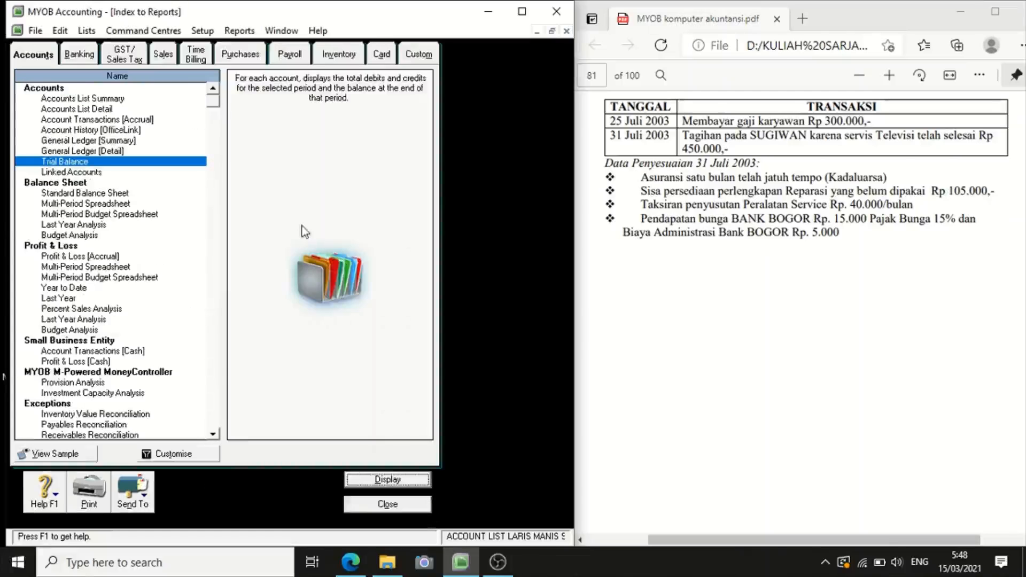